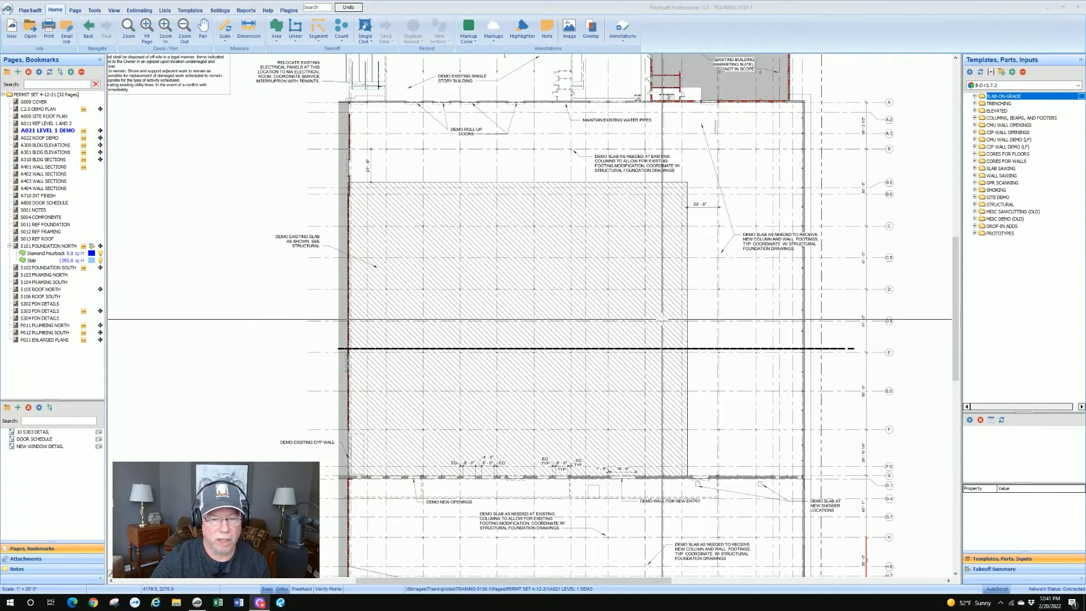
# - Draw a 20'-6" dimension line at 180° over the printed 20'-6" dimension beside the hatched slab to check the drawing scale
pyautogui.moveTo(615, 367); pyautogui.dragTo(636, 269)
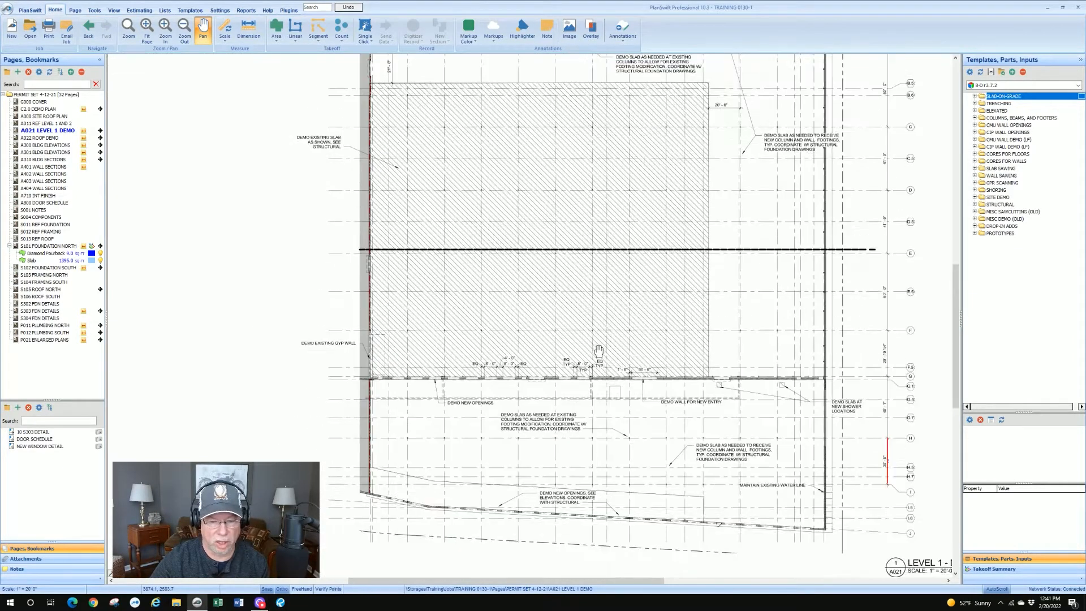
pyautogui.moveTo(598, 351); pyautogui.dragTo(611, 317)
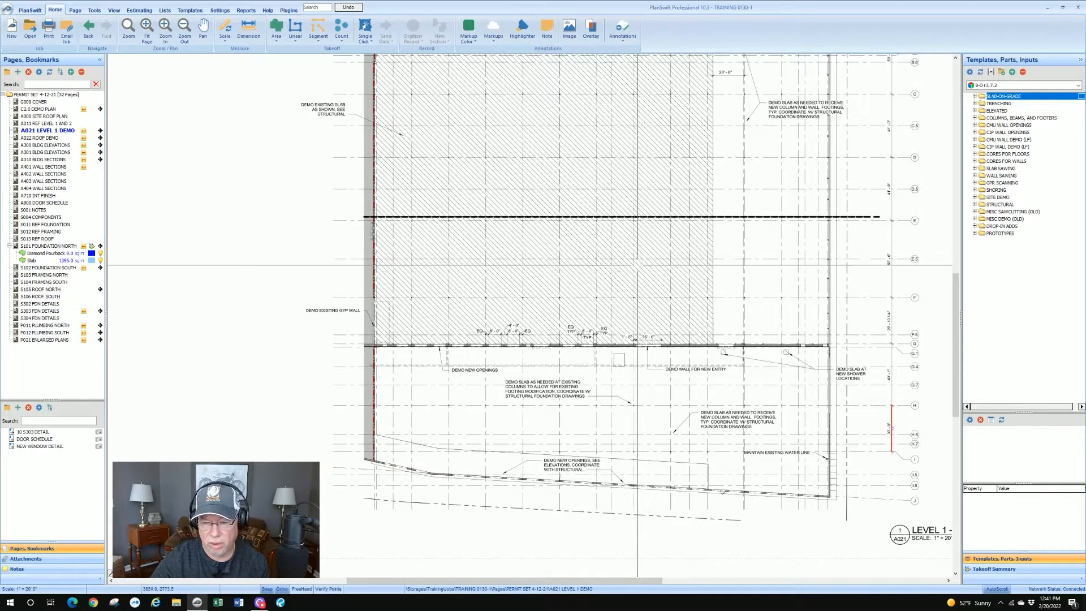
pyautogui.moveTo(700, 289); pyautogui.dragTo(636, 299)
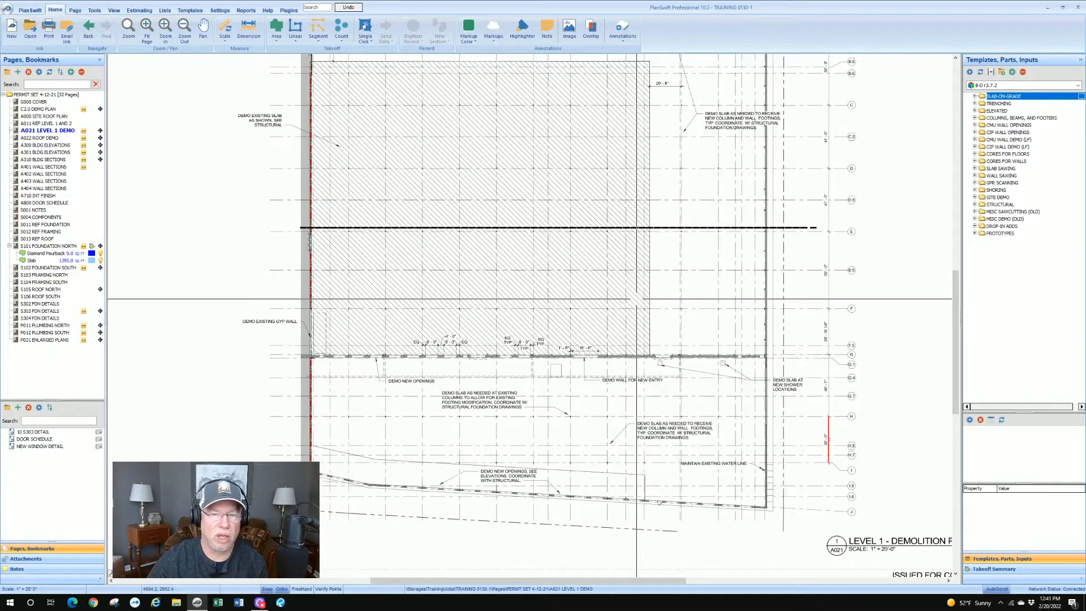
pyautogui.moveTo(664, 163); pyautogui.dragTo(650, 193)
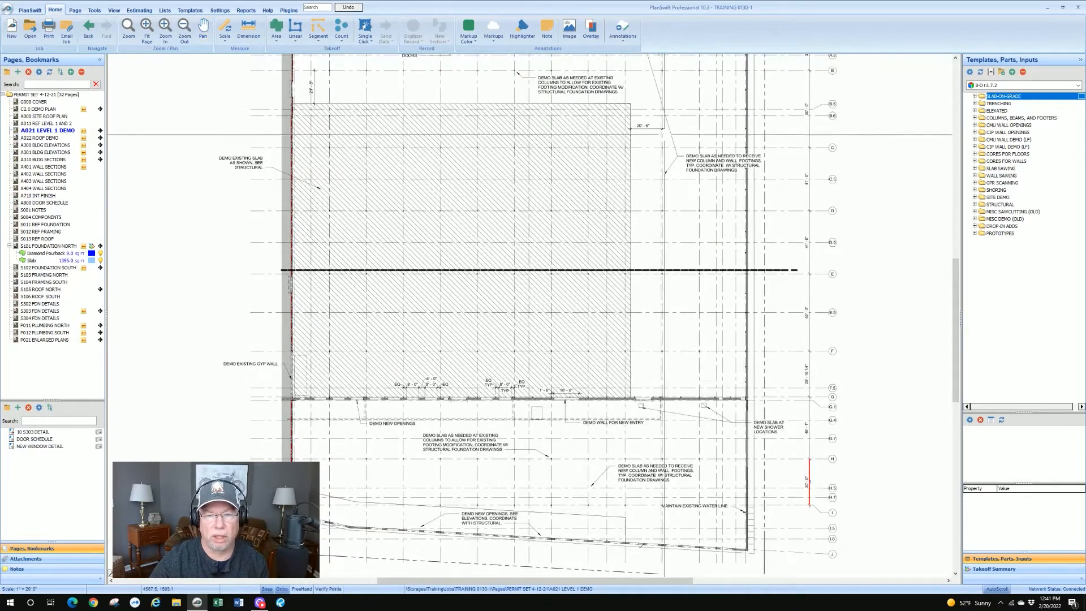
pyautogui.scroll(5, 656, 116)
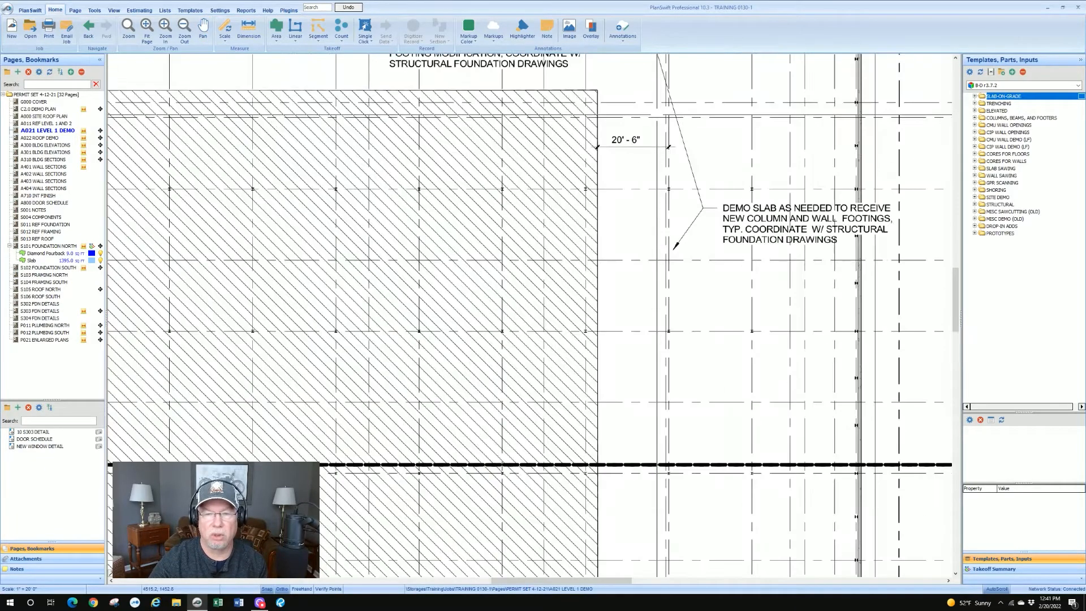
pyautogui.scroll(2, 656, 118)
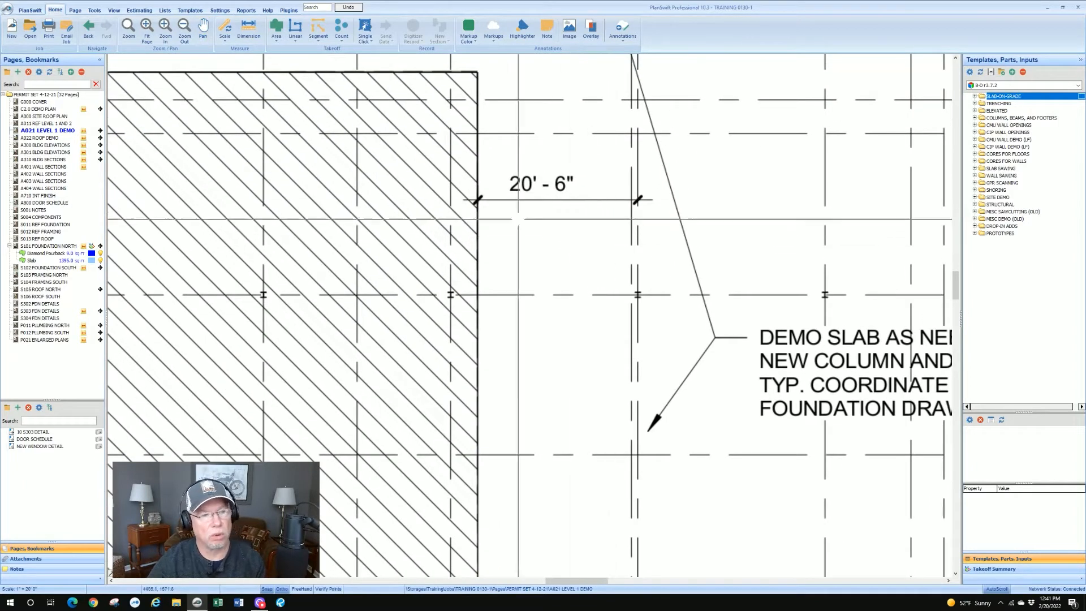
pyautogui.click(249, 28)
pyautogui.scroll(3, 637, 202)
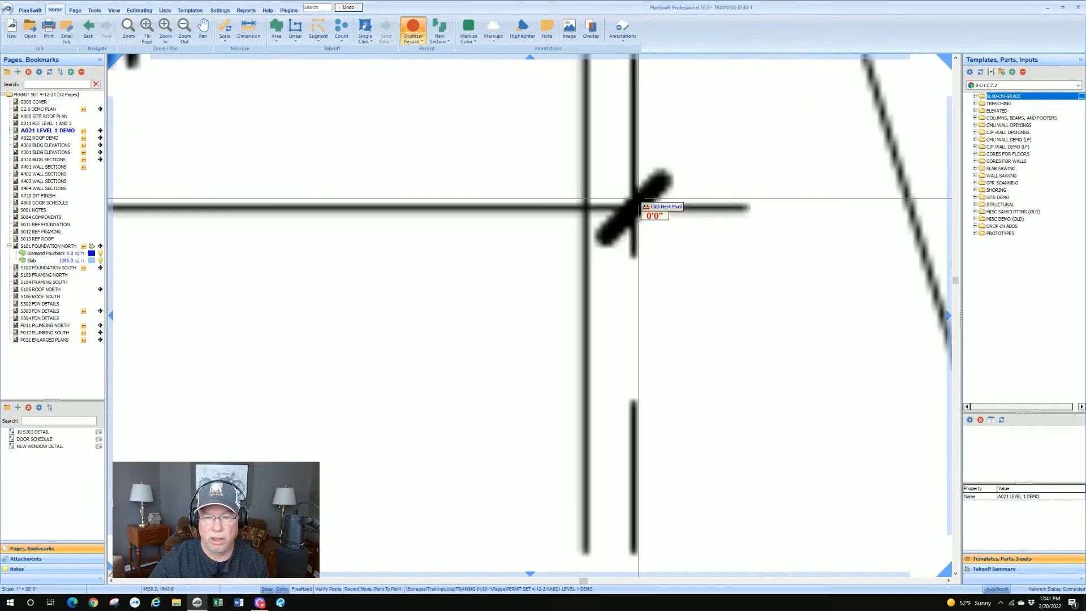
pyautogui.scroll(-3, 633, 208)
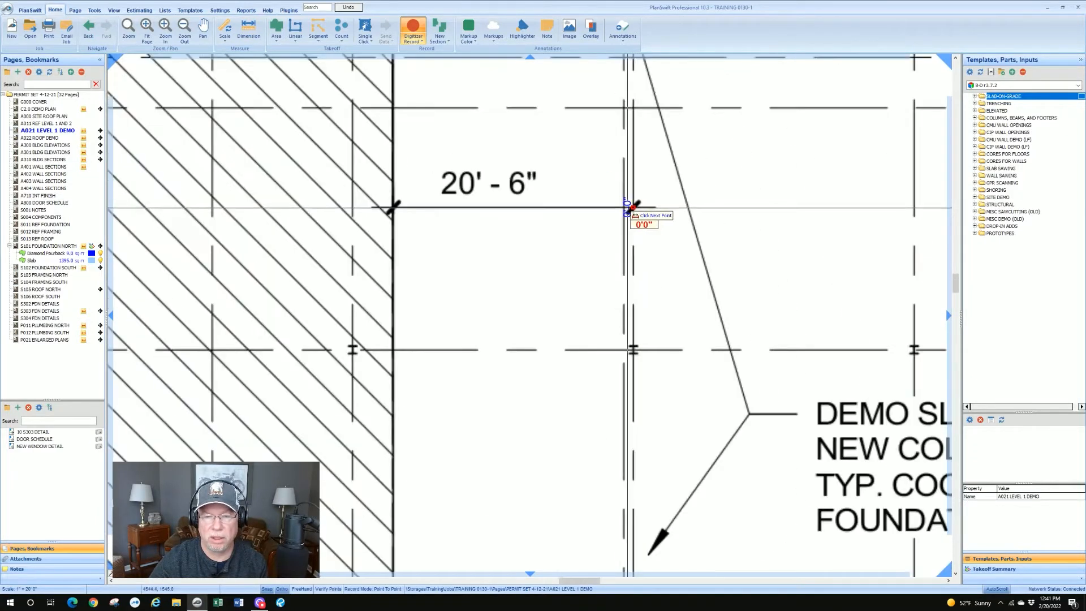
pyautogui.write('20')
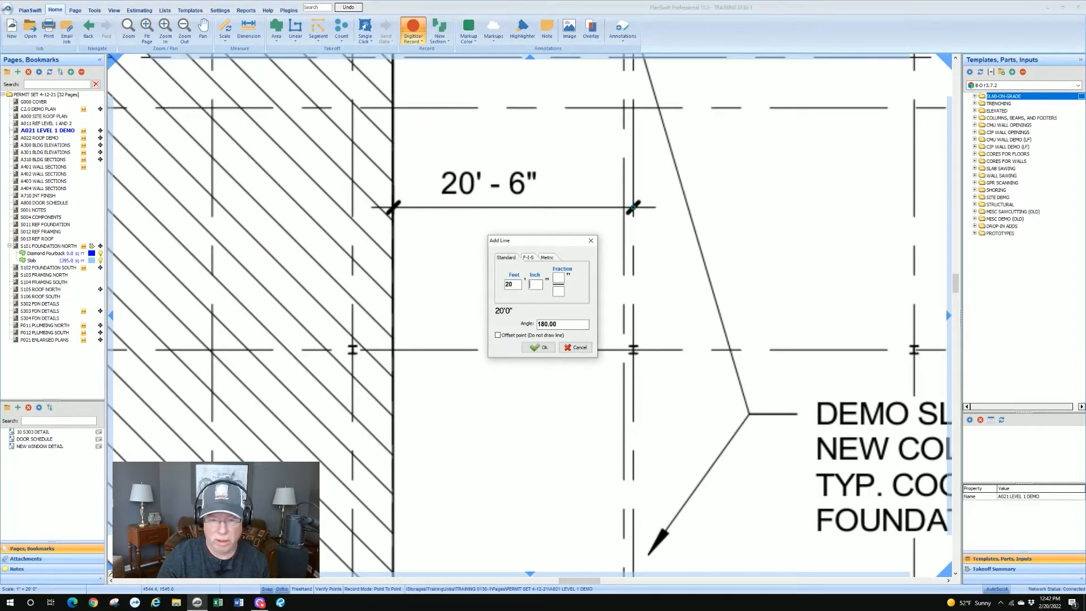
pyautogui.write("'6")
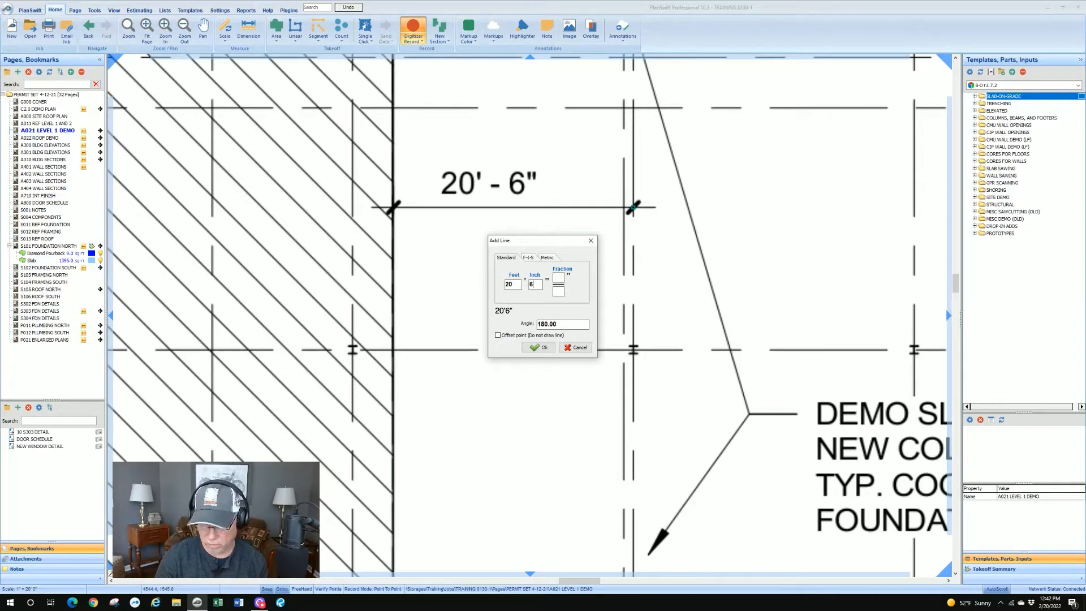
pyautogui.press('Return')
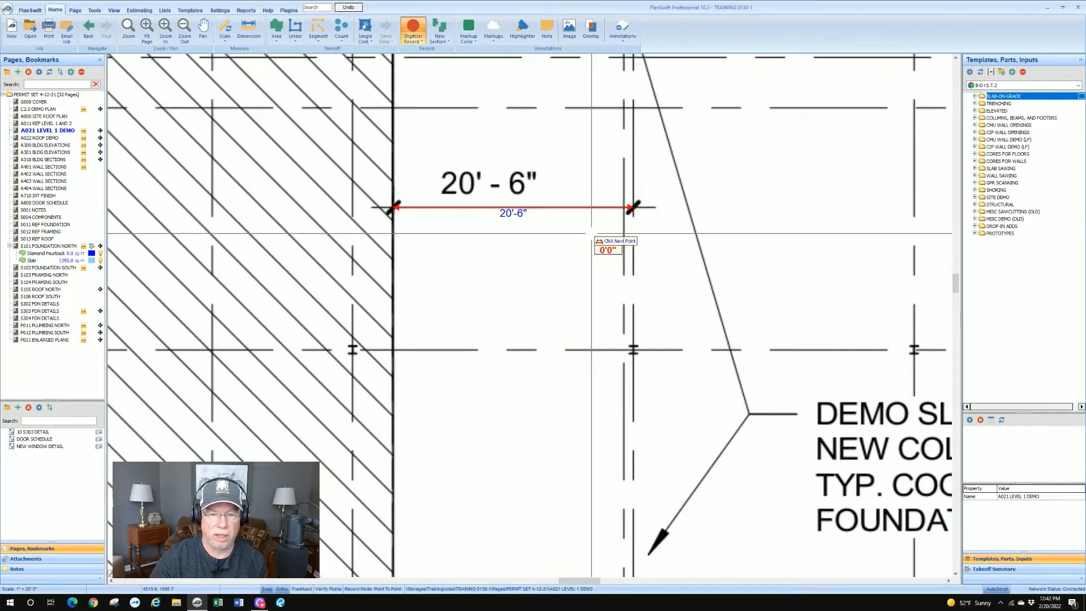
pyautogui.scroll(-1, 593, 231)
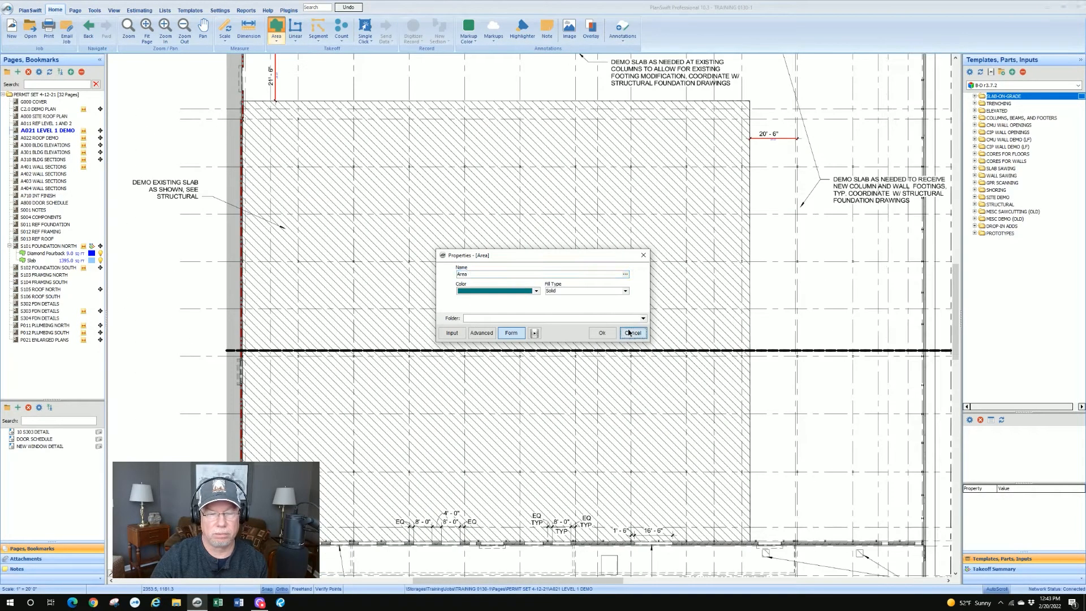
# - Create an area takeoff named Slab Demo with a bright light-blue colour and solid fill
pyautogui.click(635, 332)
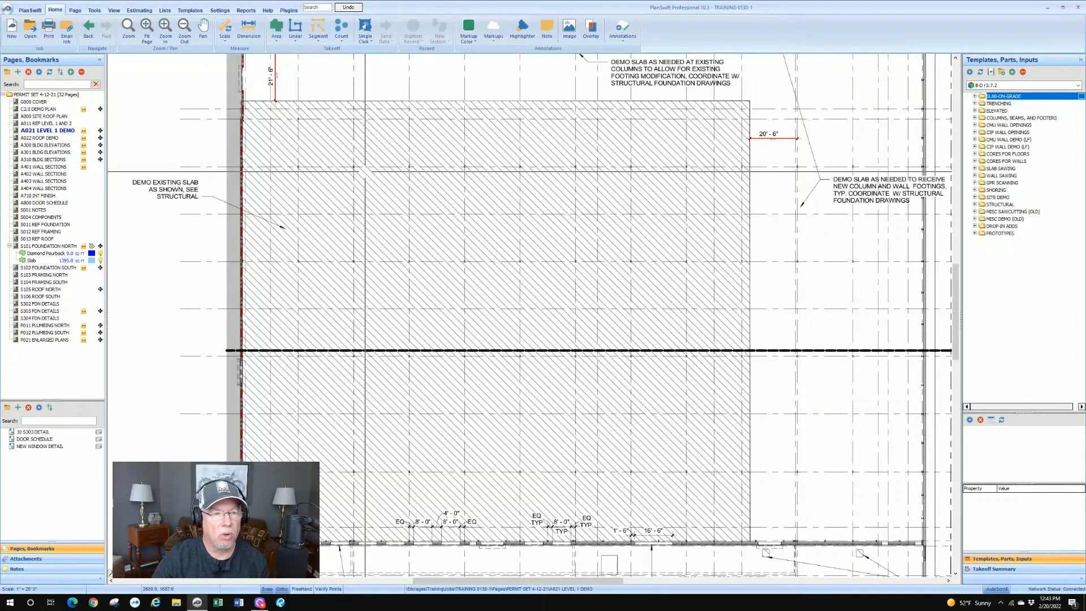
pyautogui.click(277, 26)
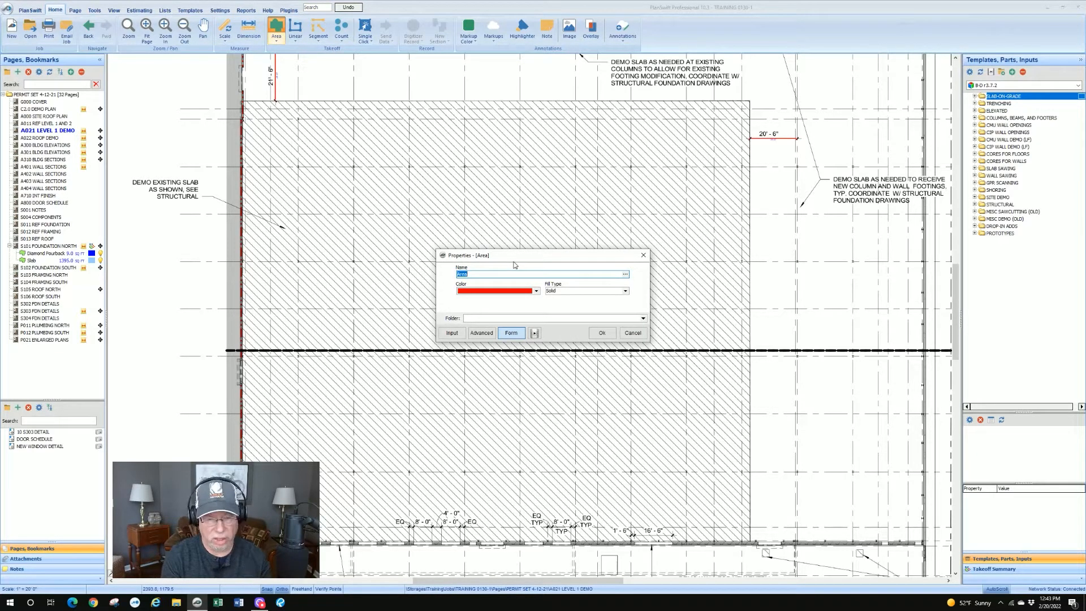
pyautogui.write('Slab Demo')
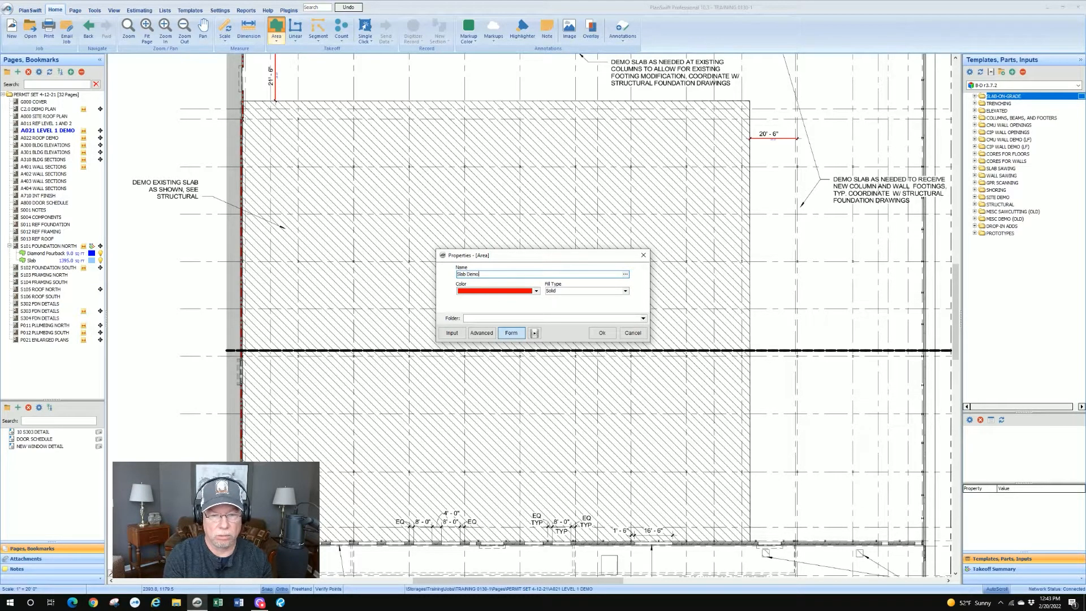
pyautogui.click(535, 291)
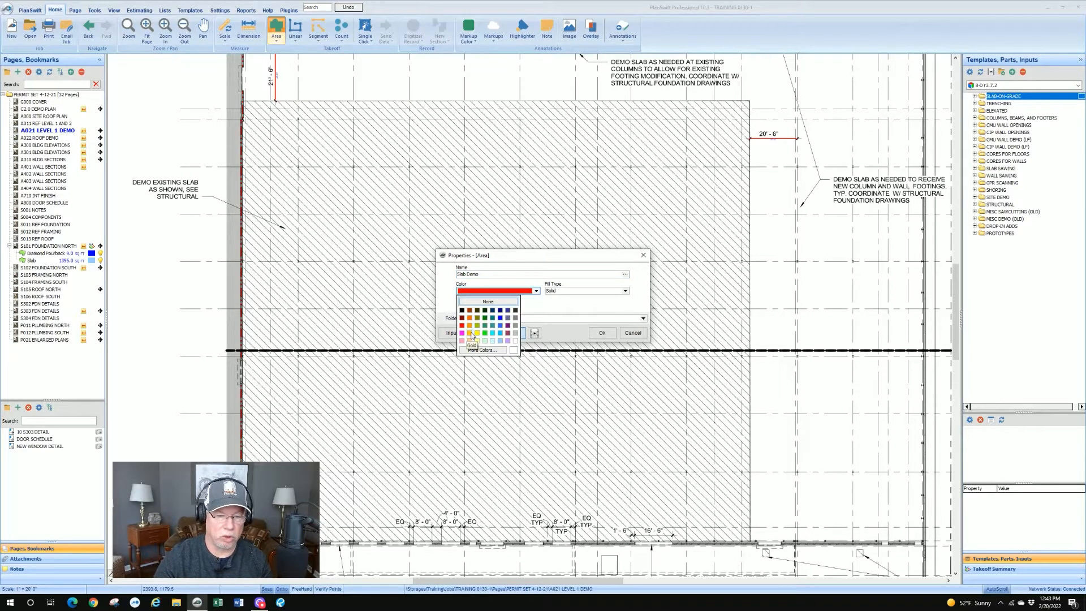
pyautogui.click(496, 333)
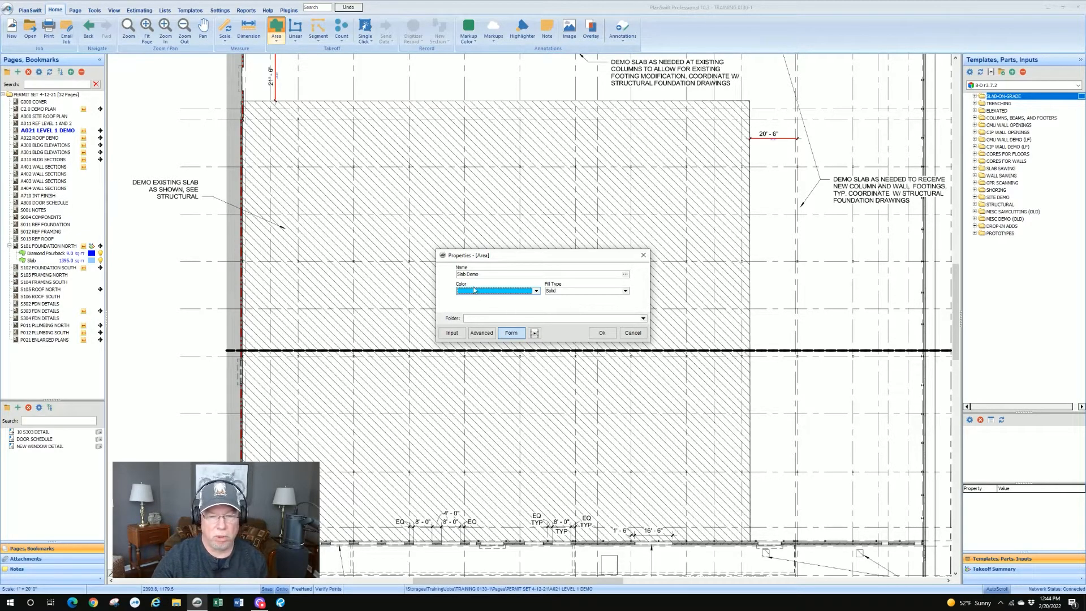
pyautogui.click(602, 333)
# - Start the Slab Demo area with its first point on the upper-left corner of the hatched slab
pyautogui.scroll(-1, 516, 316)
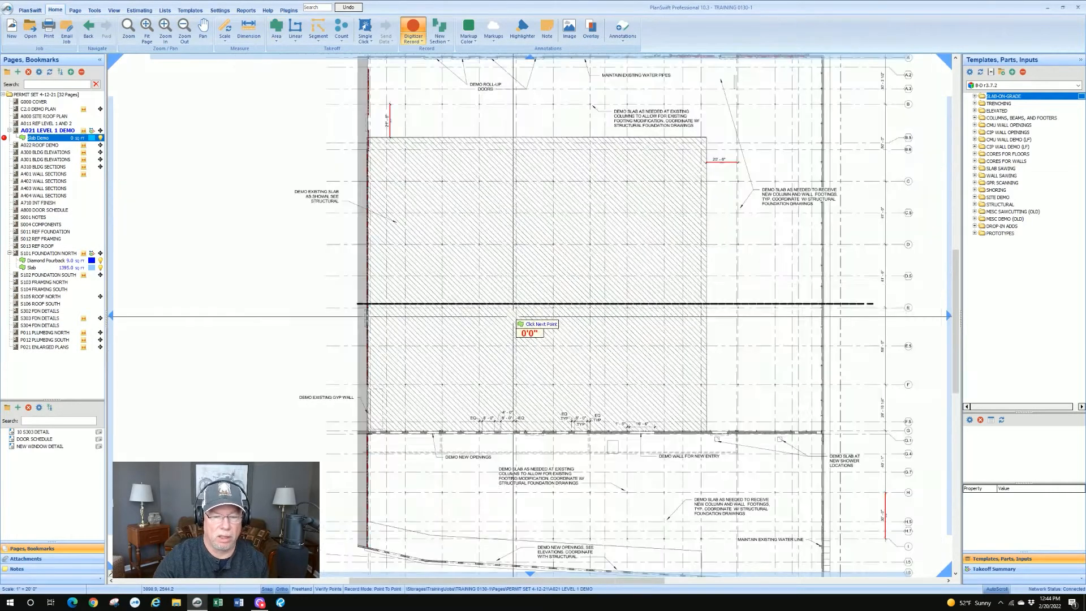
pyautogui.moveTo(516, 247); pyautogui.dragTo(511, 297)
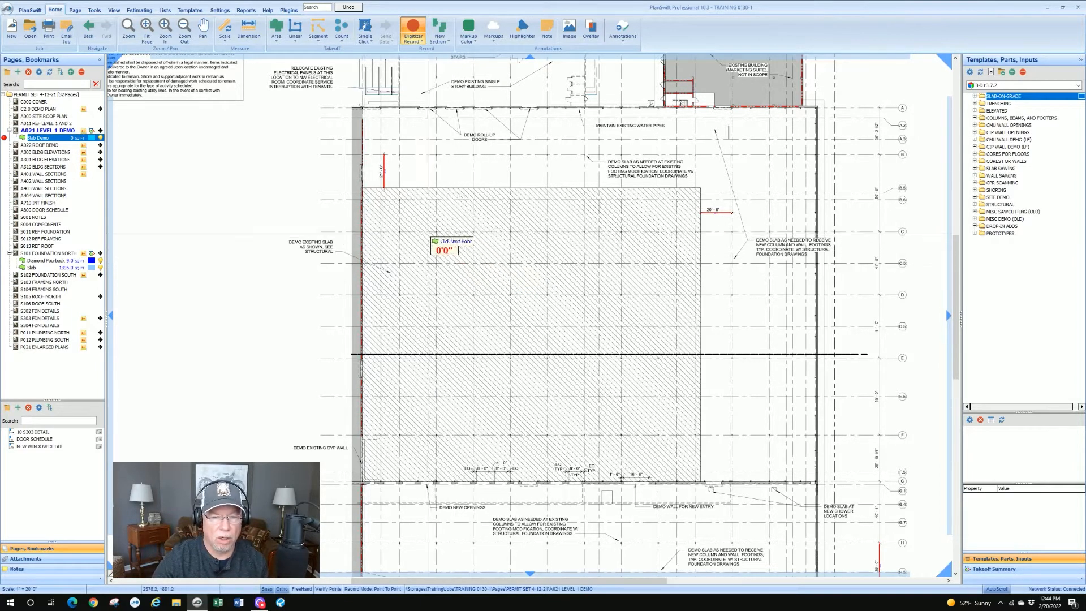
pyautogui.scroll(2, 432, 233)
pyautogui.scroll(2, 428, 233)
pyautogui.scroll(-1, 432, 229)
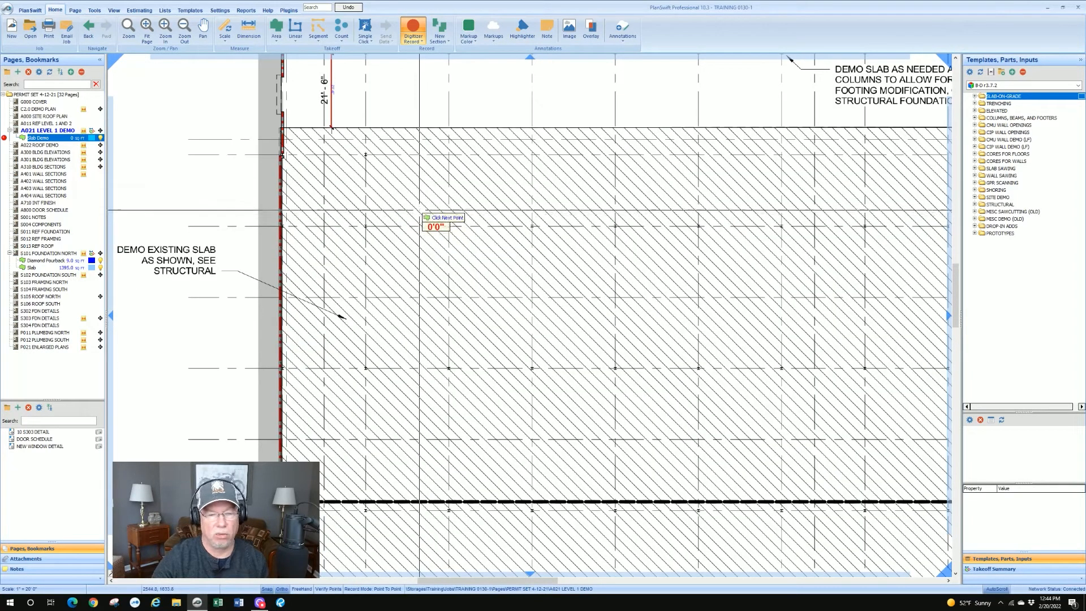
pyautogui.moveTo(387, 191); pyautogui.dragTo(460, 195)
pyautogui.scroll(2, 506, 225)
pyautogui.scroll(-2, 460, 195)
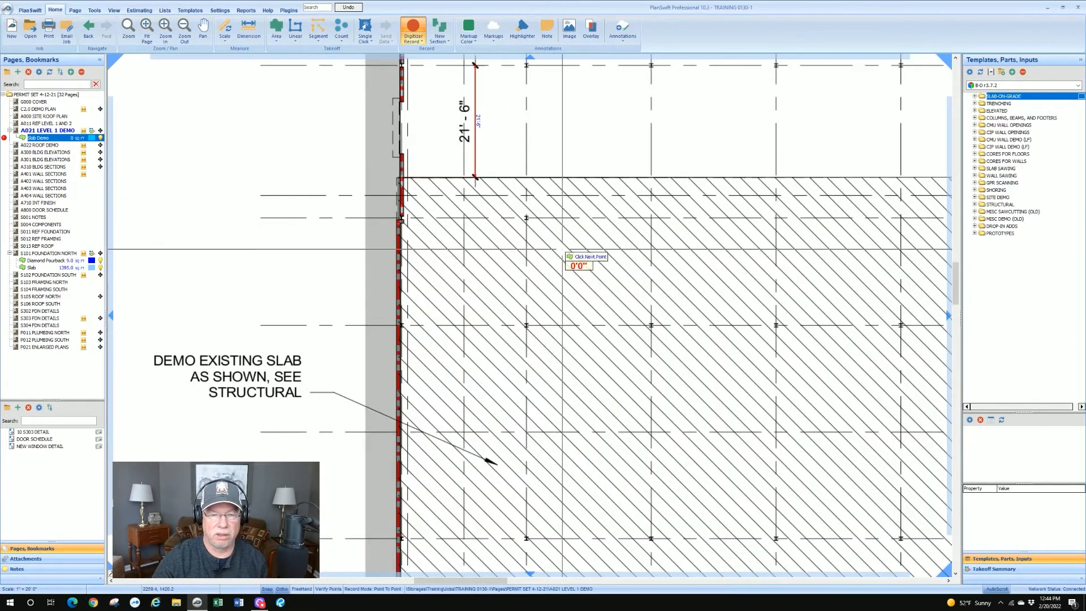
pyautogui.moveTo(605, 254); pyautogui.dragTo(669, 206)
pyautogui.click(659, 220)
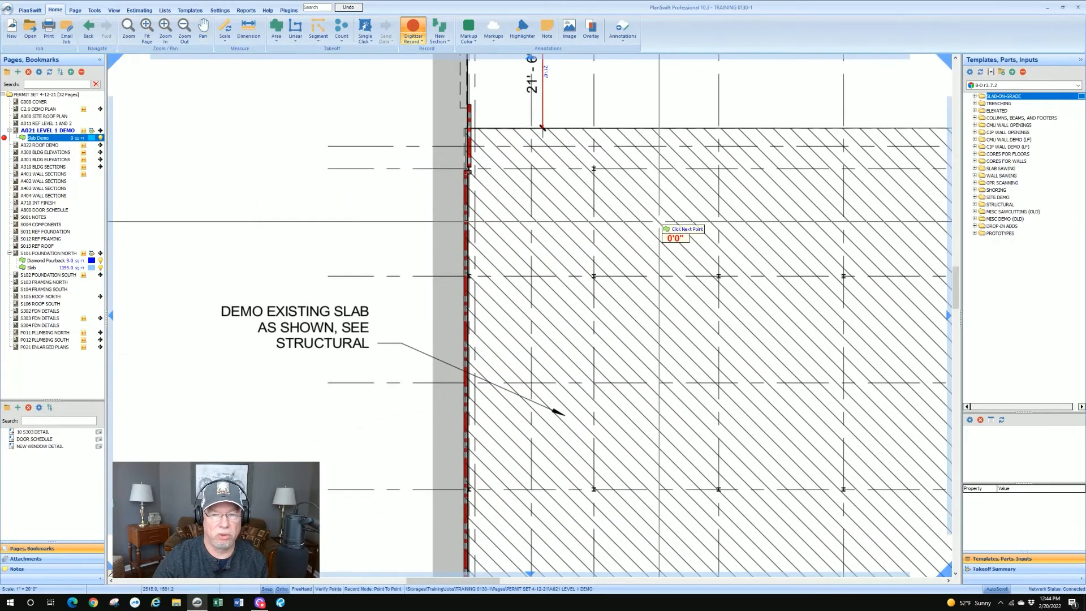
pyautogui.scroll(2, 659, 222)
pyautogui.scroll(-3, 658, 222)
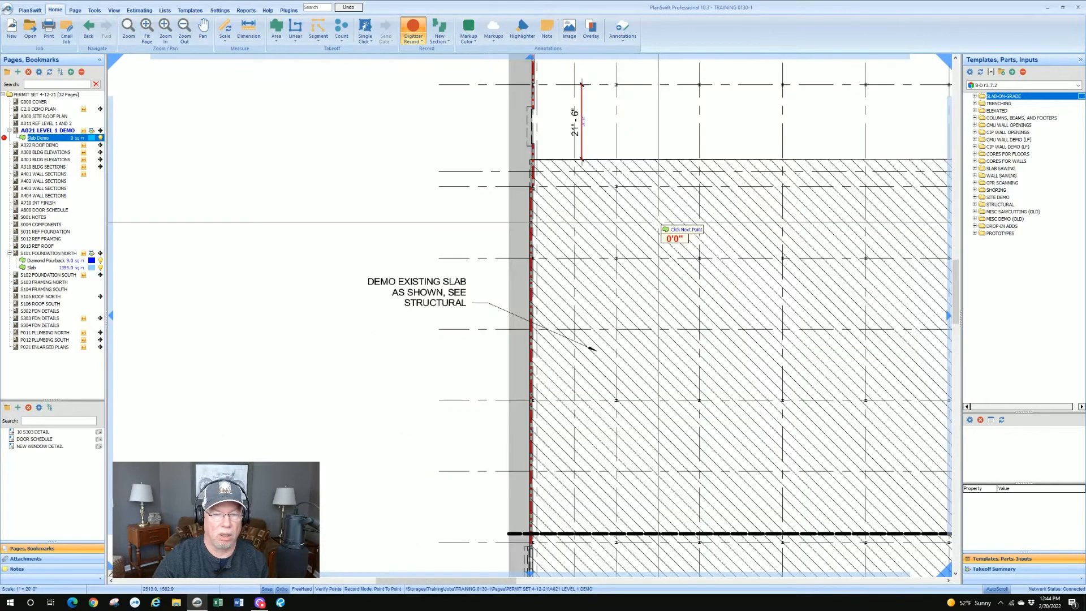
pyautogui.scroll(2, 658, 222)
pyautogui.scroll(-1, 658, 222)
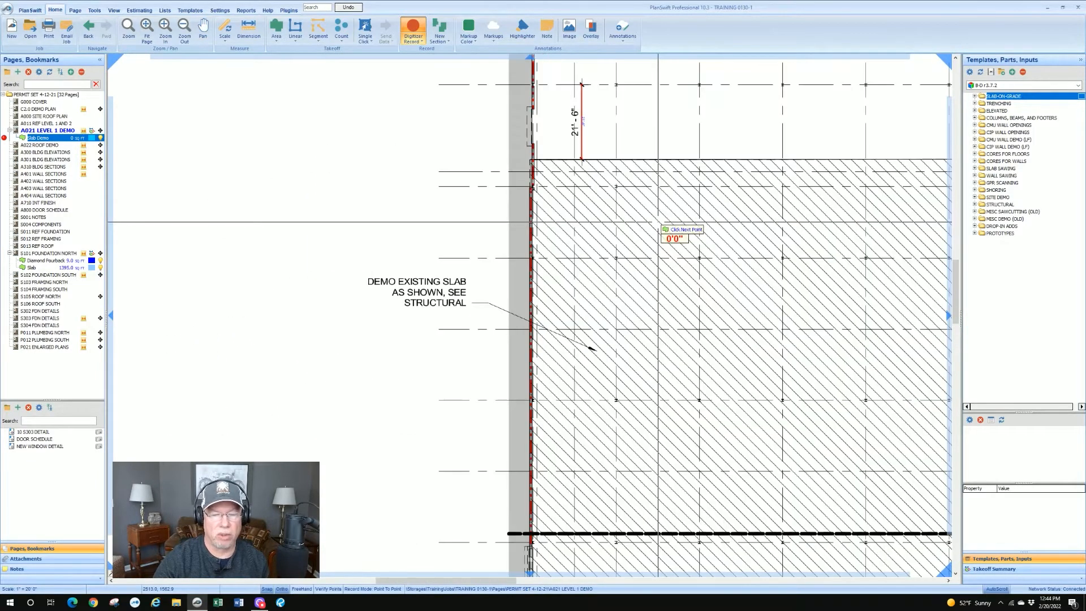
pyautogui.moveTo(619, 196); pyautogui.dragTo(599, 243)
pyautogui.scroll(2, 555, 225)
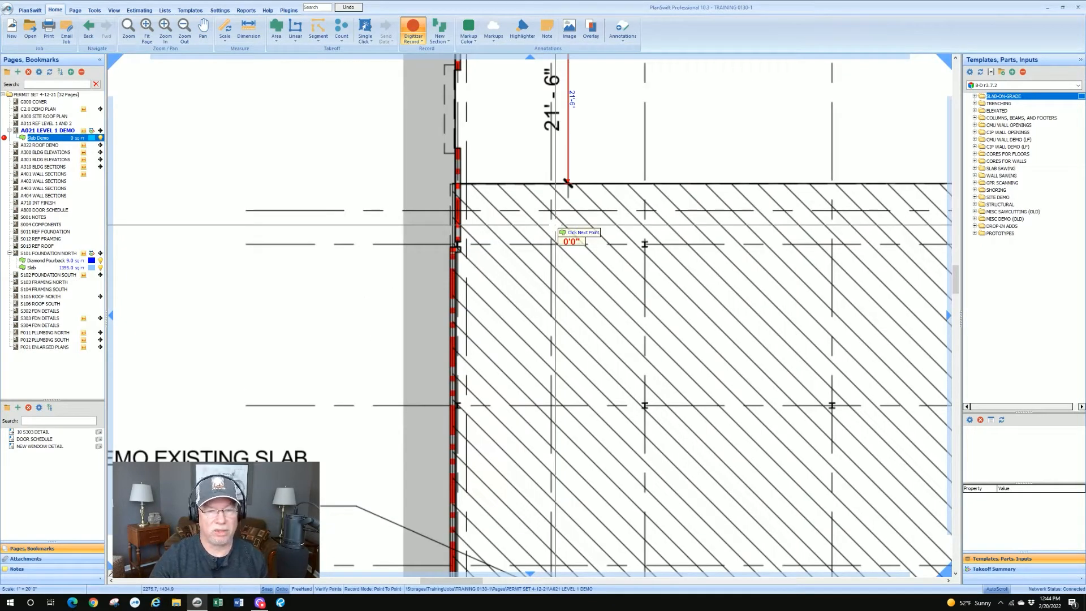
pyautogui.scroll(2, 476, 192)
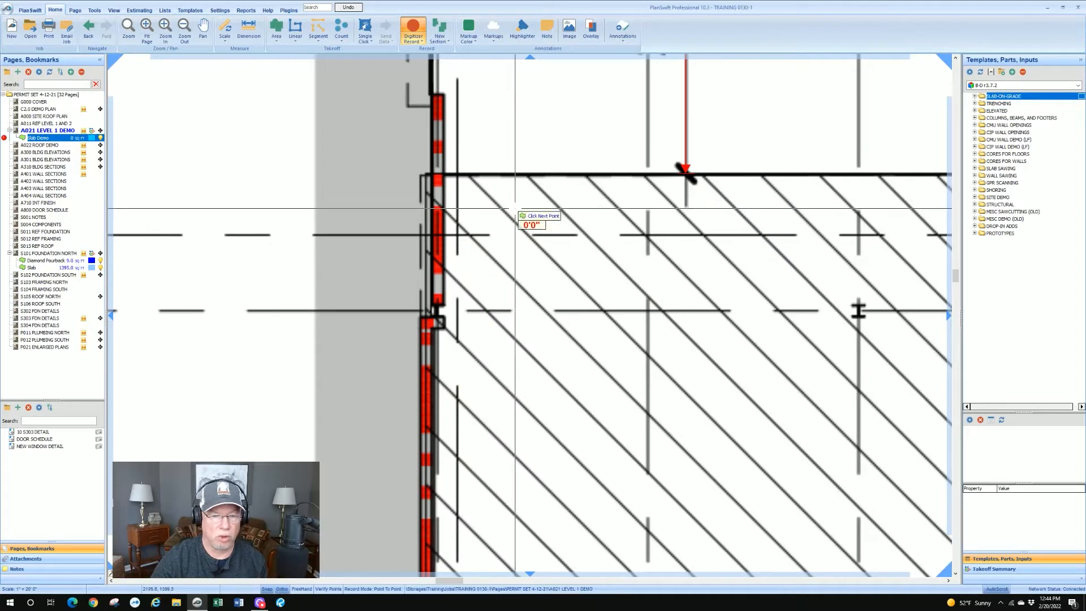
pyautogui.scroll(2, 419, 162)
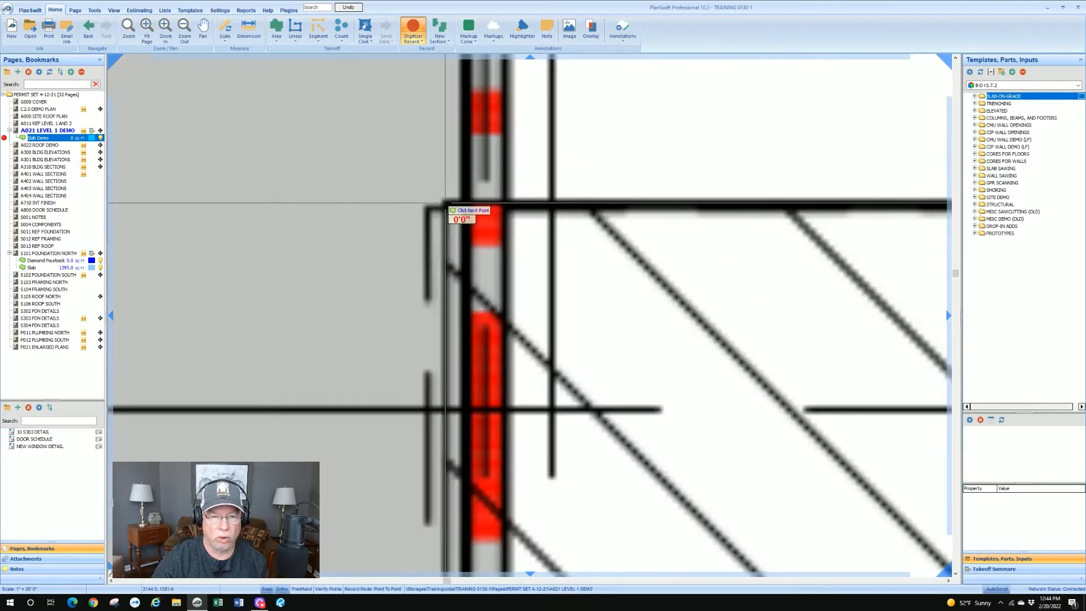
pyautogui.scroll(-2, 560, 222)
pyautogui.scroll(2, 560, 222)
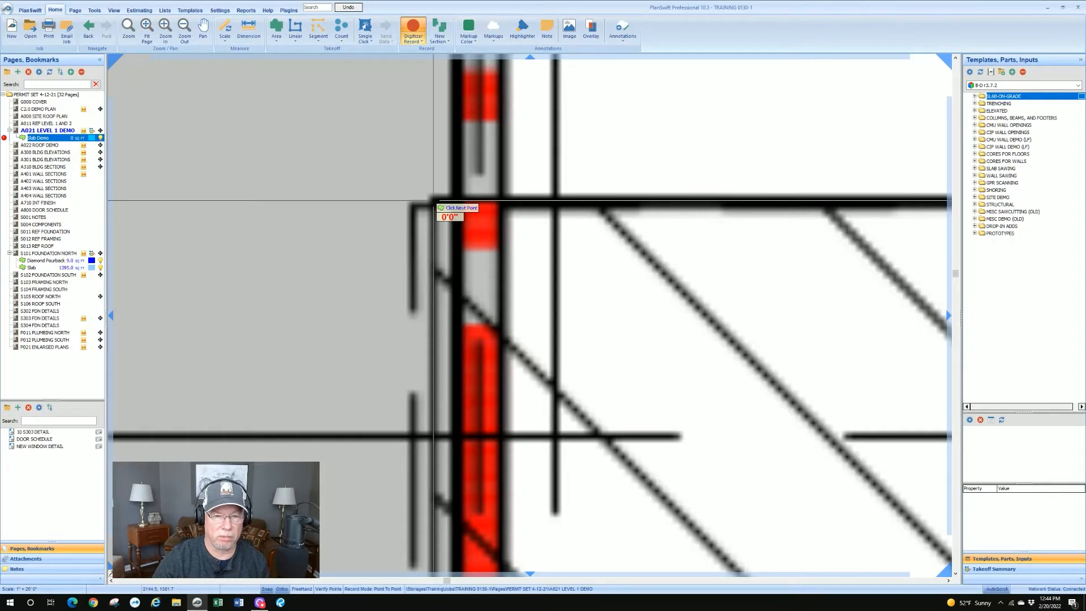
# - Place the second Slab Demo point on the upper-right corner of the hatched slab, about 220' from the first point
pyautogui.scroll(-5, 435, 201)
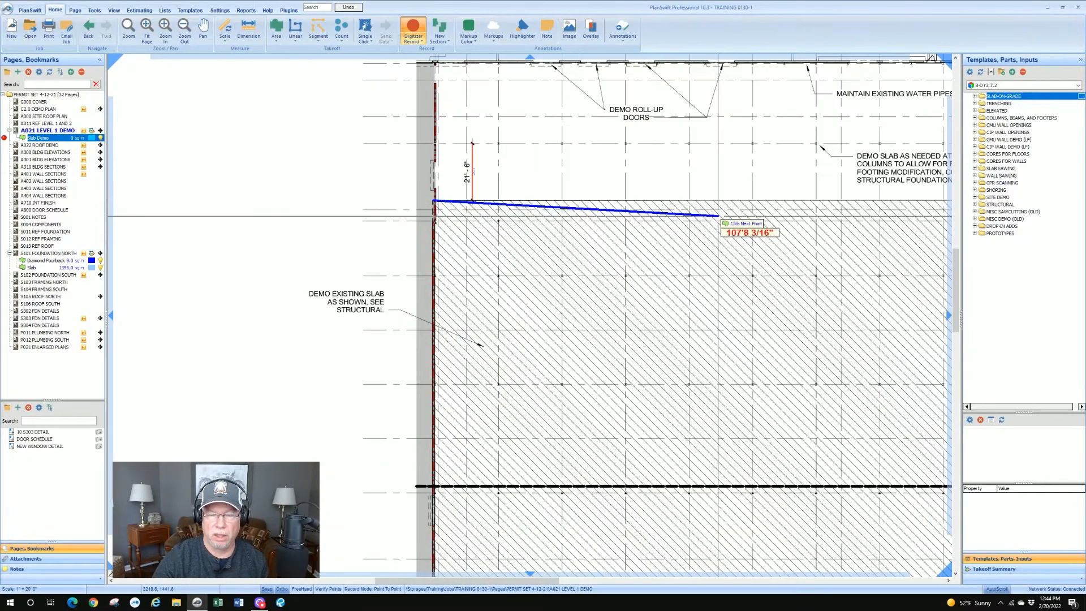
pyautogui.moveTo(718, 216)
pyautogui.mouseDown()
pyautogui.moveTo(490, 214)
pyautogui.moveTo(568, 205)
pyautogui.mouseUp()
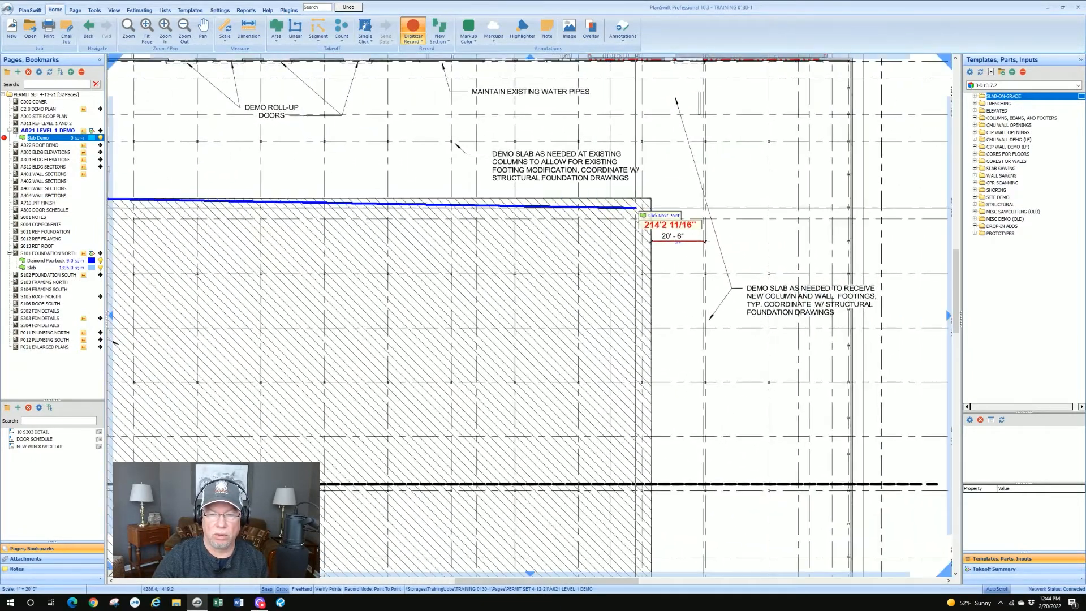
pyautogui.scroll(2, 636, 208)
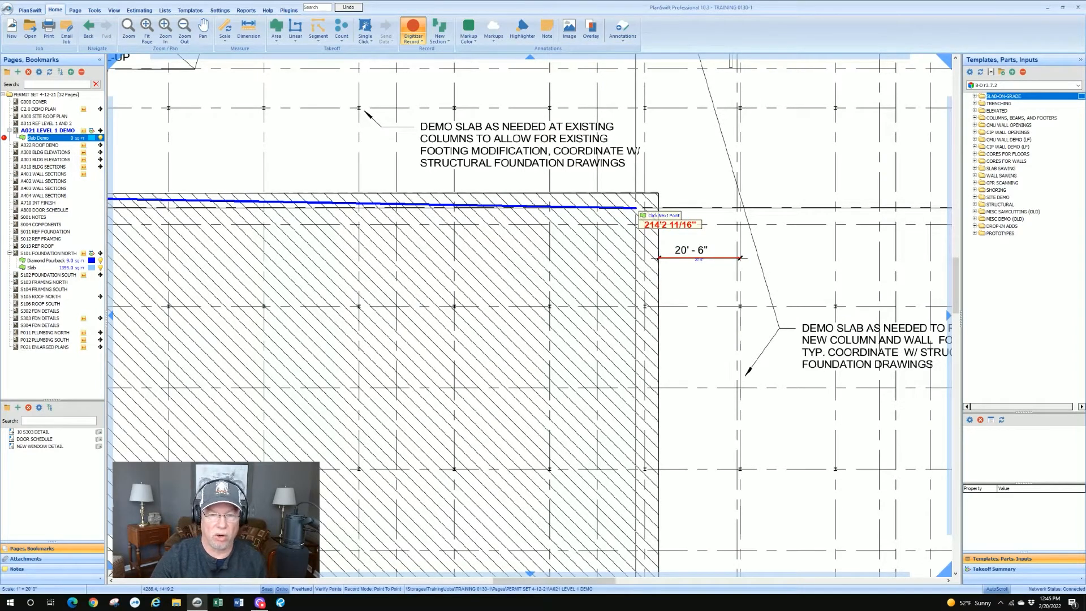
pyautogui.scroll(5, 672, 194)
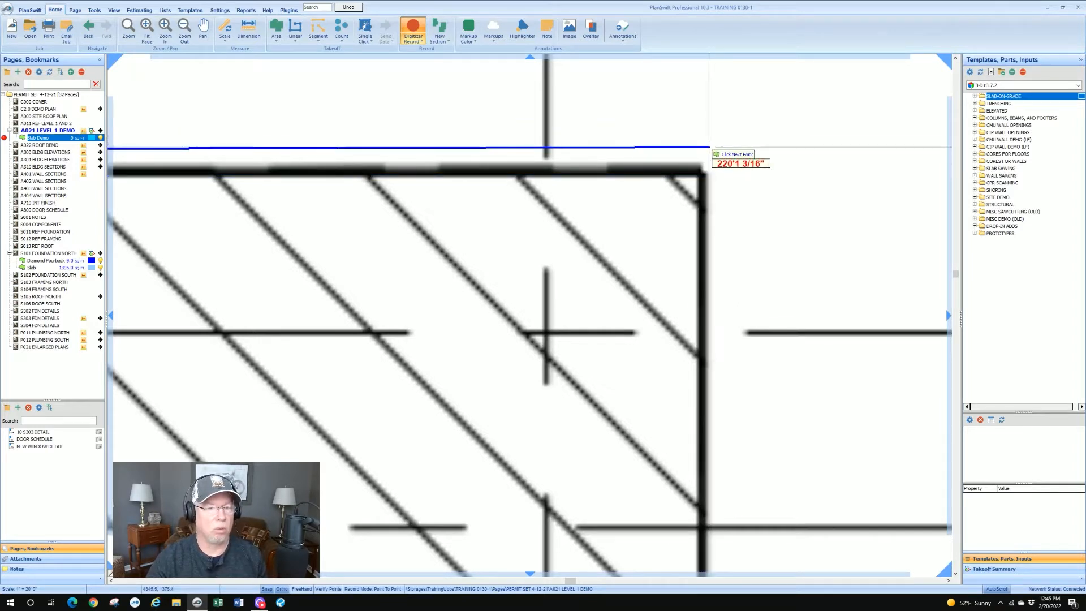
pyautogui.scroll(2, 709, 161)
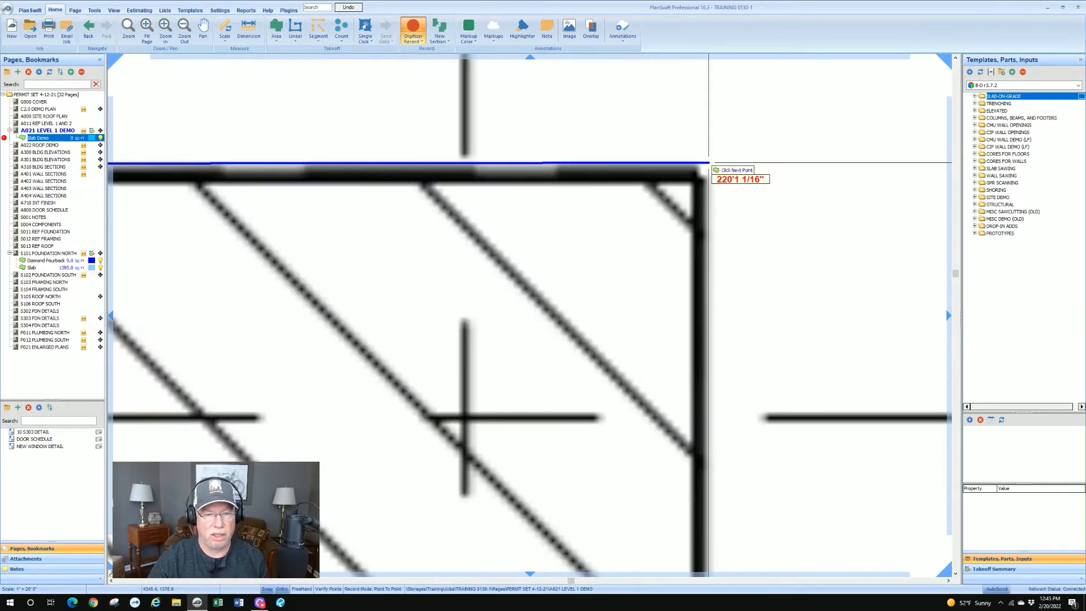
pyautogui.scroll(-2, 709, 163)
pyautogui.scroll(2, 709, 162)
pyautogui.scroll(-2, 709, 162)
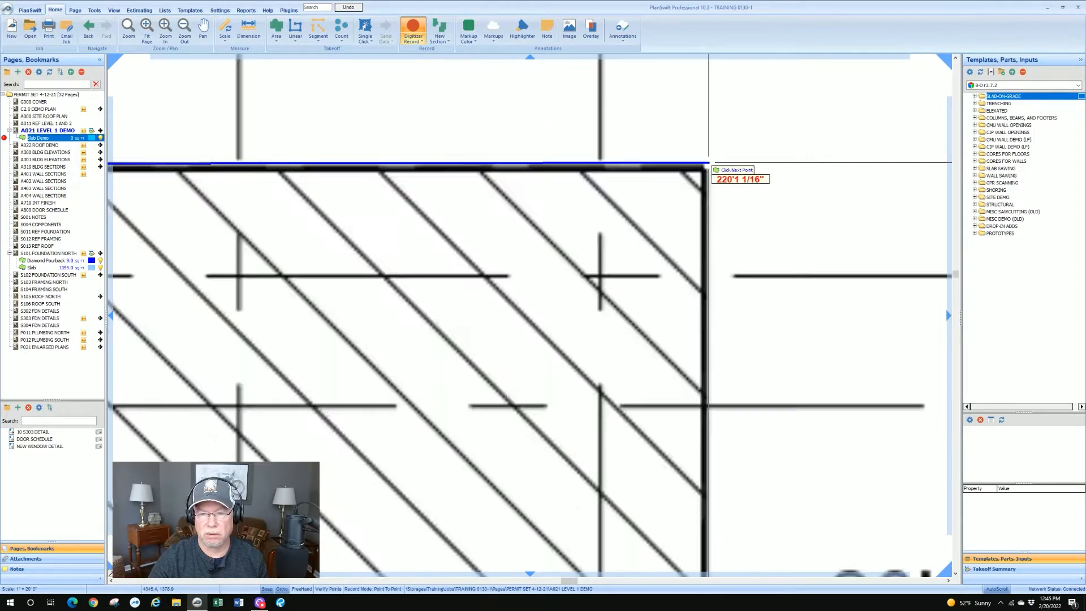
pyautogui.scroll(2, 706, 167)
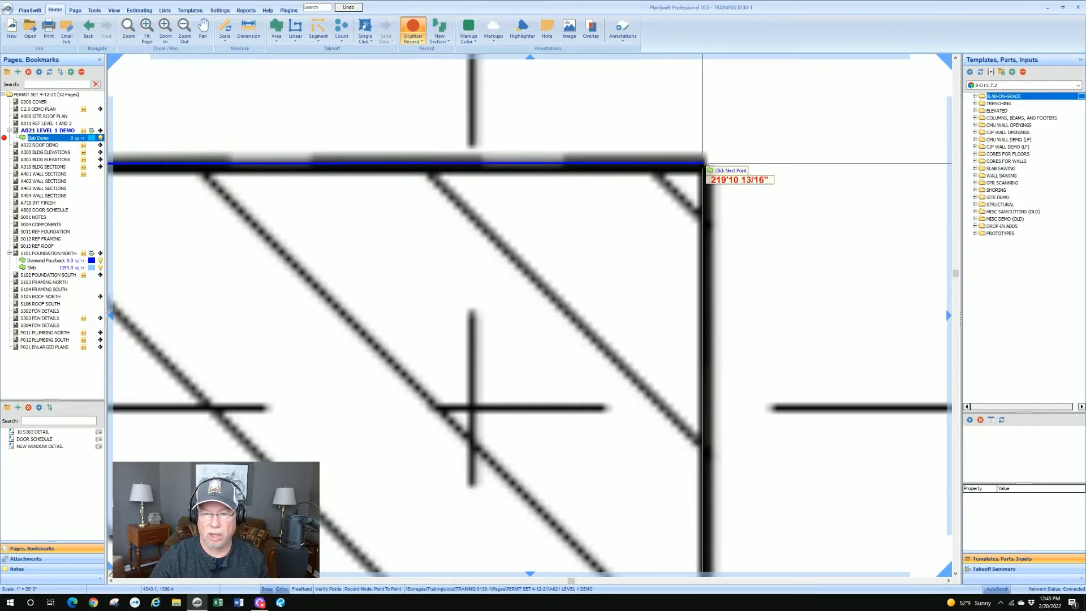
pyautogui.click(707, 162)
# - Place the third Slab Demo point about 190'9" down the slab's right edge, at its lower-right corner along the wall
pyautogui.scroll(-4, 707, 162)
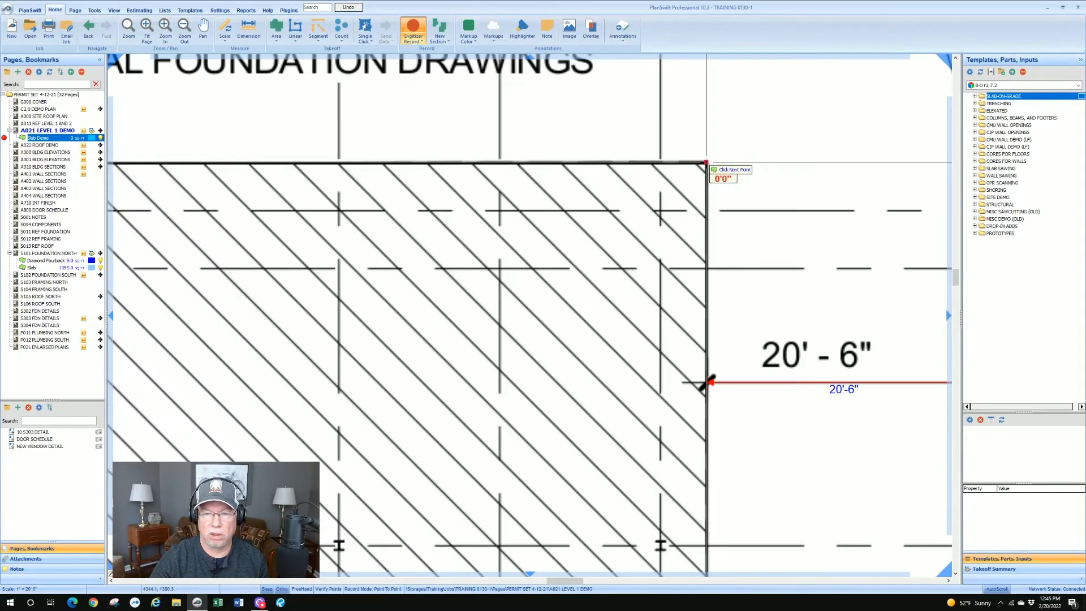
pyautogui.moveTo(691, 359); pyautogui.dragTo(751, 167)
pyautogui.scroll(-1, 751, 167)
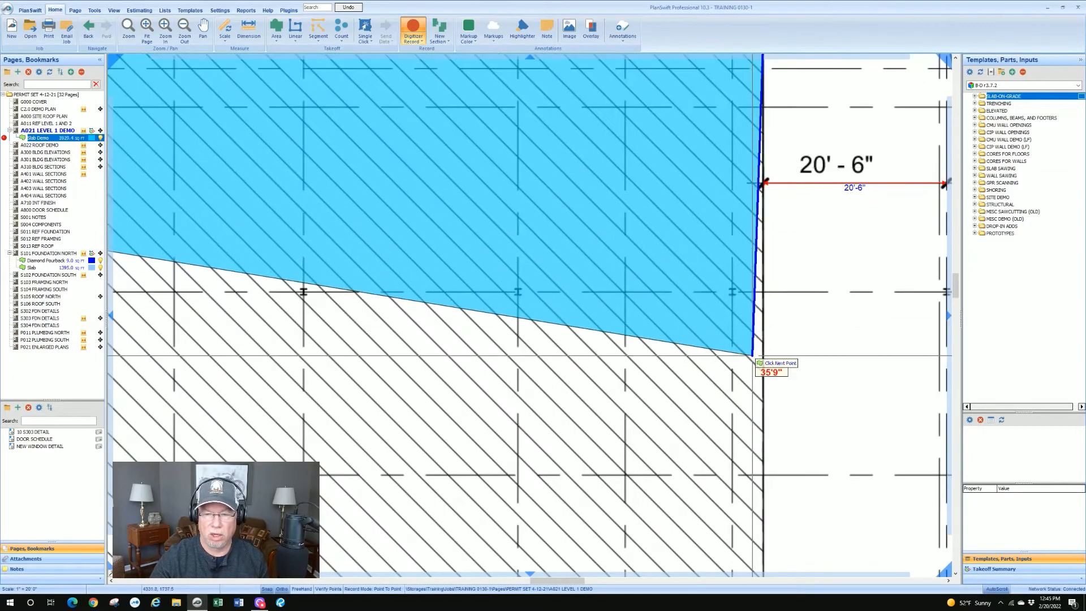
pyautogui.moveTo(752, 357); pyautogui.dragTo(749, 228)
pyautogui.moveTo(761, 397); pyautogui.dragTo(770, 256)
pyautogui.moveTo(769, 428); pyautogui.dragTo(771, 242)
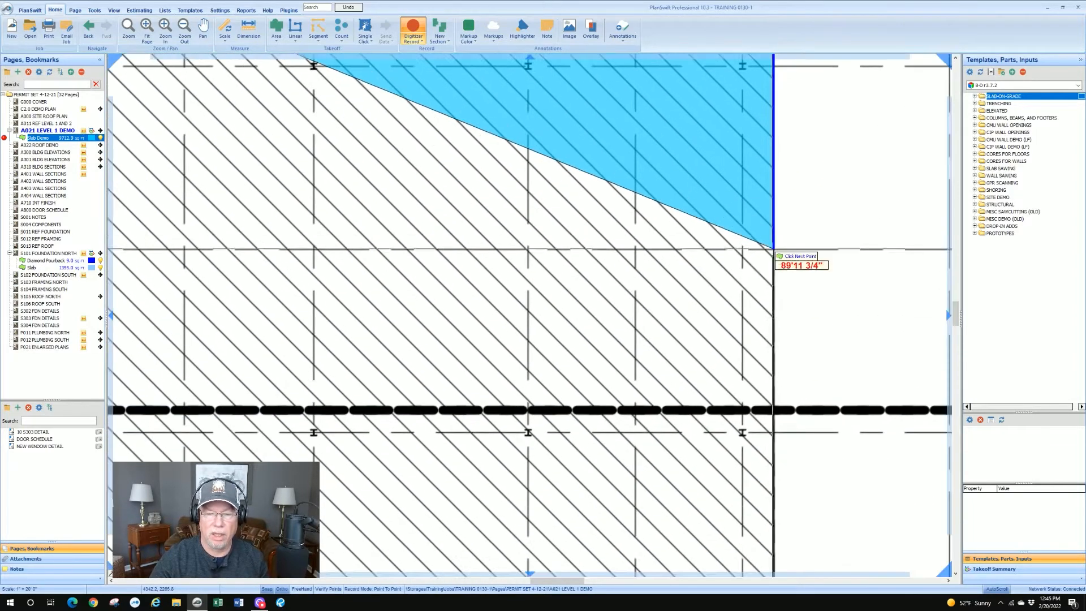
pyautogui.moveTo(772, 364); pyautogui.dragTo(792, 230)
pyautogui.moveTo(794, 417); pyautogui.dragTo(794, 251)
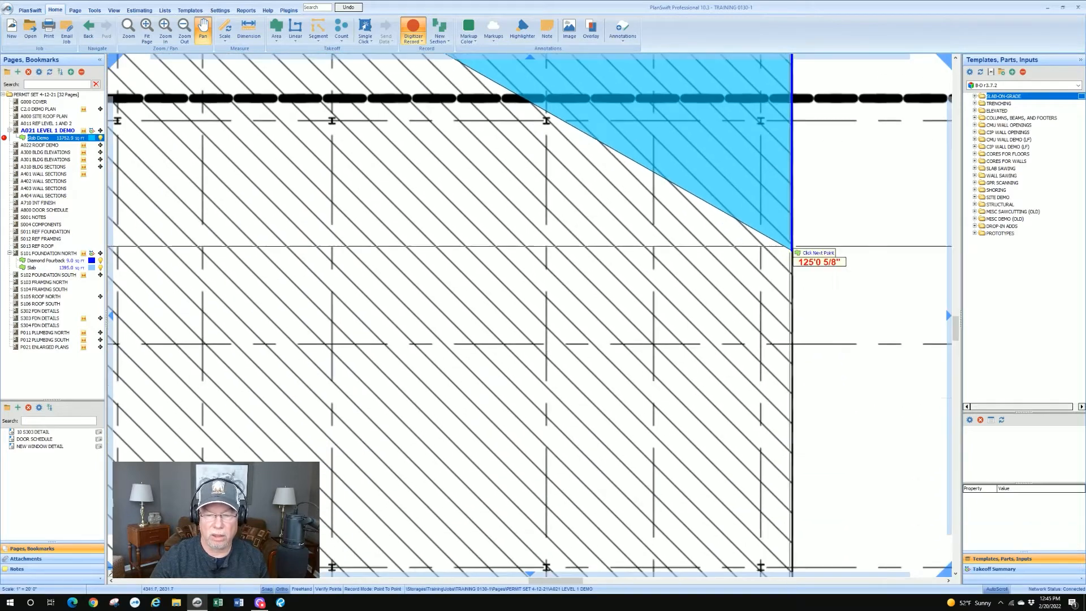
pyautogui.moveTo(794, 444); pyautogui.dragTo(798, 273)
pyautogui.scroll(-2, 788, 281)
pyautogui.scroll(-1, 788, 280)
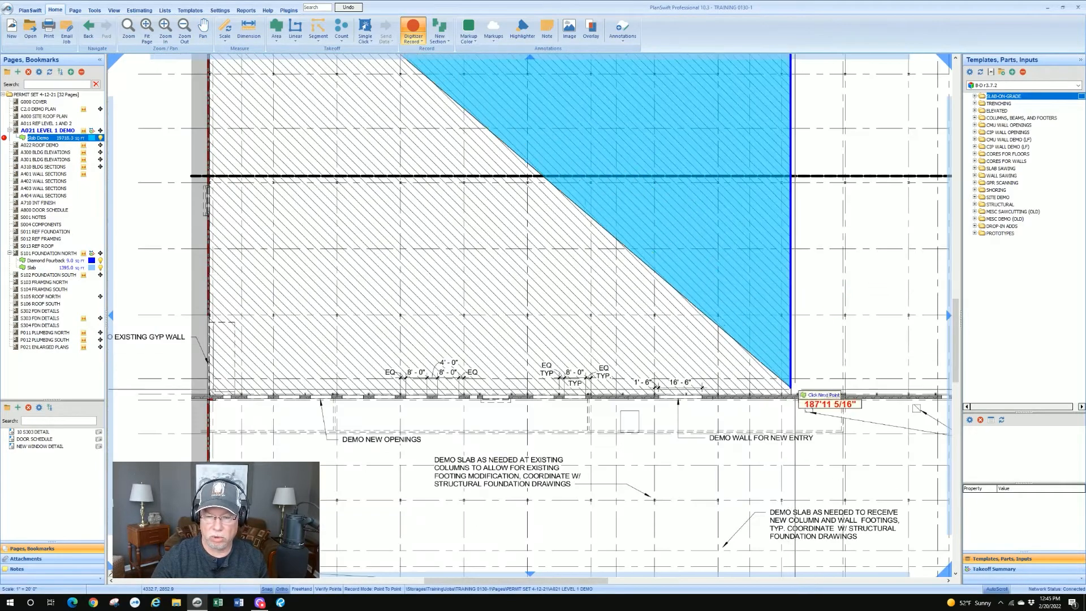
pyautogui.scroll(4, 796, 400)
pyautogui.scroll(3, 775, 332)
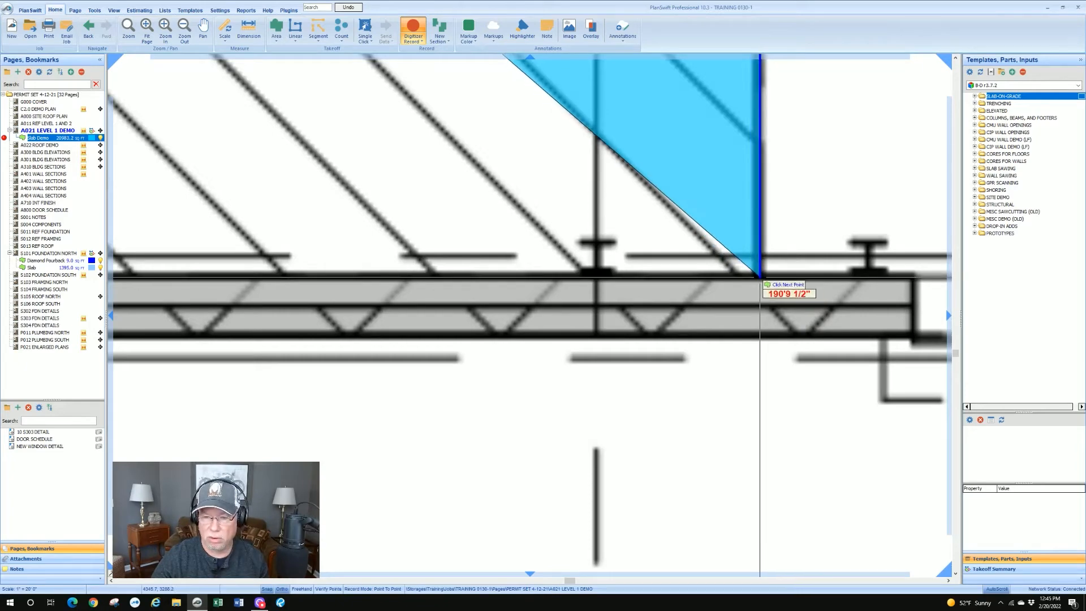
pyautogui.click(760, 277)
# - Place the fourth Slab Demo point on the slab's lower-left corner, about 220'2" from the third, and finish recording the area
pyautogui.scroll(-3, 760, 278)
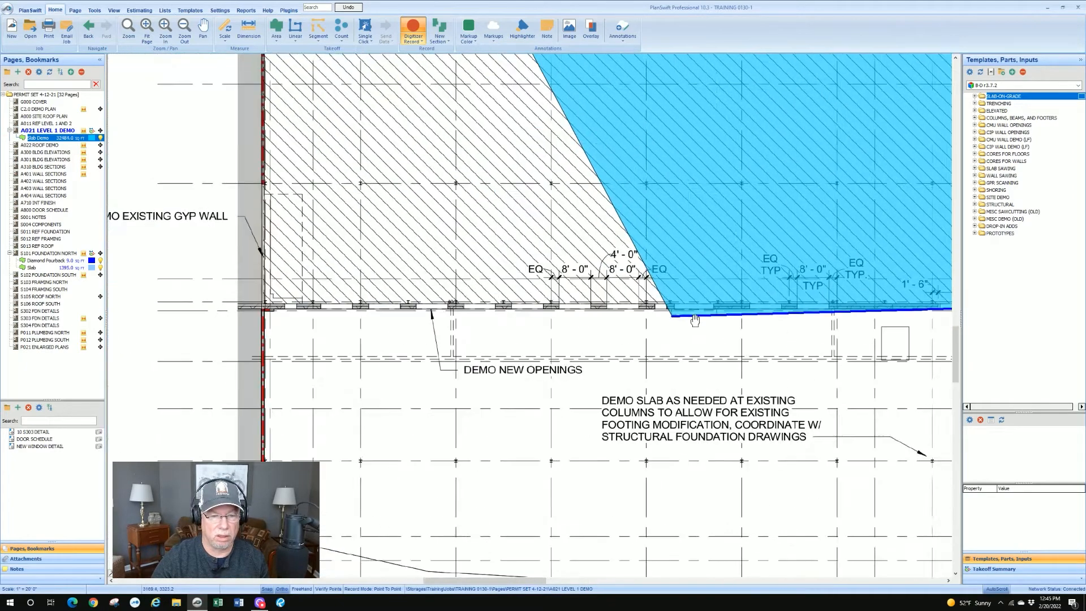
pyautogui.scroll(3, 293, 300)
pyautogui.scroll(3, 292, 300)
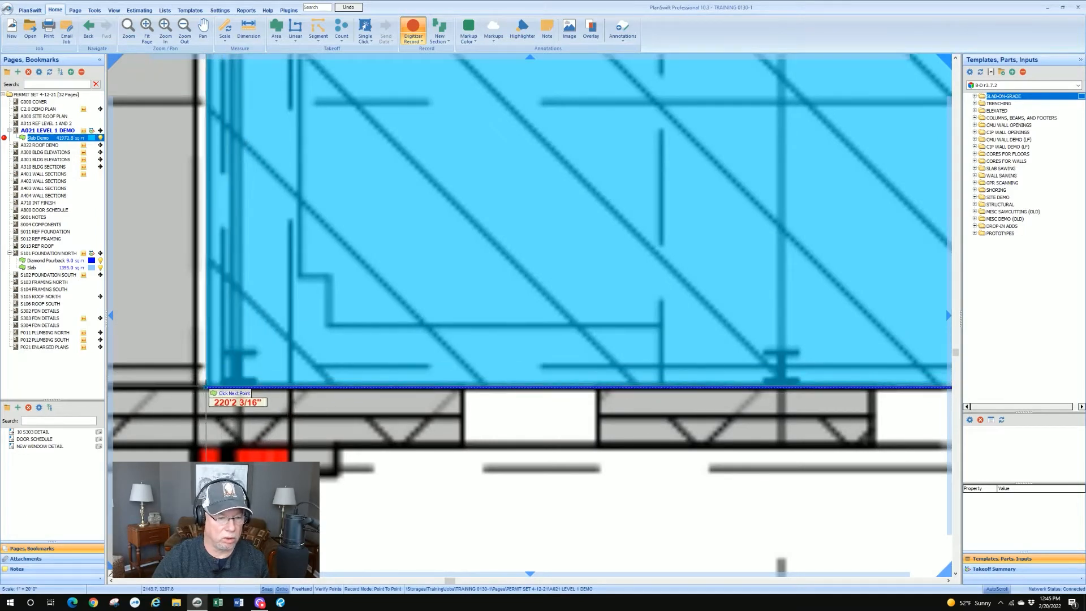
pyautogui.click(209, 388)
pyautogui.scroll(-3, 210, 388)
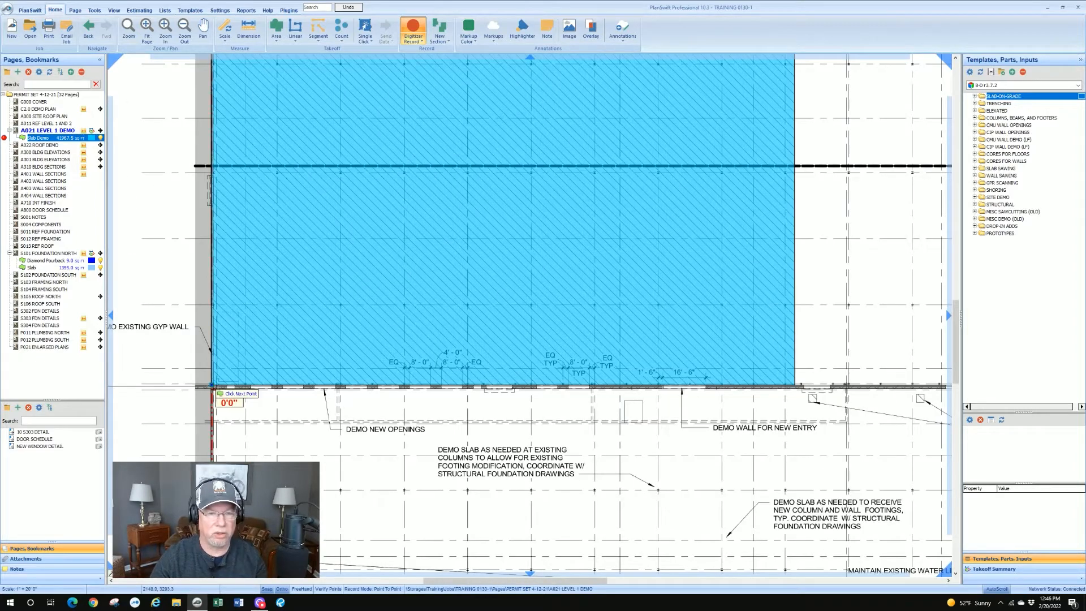
pyautogui.click(413, 27)
pyautogui.scroll(-3, 548, 264)
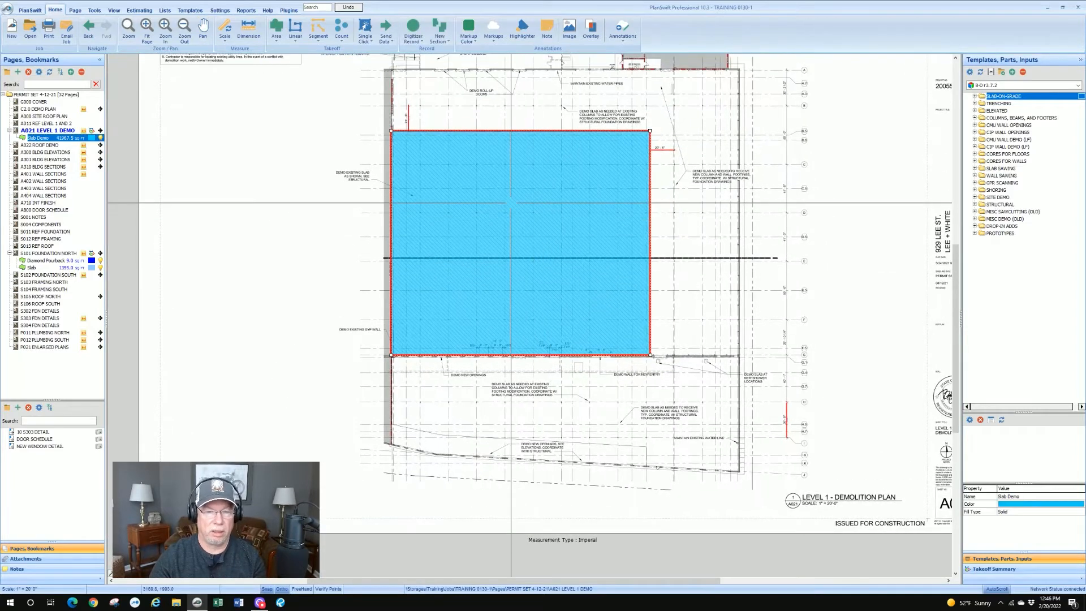
pyautogui.moveTo(511, 203)
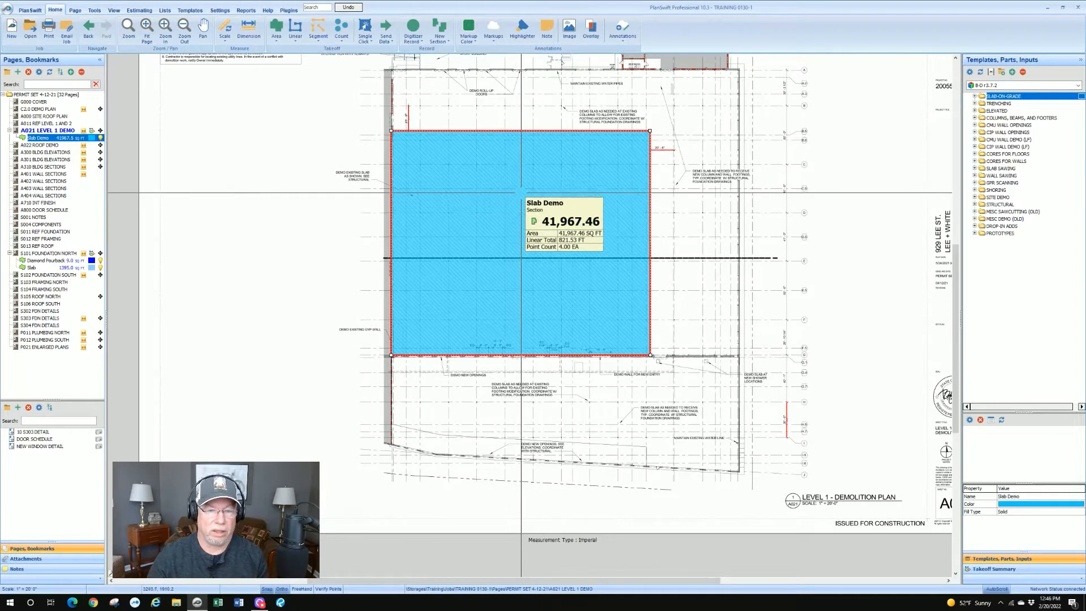
pyautogui.click(751, 237)
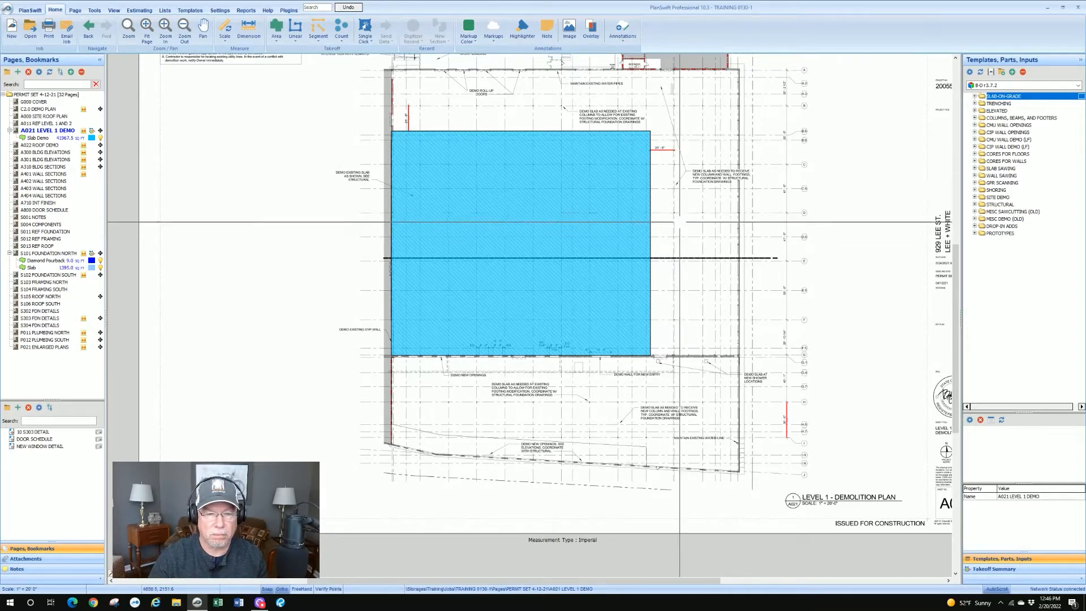
# - Round up the Slab Demo quantity by setting its Qty formula to RoundUp([Takeoff]) in the advanced properties
pyautogui.scroll(1, 517, 209)
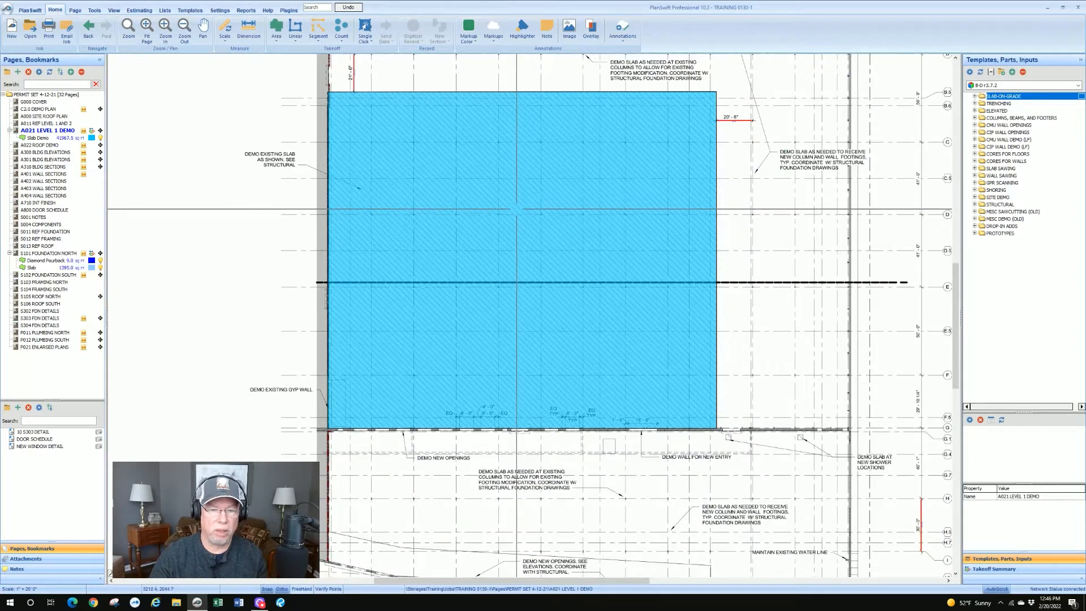
pyautogui.rightClick(473, 189)
pyautogui.click(497, 193)
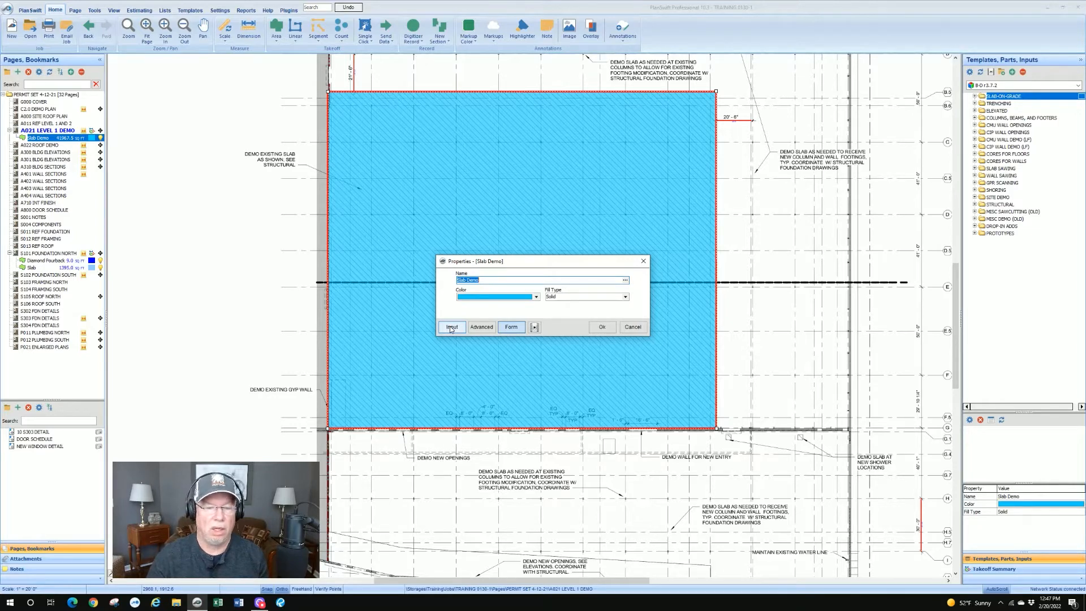
pyautogui.click(484, 329)
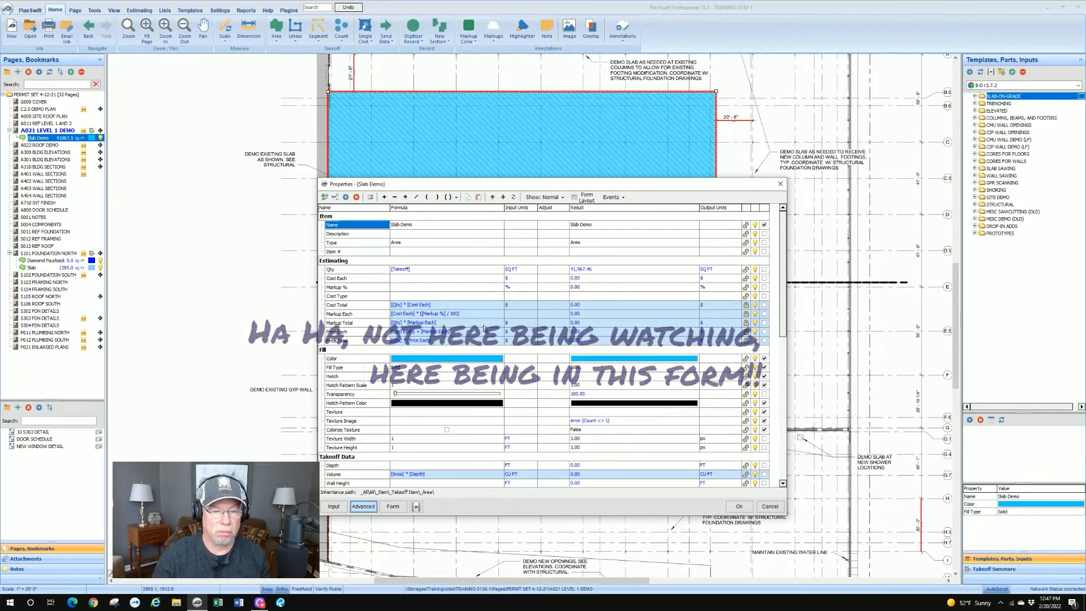
pyautogui.click(419, 278)
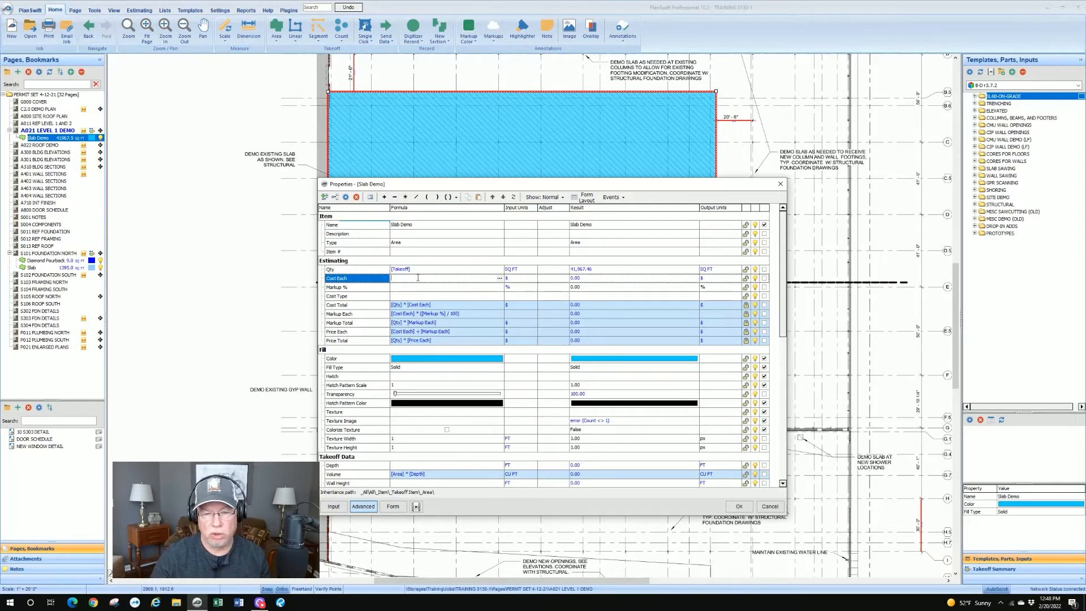
pyautogui.click(448, 269)
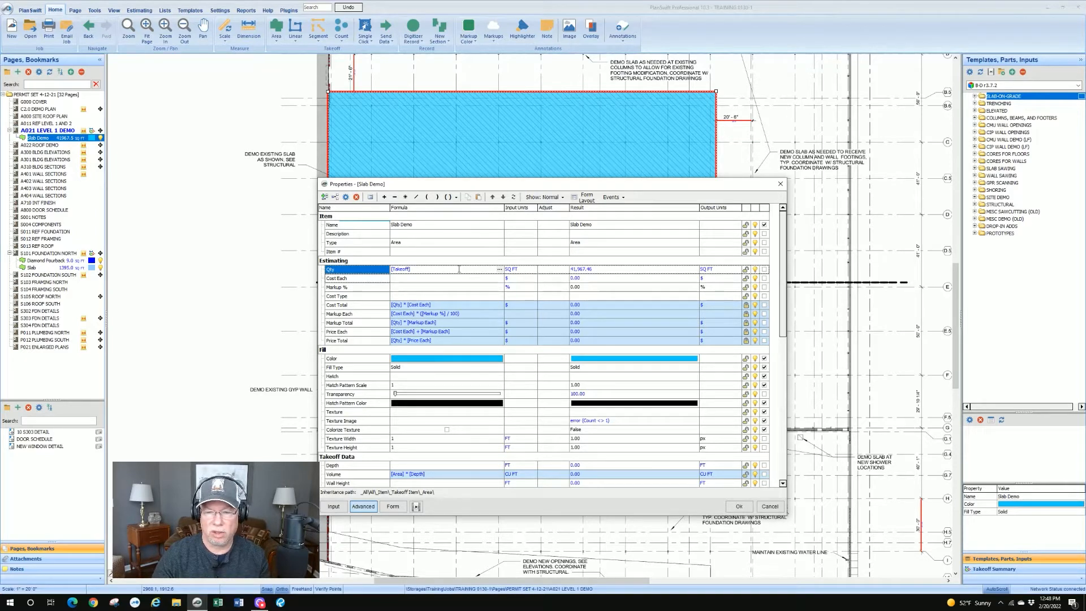
pyautogui.click(456, 198)
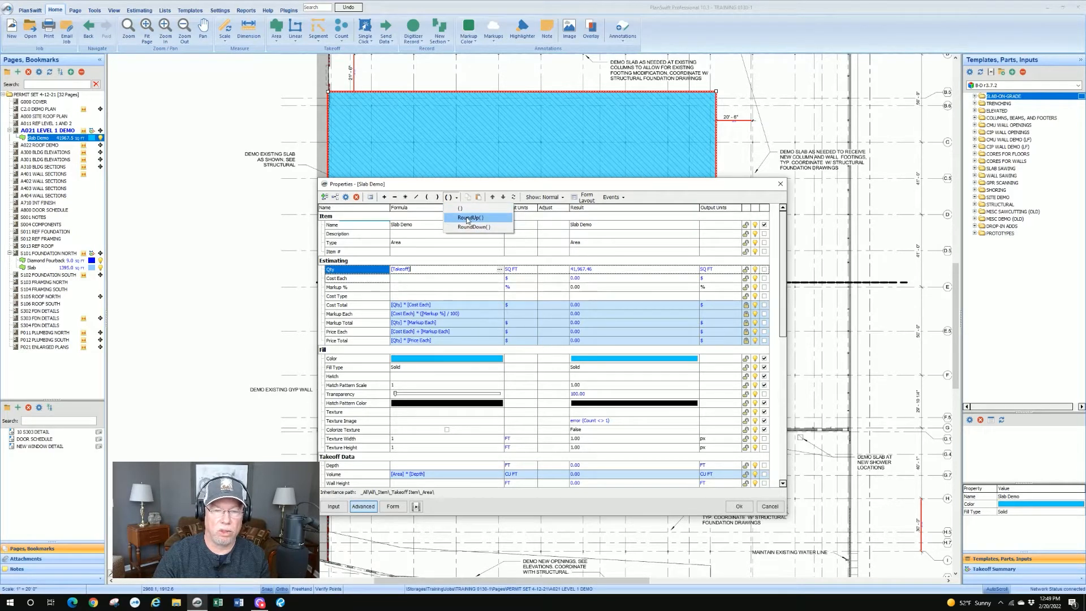
pyautogui.click(469, 218)
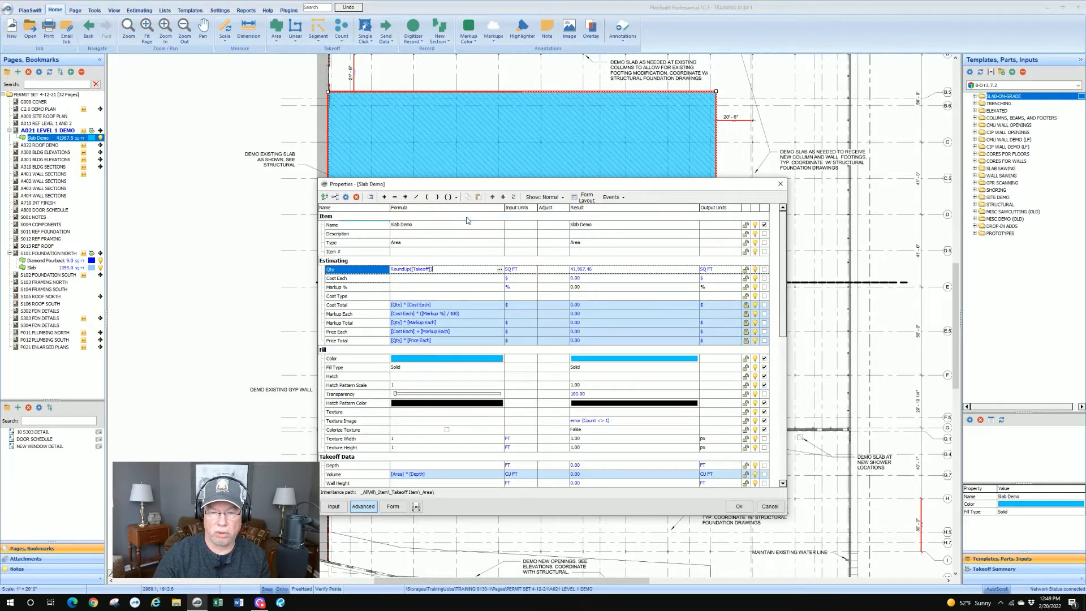
pyautogui.click(552, 269)
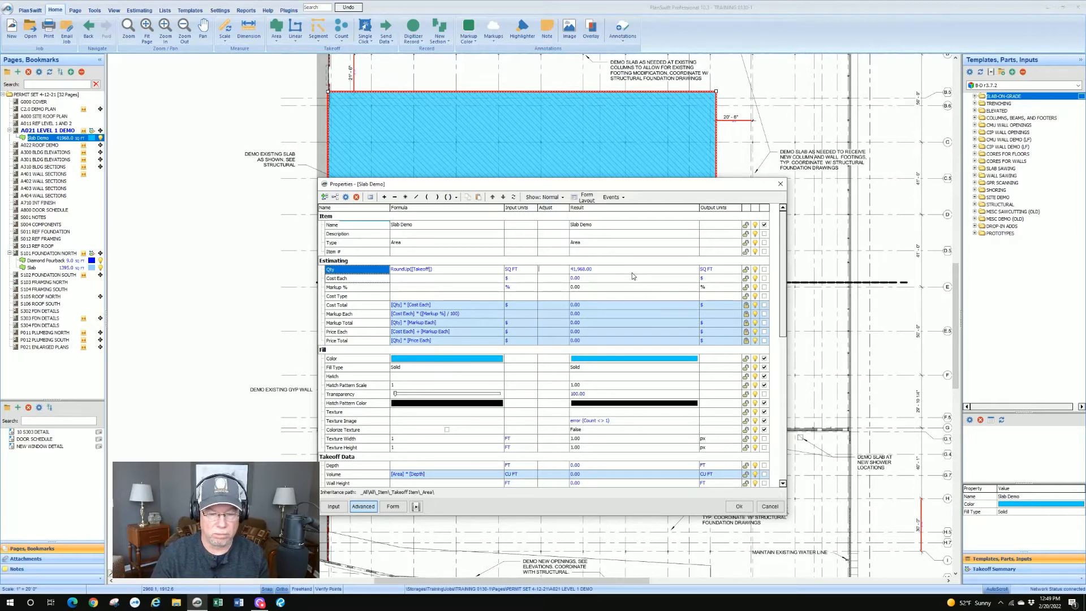
pyautogui.click(739, 507)
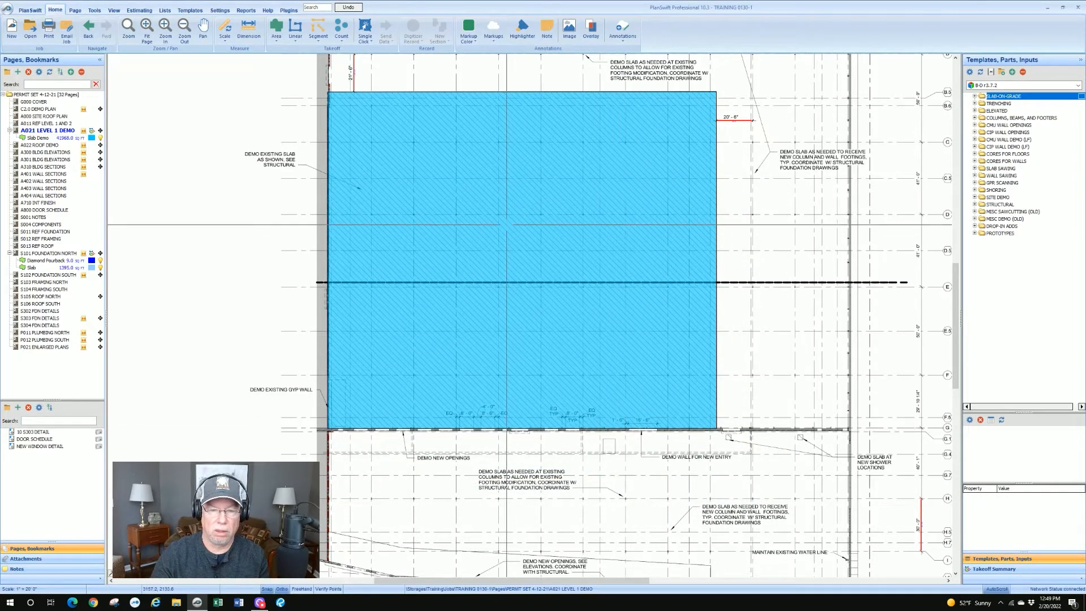
# - Check the Slab Demo quantity in the estimating view under the ATLEST and Default layouts, and return to the A021 plan
pyautogui.moveTo(507, 225)
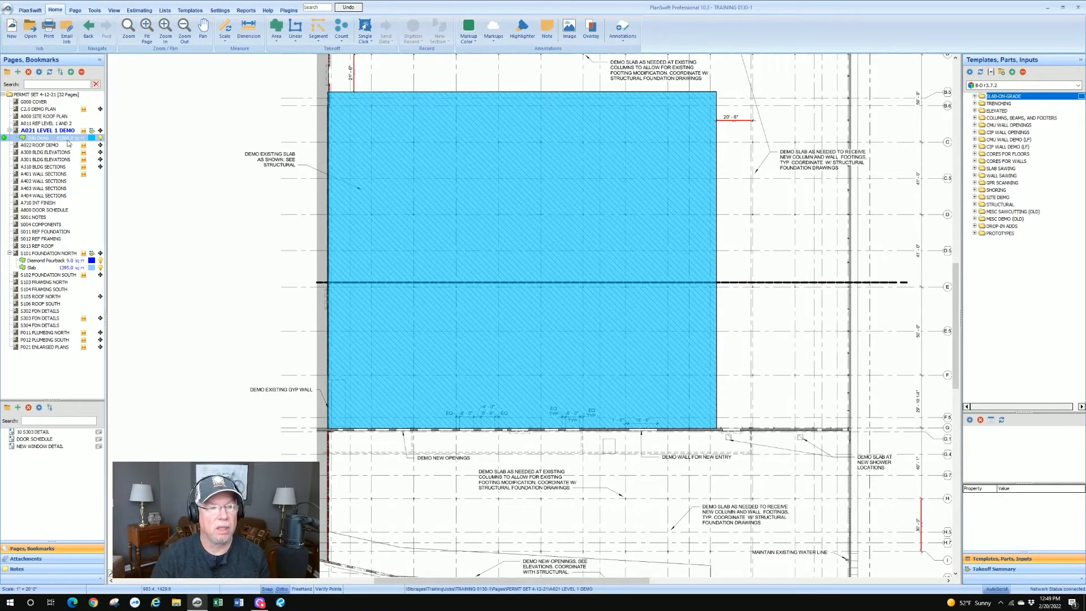
pyautogui.click(143, 12)
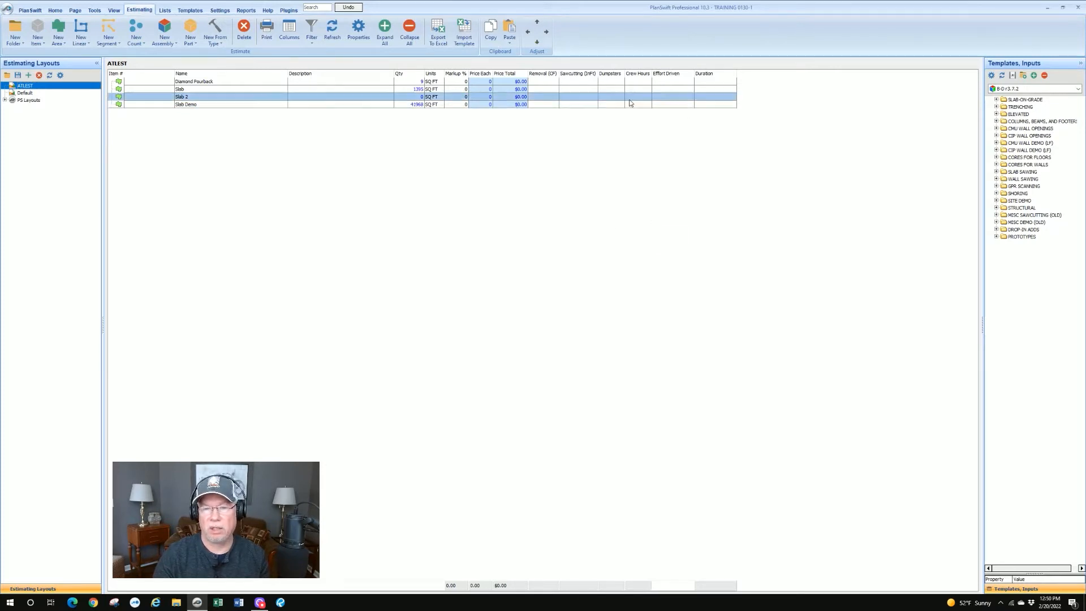
pyautogui.click(34, 93)
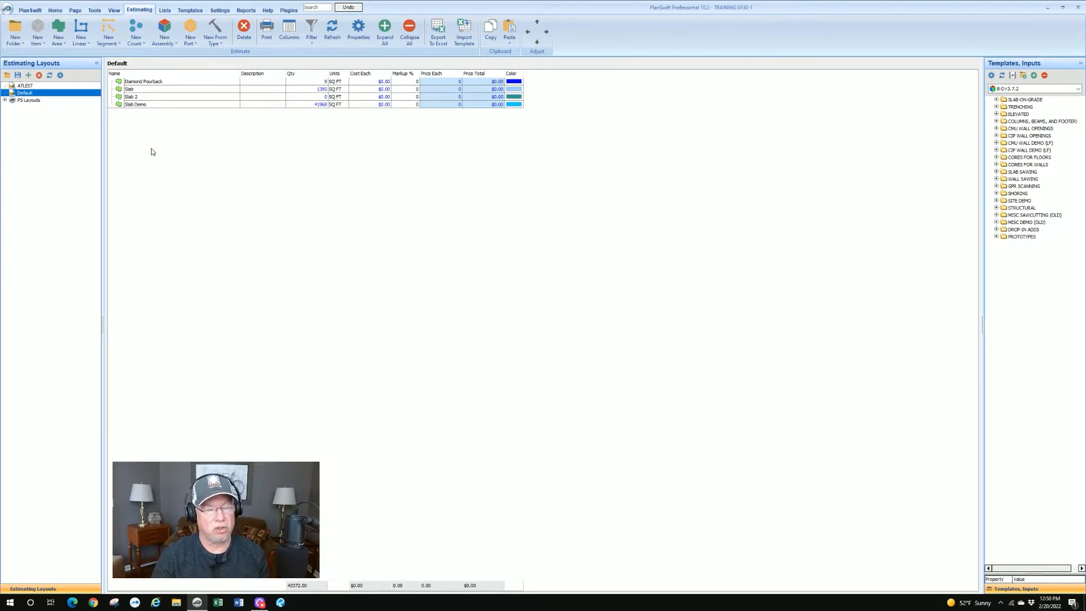
pyautogui.click(58, 11)
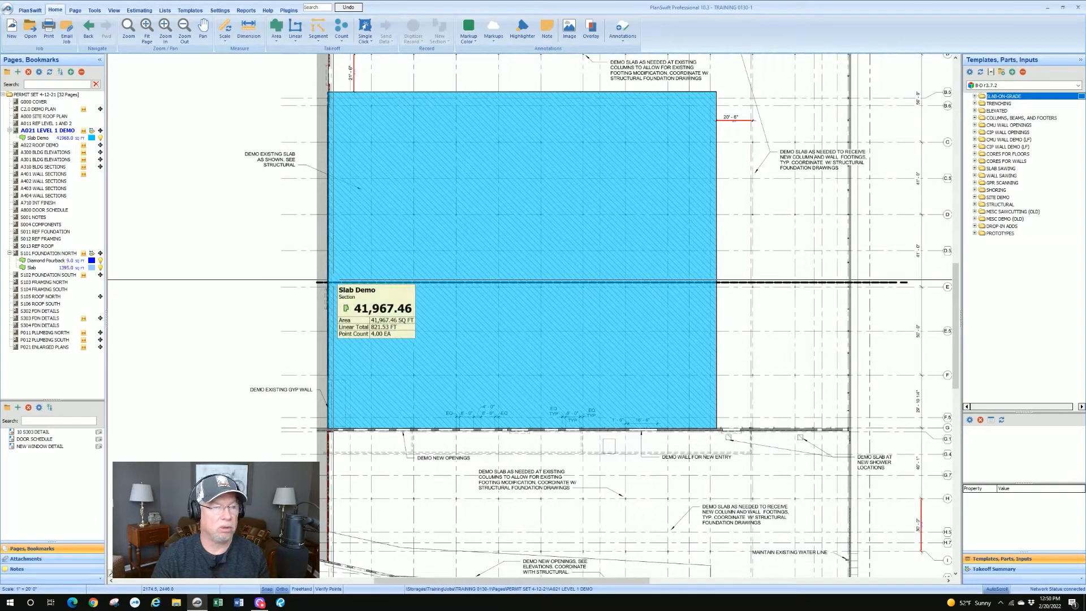
pyautogui.scroll(-1, 254, 252)
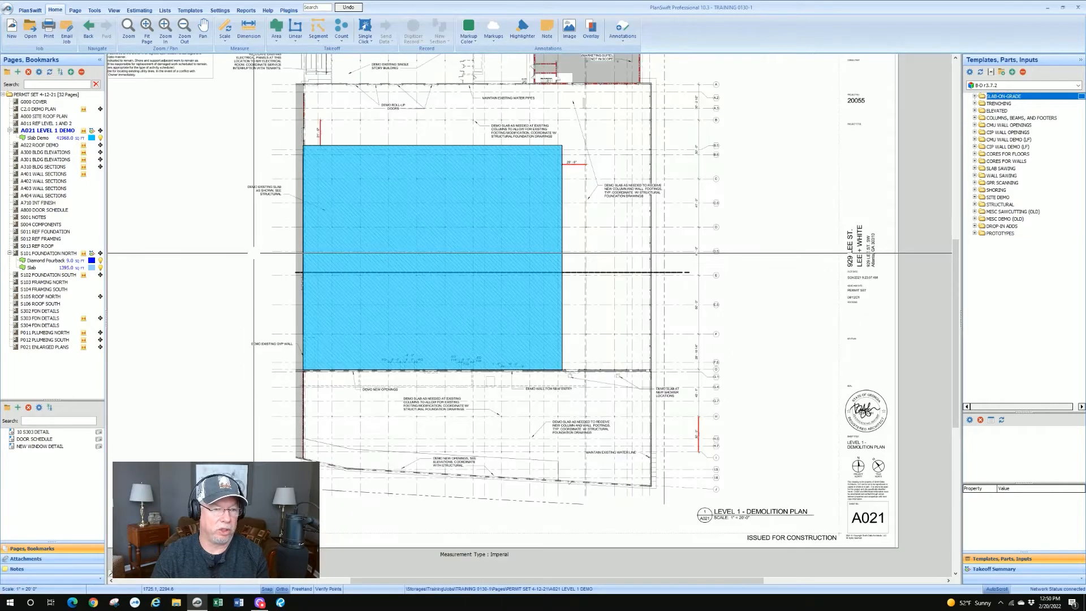
pyautogui.moveTo(222, 259); pyautogui.dragTo(263, 254)
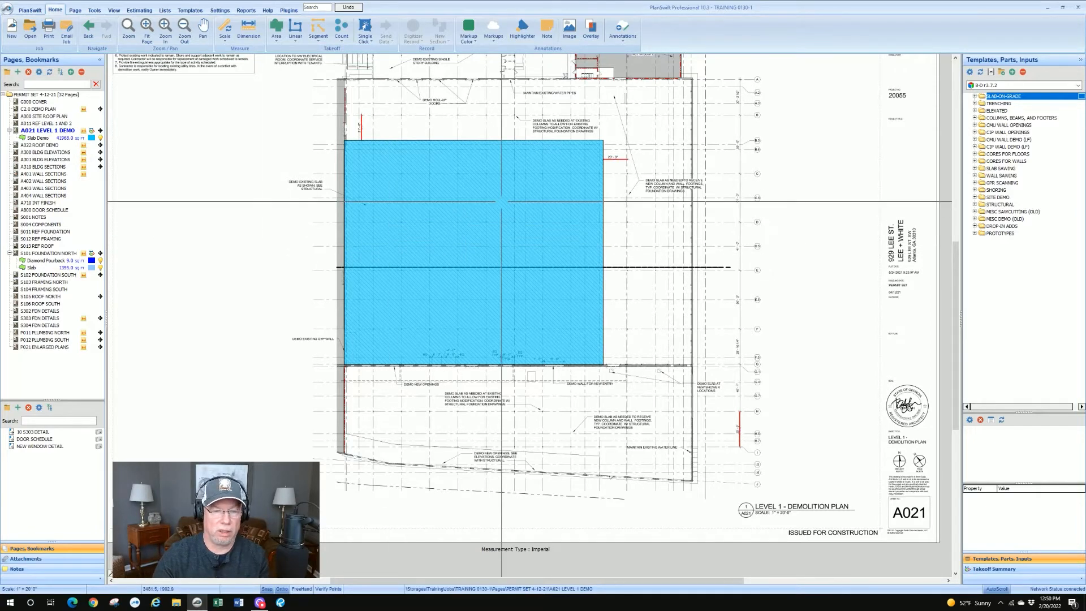
pyautogui.scroll(1, 501, 202)
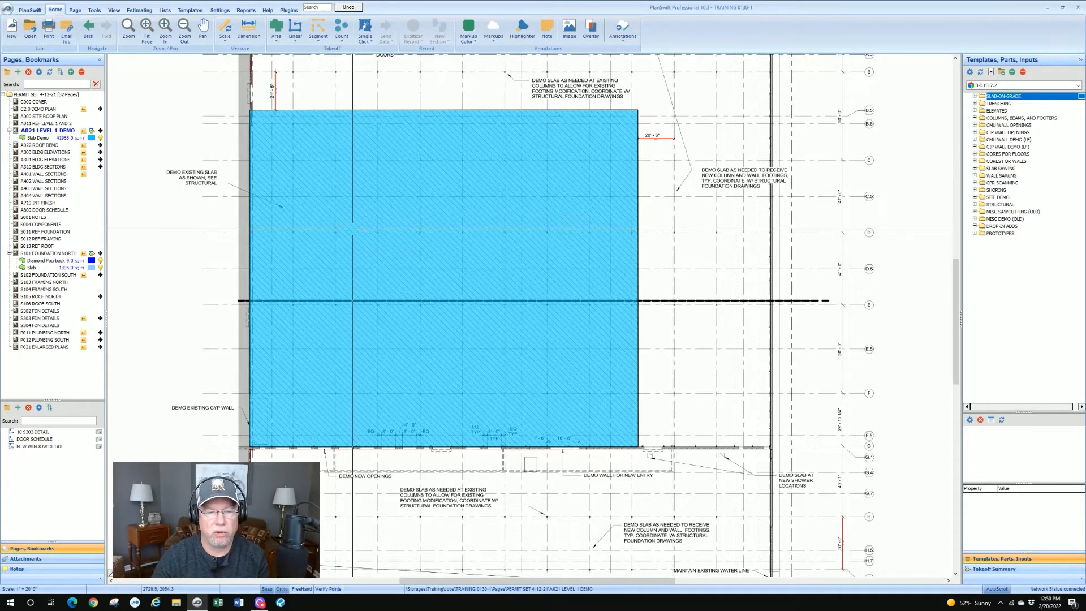
# - Draw a closed 50' by 20' rectangle of dimension lines inside the upper half of the Slab Demo area
pyautogui.moveTo(388, 235)
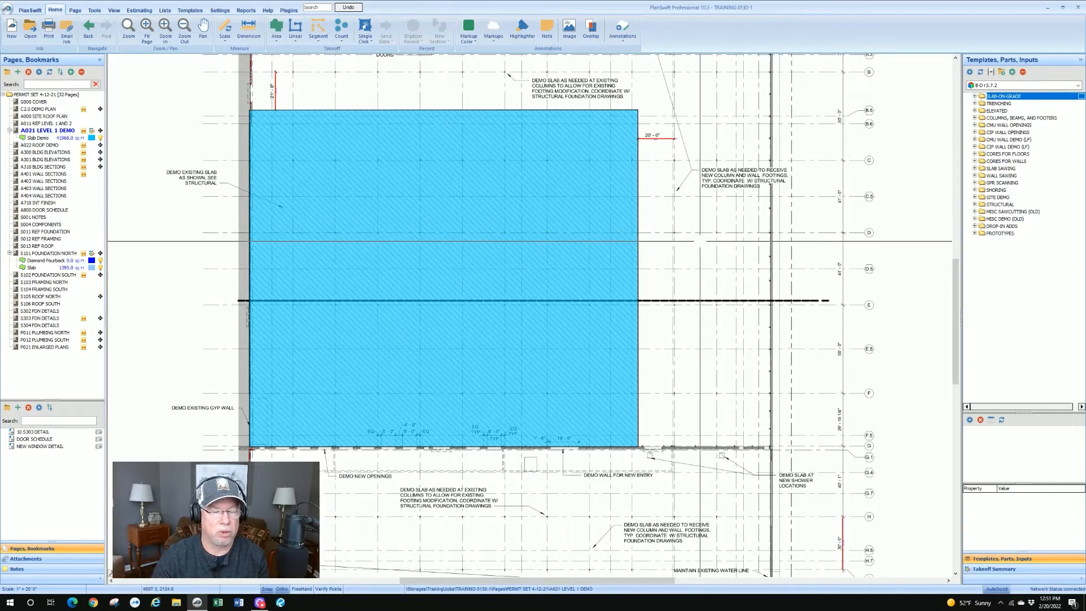
pyautogui.click(250, 25)
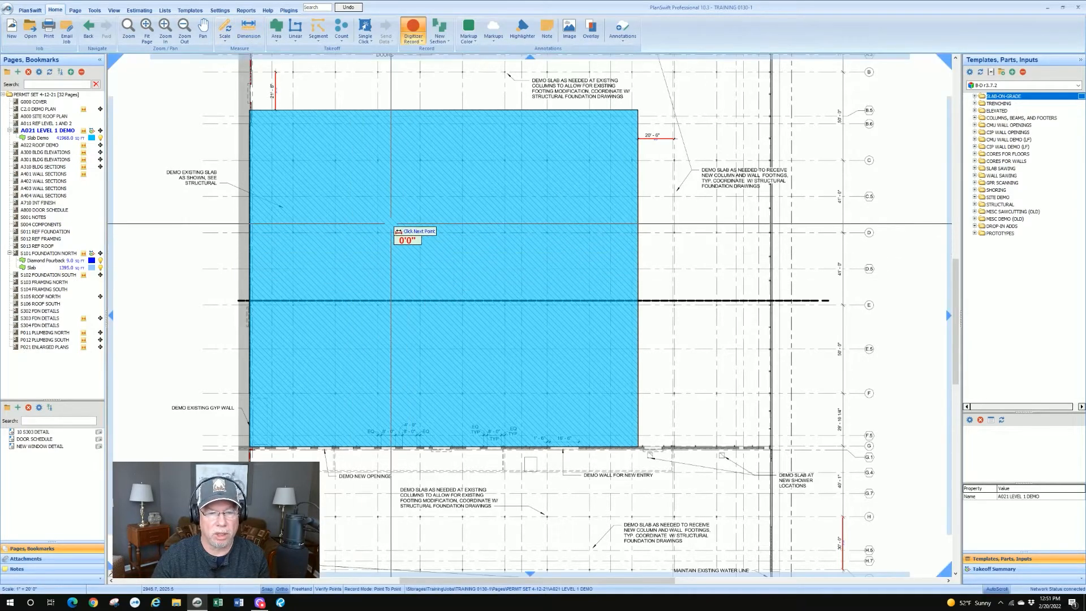
pyautogui.click(390, 224)
pyautogui.write('50')
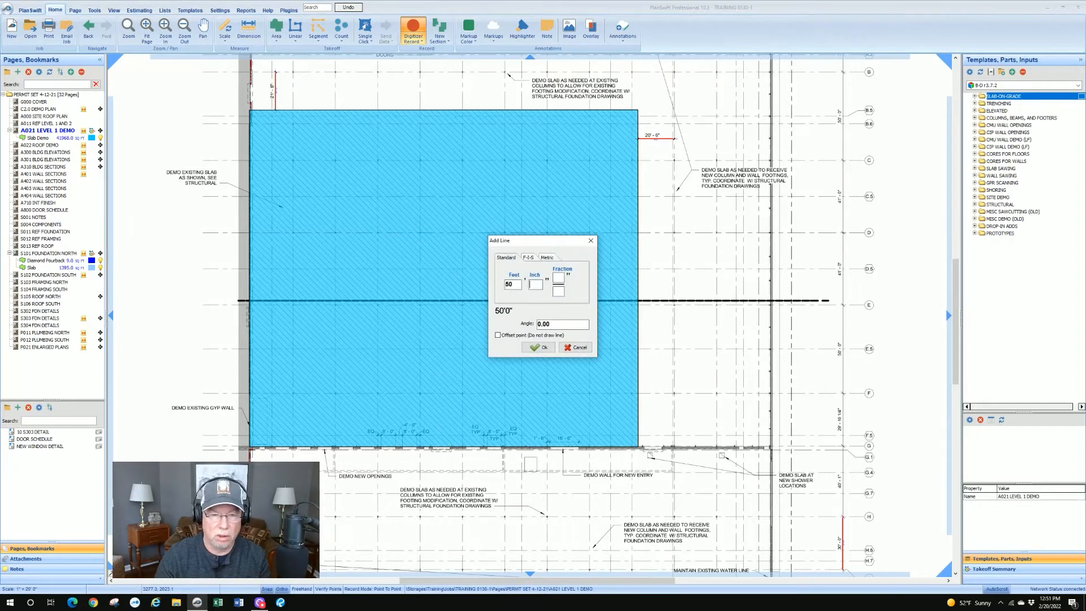
pyautogui.press('Return')
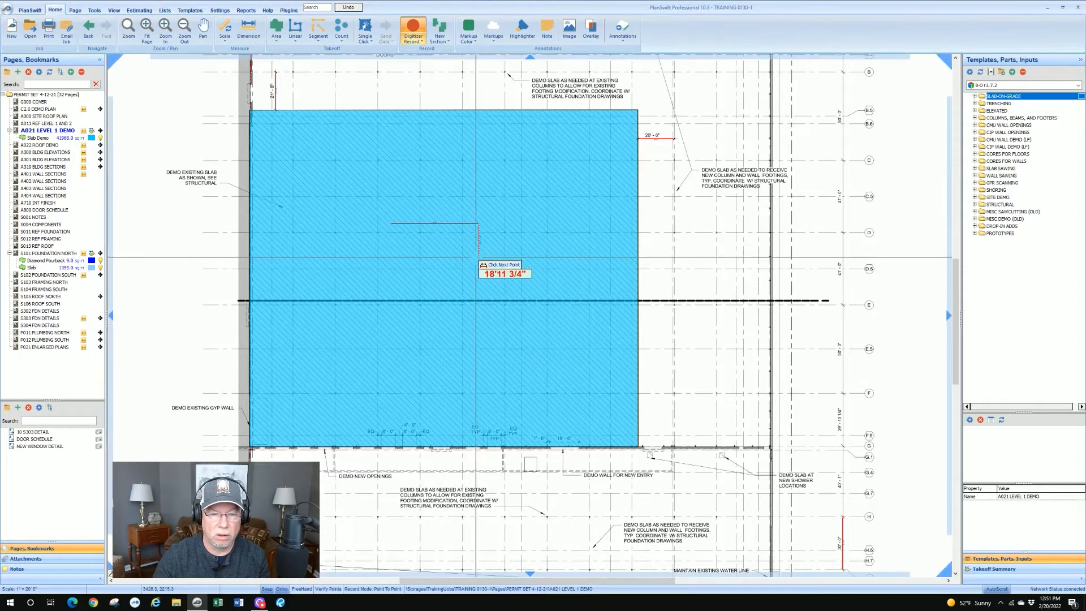
pyautogui.write('20')
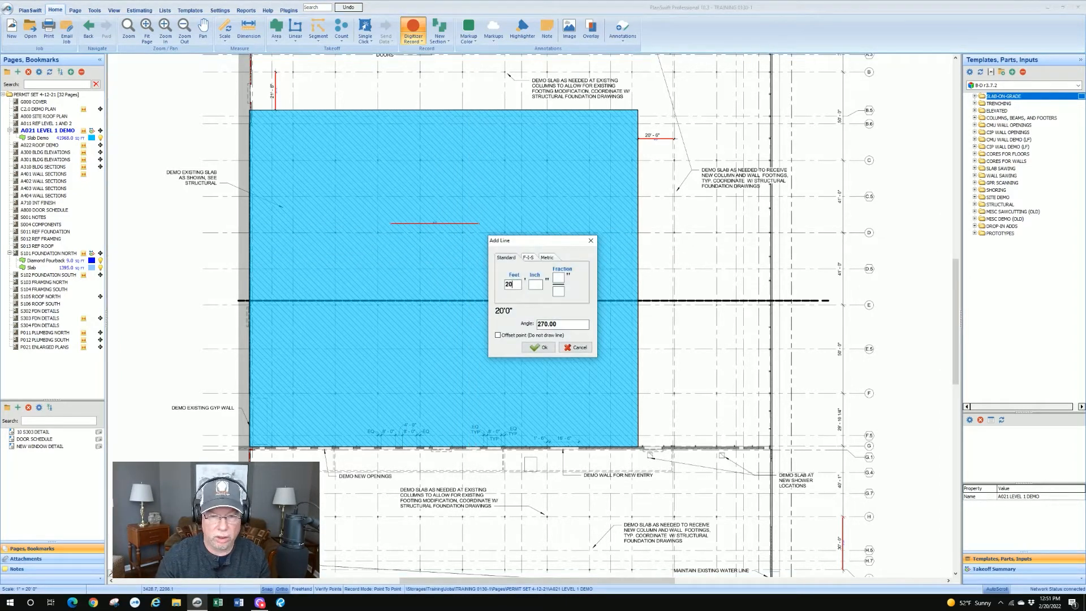
pyautogui.press('Return')
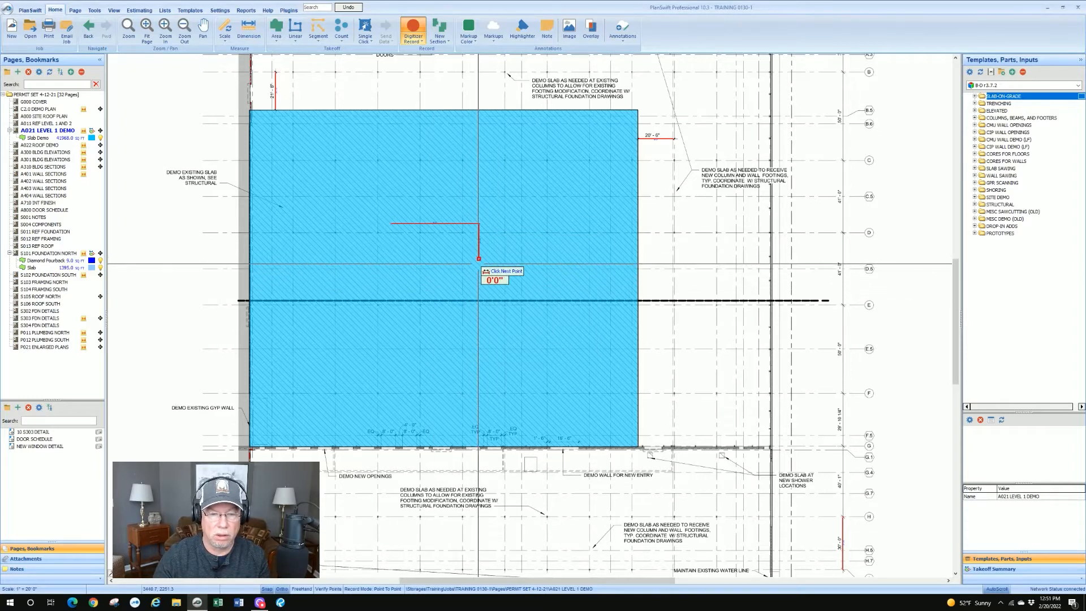
pyautogui.write('50')
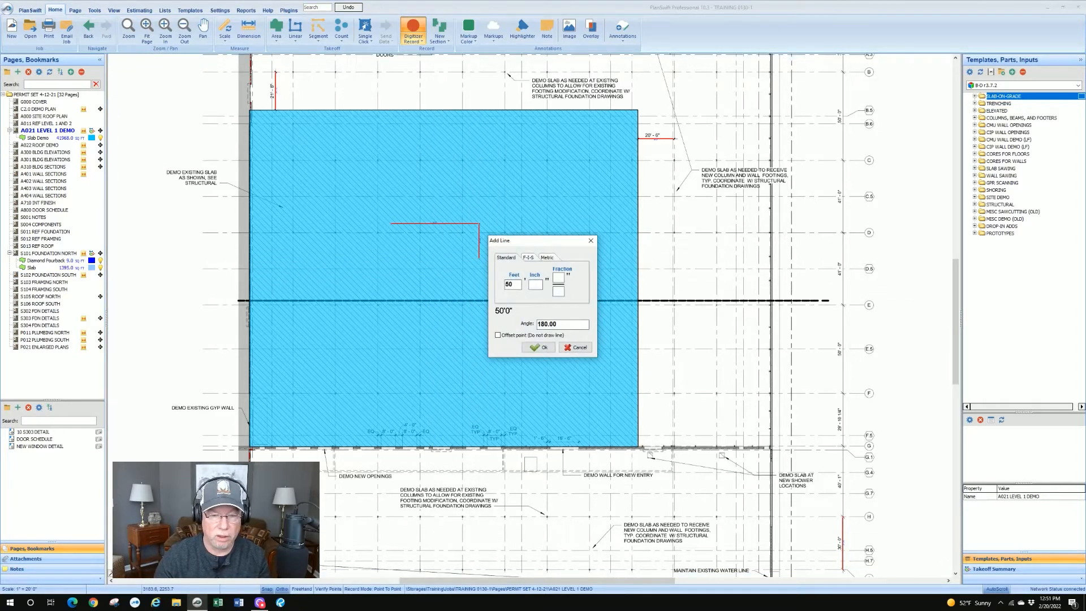
pyautogui.press('Return')
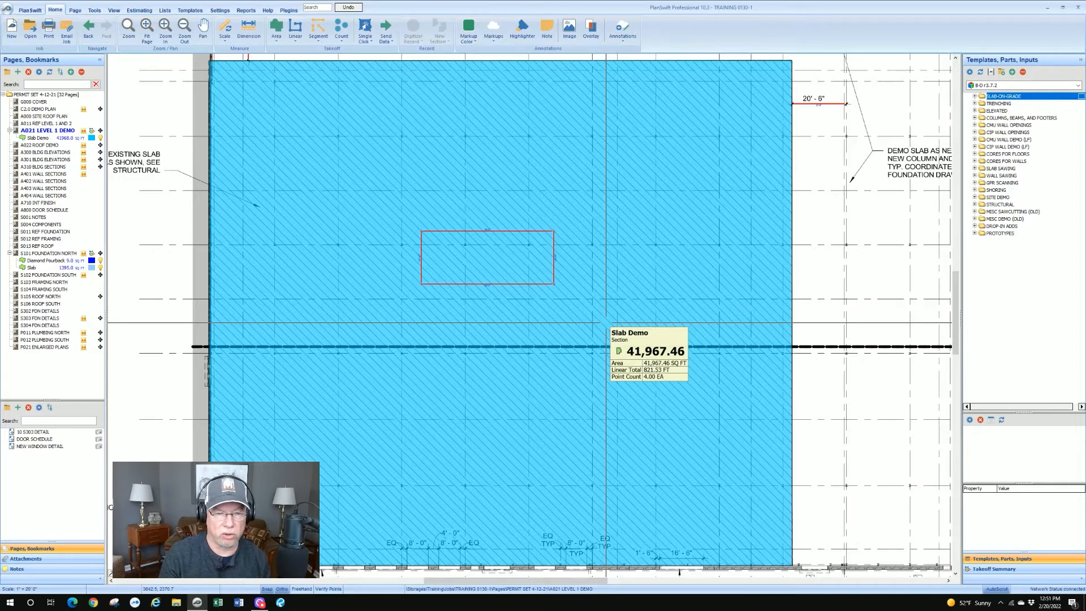
# - Start a point-to-point subtraction from the Slab Demo section, placing its first point on the dimensioned rectangle's upper-left corner
pyautogui.scroll(-1, 865, 230)
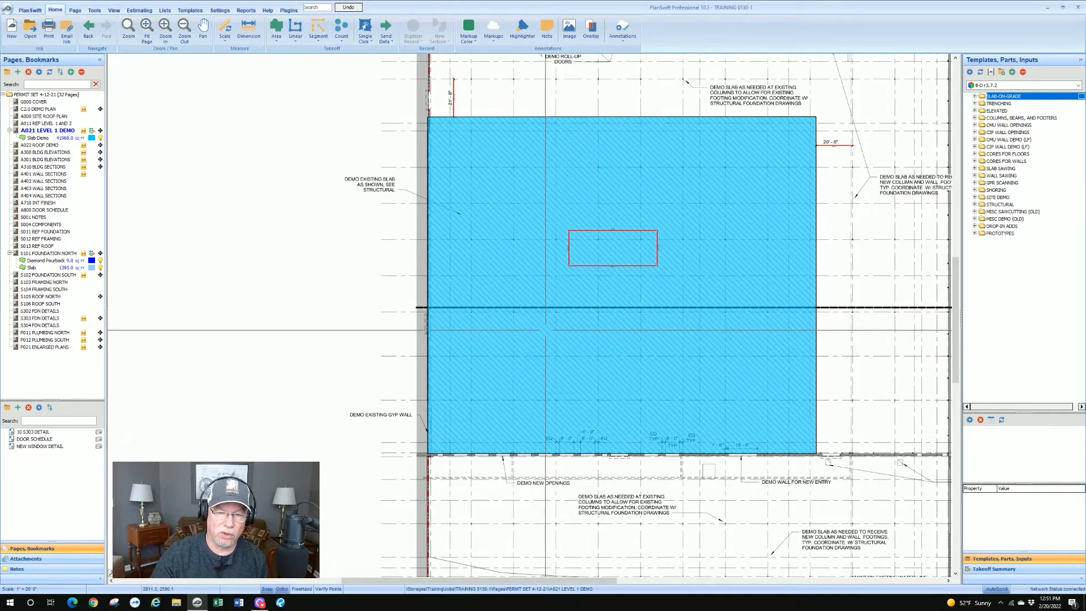
pyautogui.moveTo(594, 264)
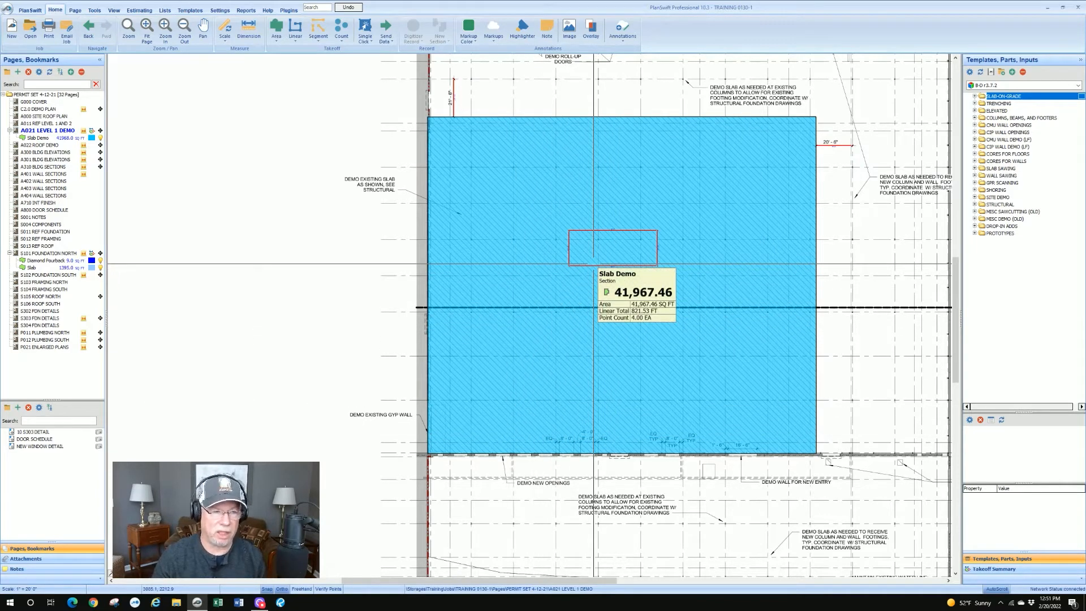
pyautogui.moveTo(896, 307); pyautogui.dragTo(840, 312)
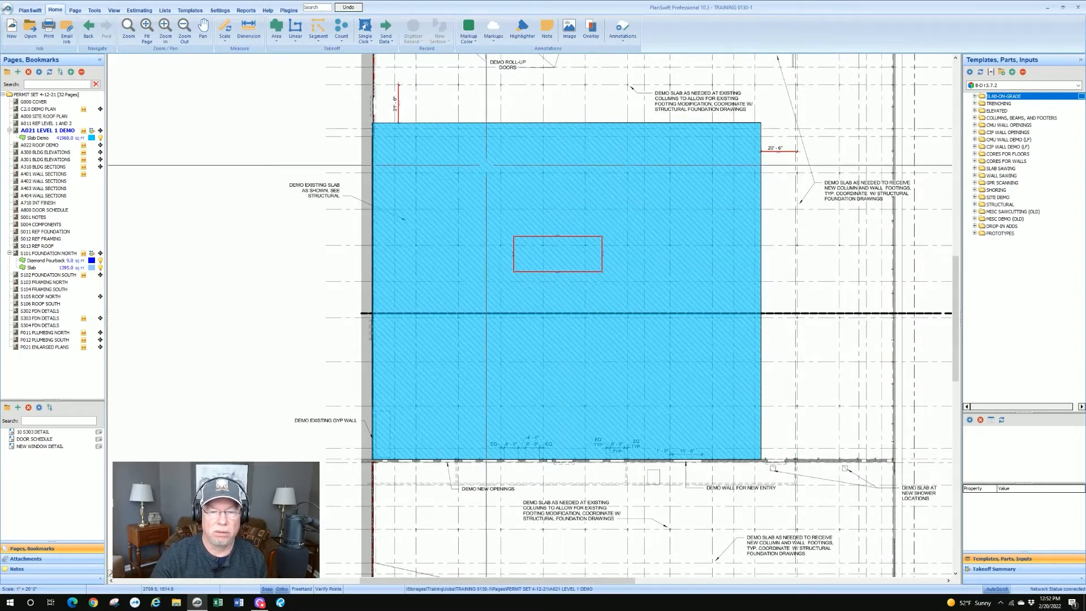
pyautogui.click(486, 170)
pyautogui.moveTo(486, 197)
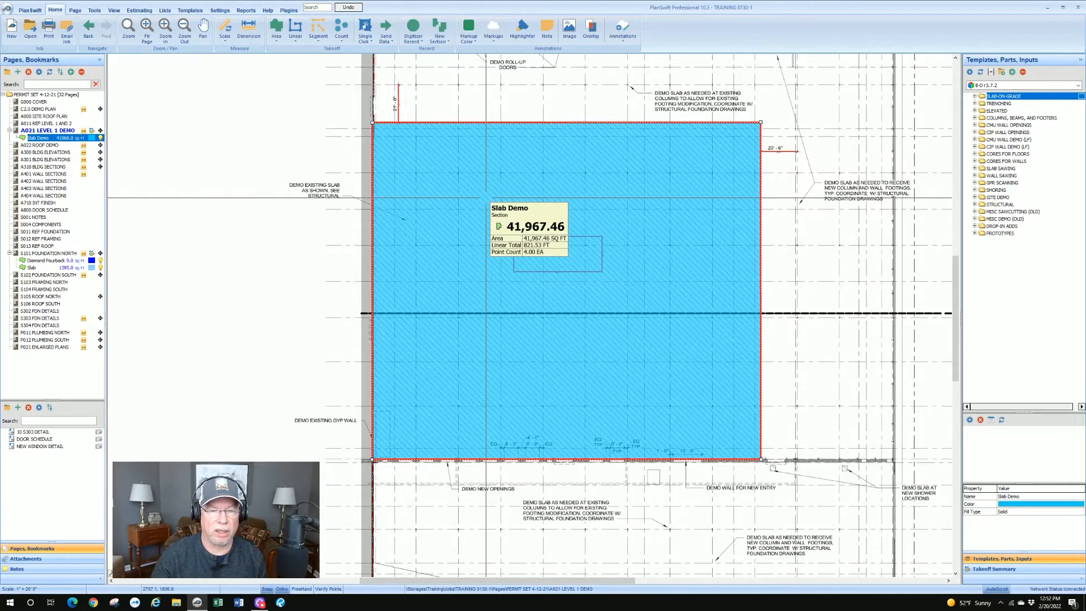
pyautogui.rightClick(493, 187)
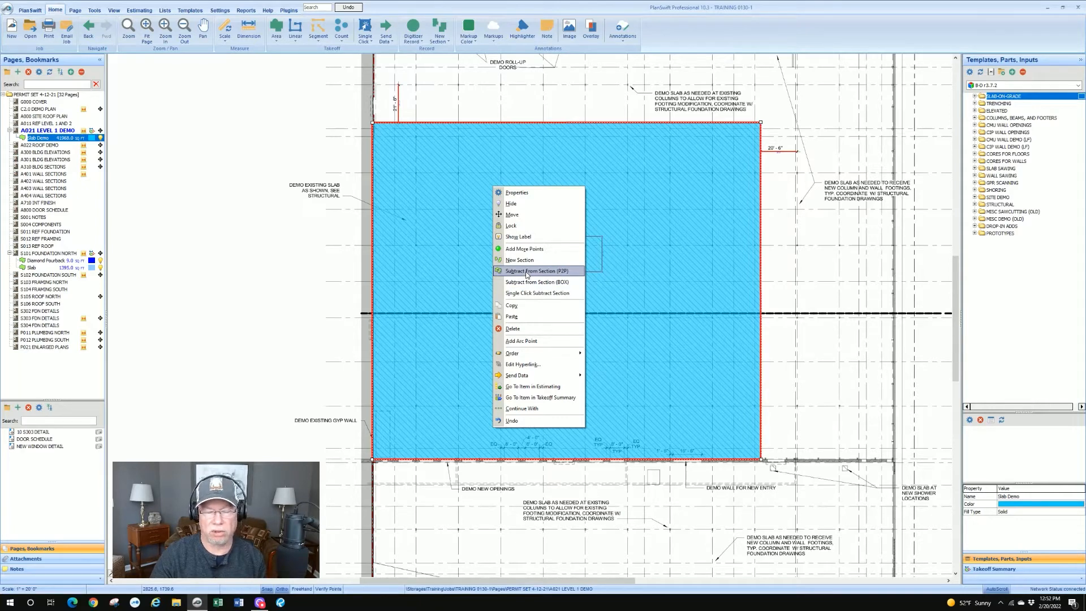
pyautogui.click(526, 274)
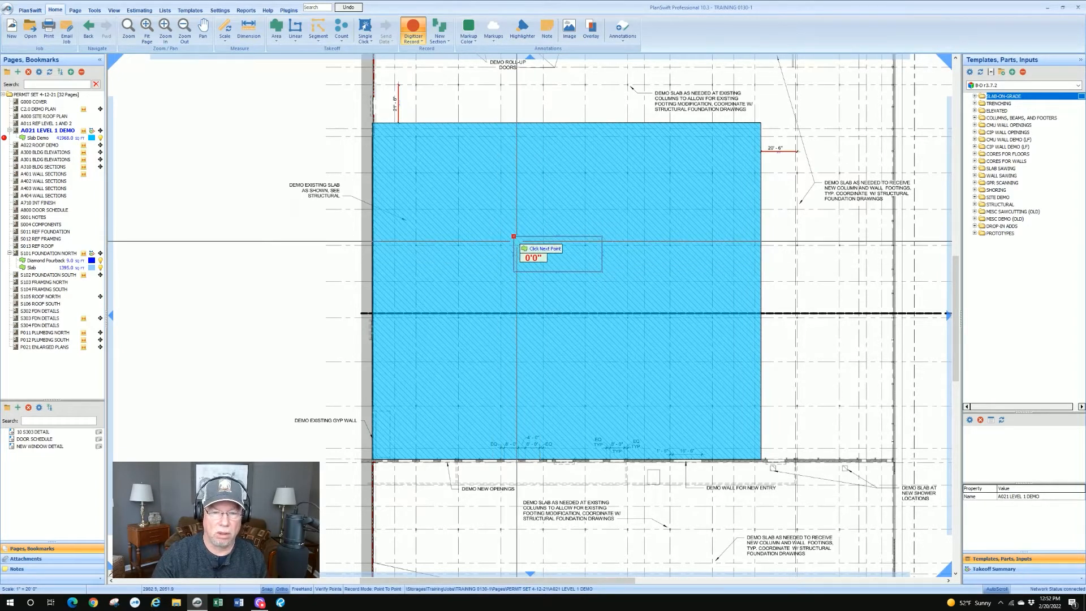
pyautogui.scroll(3, 517, 241)
pyautogui.scroll(-1, 519, 236)
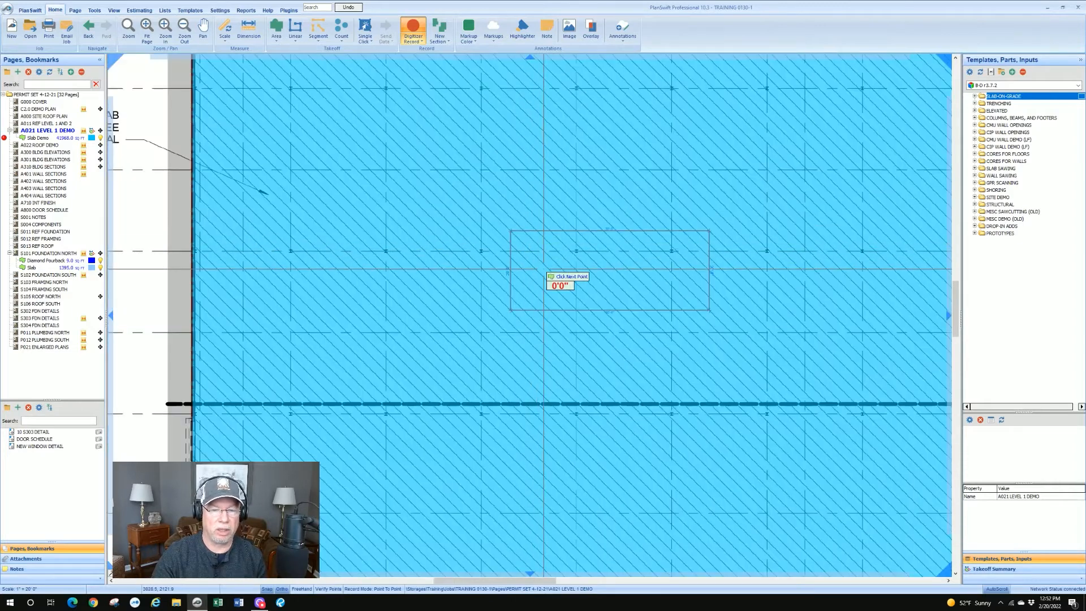
pyautogui.scroll(2, 519, 235)
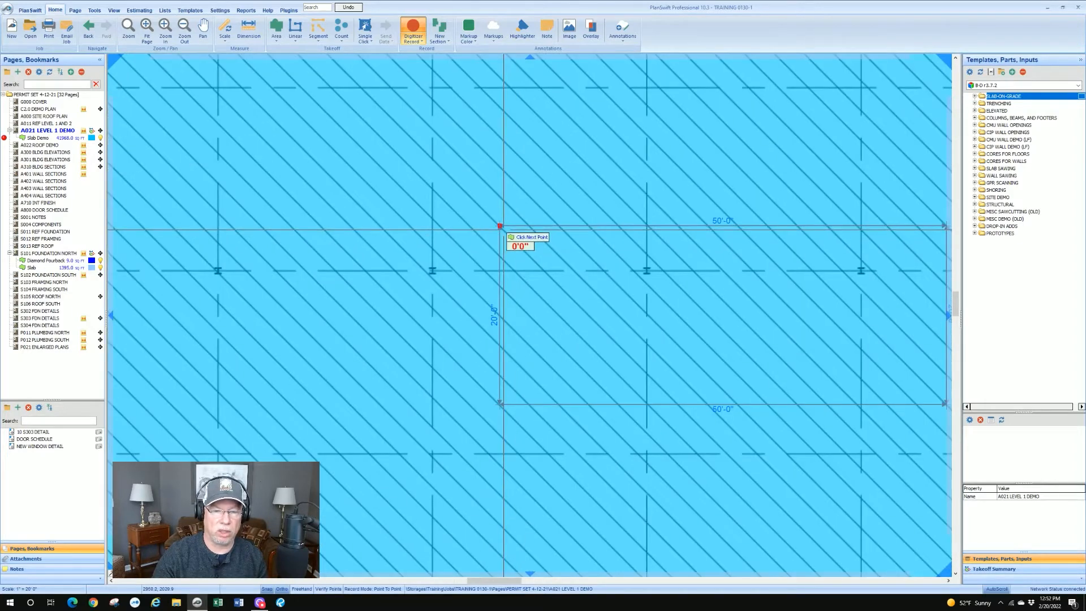
pyautogui.scroll(-2, 504, 229)
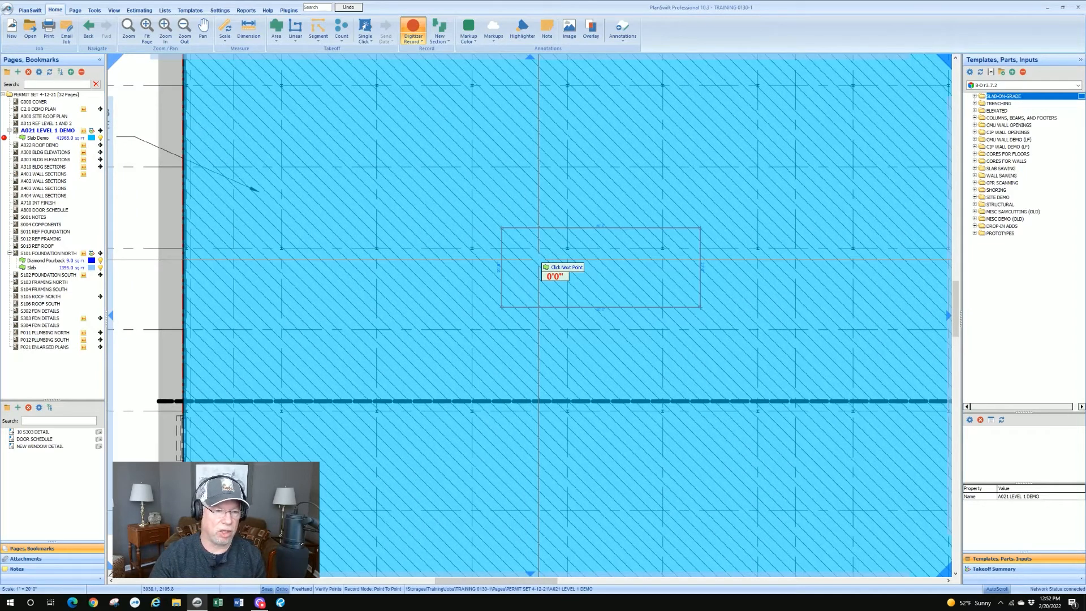
pyautogui.scroll(3, 537, 252)
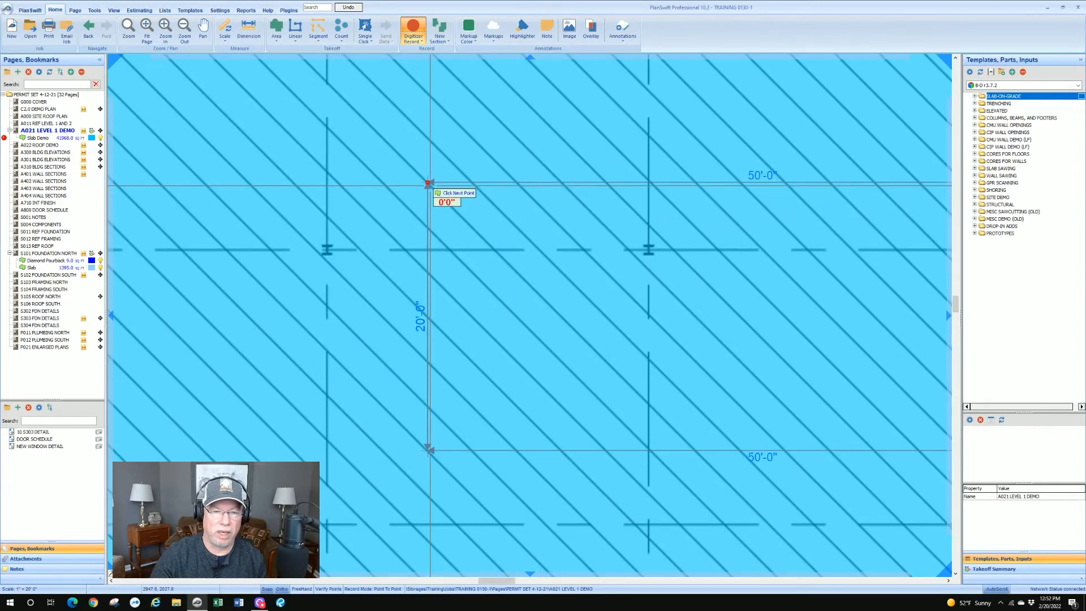
pyautogui.scroll(-3, 428, 187)
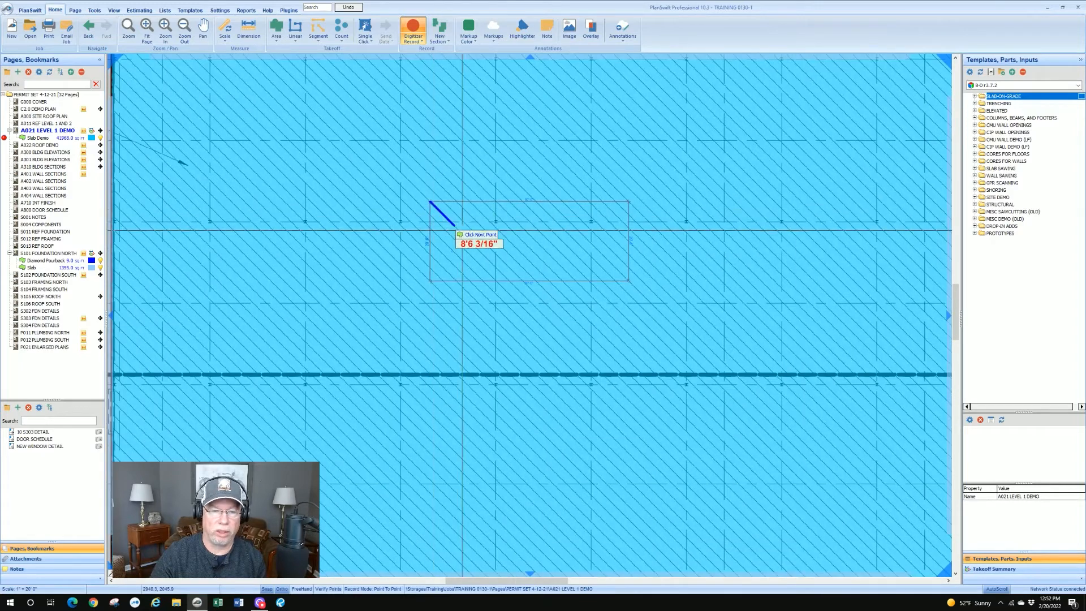
# - Complete the Slab Demo cutout through the rectangle's upper-right, lower-right and lower-left corners, and finish recording
pyautogui.click(629, 201)
pyautogui.click(628, 280)
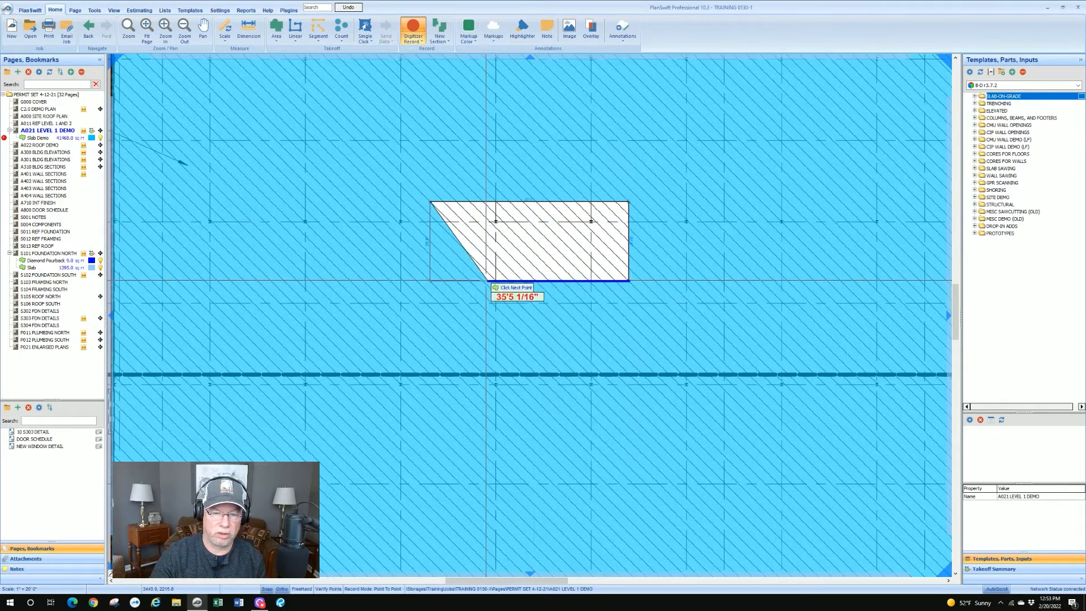
pyautogui.click(431, 280)
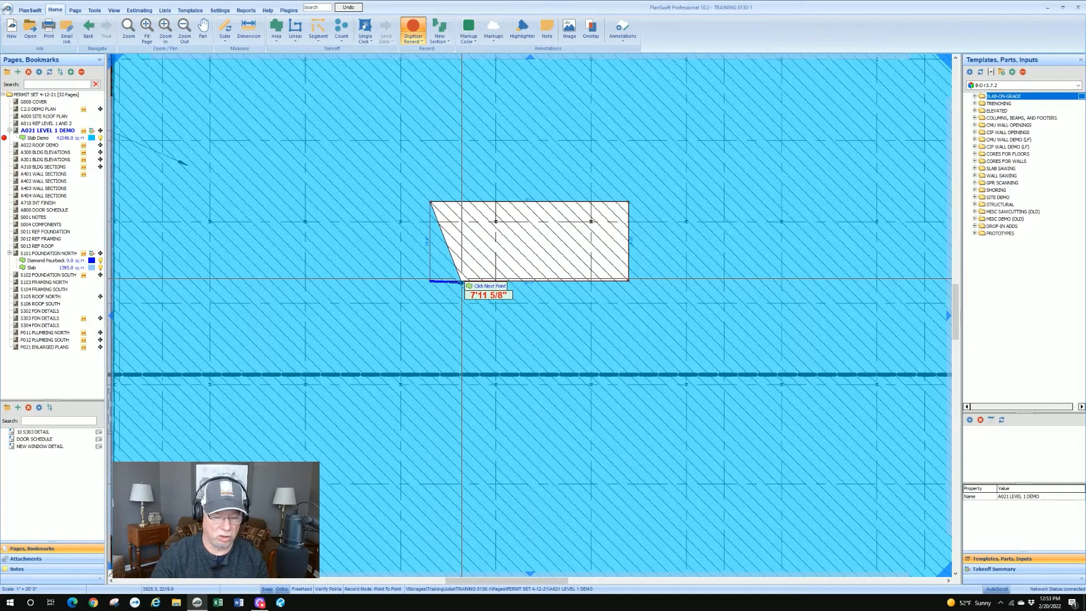
pyautogui.press('Escape')
pyautogui.scroll(-3, 498, 239)
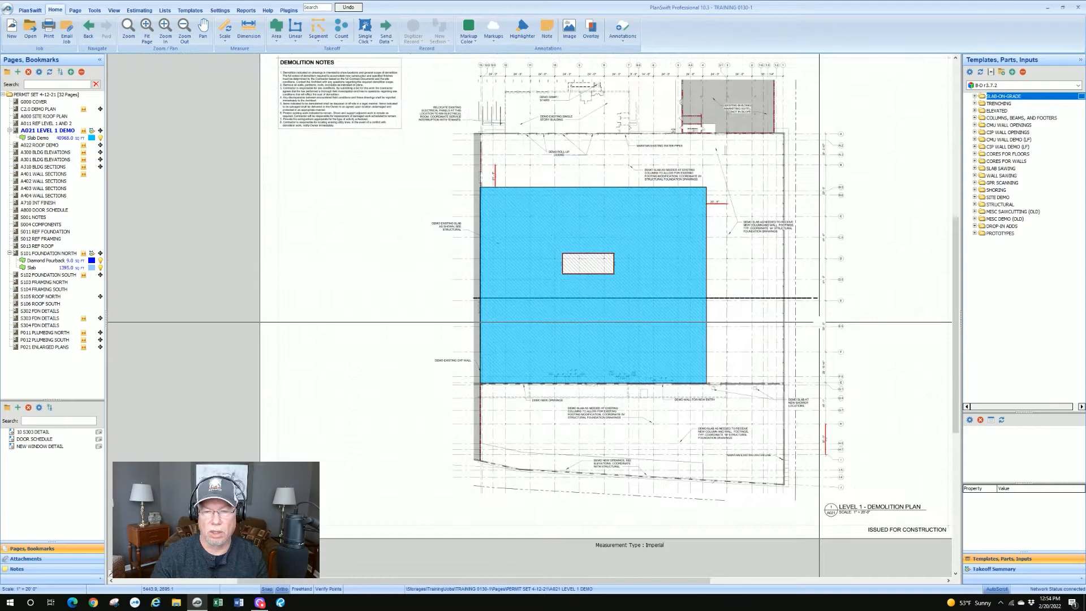
pyautogui.moveTo(818, 321); pyautogui.dragTo(754, 330)
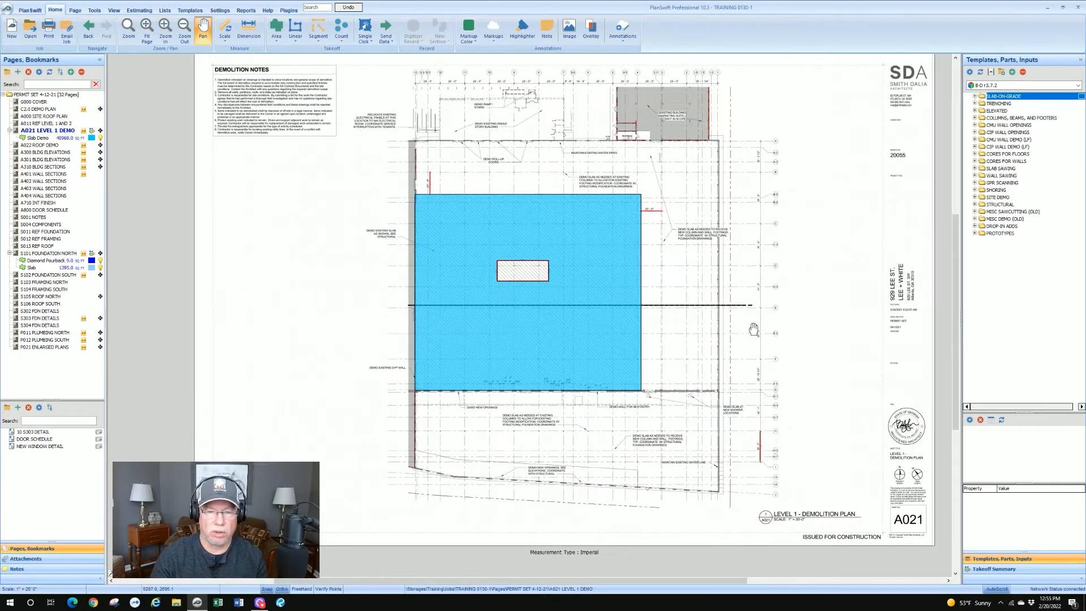
pyautogui.press('Escape')
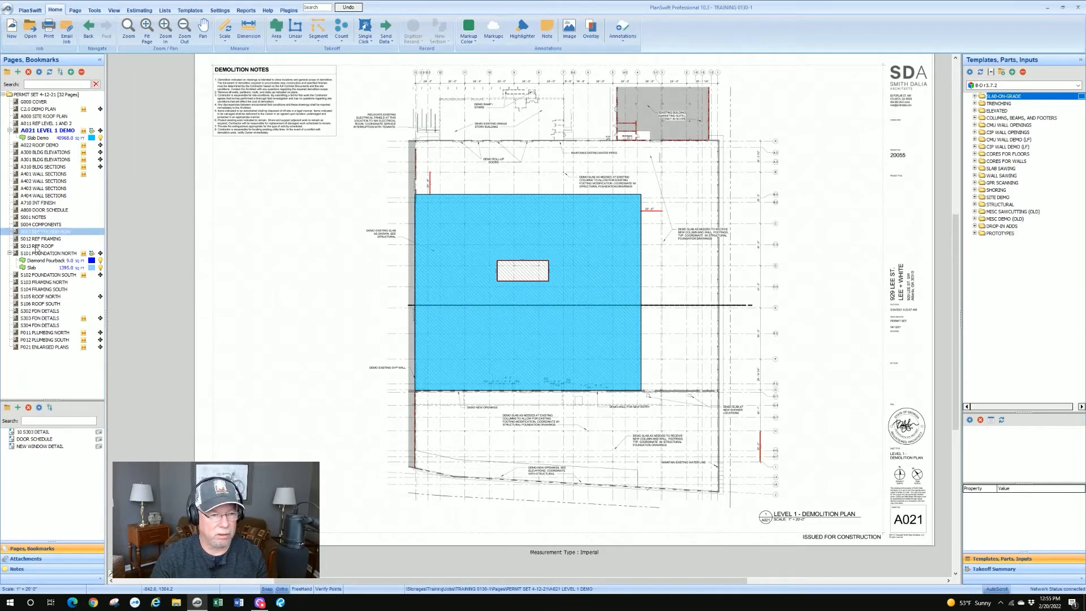
# - Switch to the C2.0 Demo Plan page and create an area takeoff named Pavement Demo
pyautogui.click(52, 111)
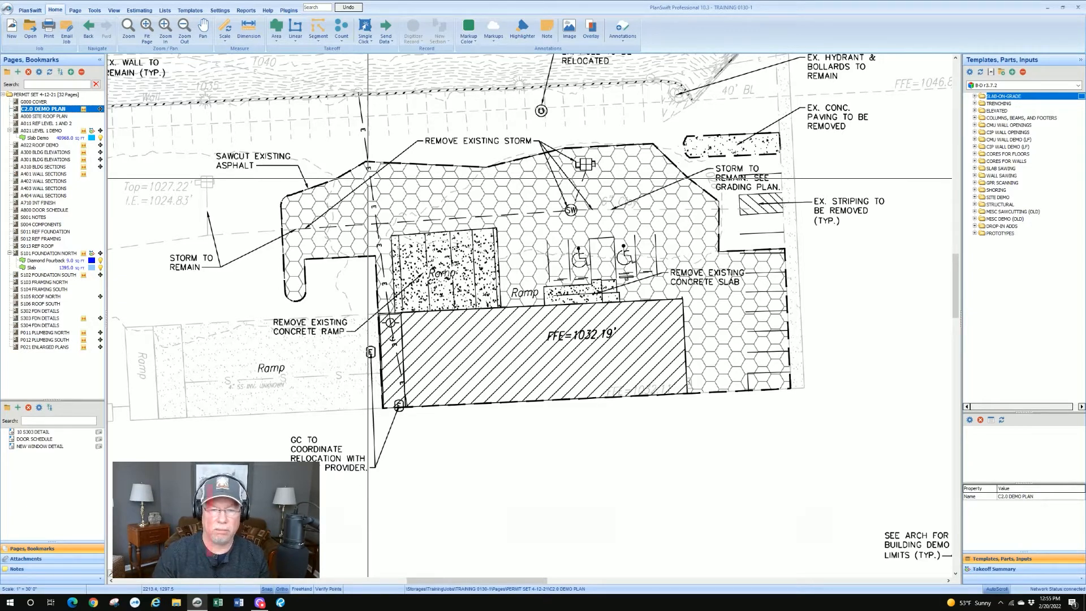
pyautogui.click(278, 28)
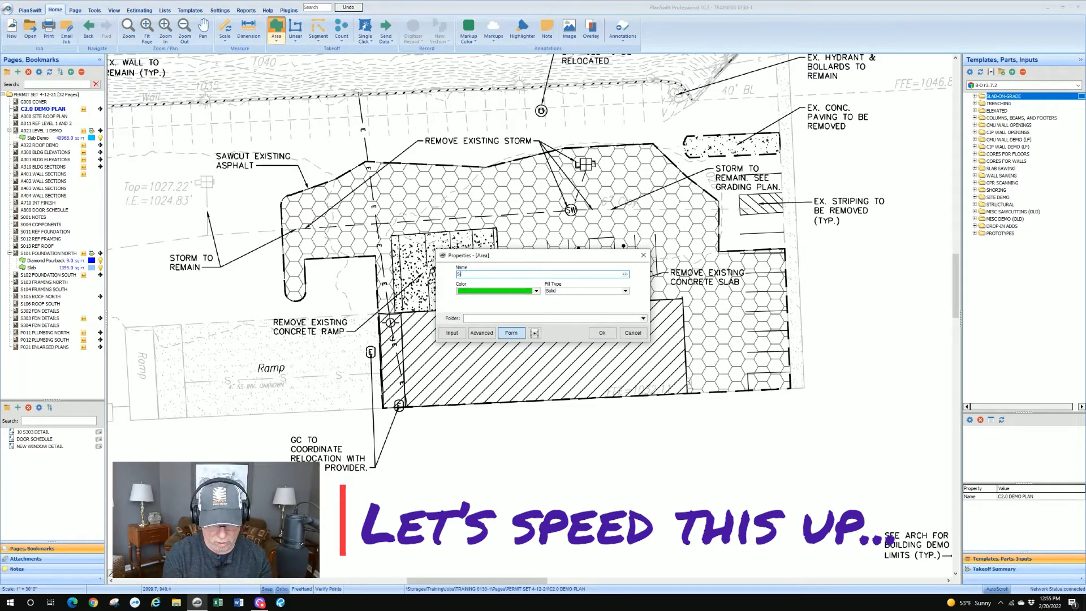
pyautogui.write('Site De')
pyautogui.press('BackSpace')
pyautogui.press('BackSpace')
pyautogui.press('BackSpace')
pyautogui.press('BackSpace')
pyautogui.press('BackSpace')
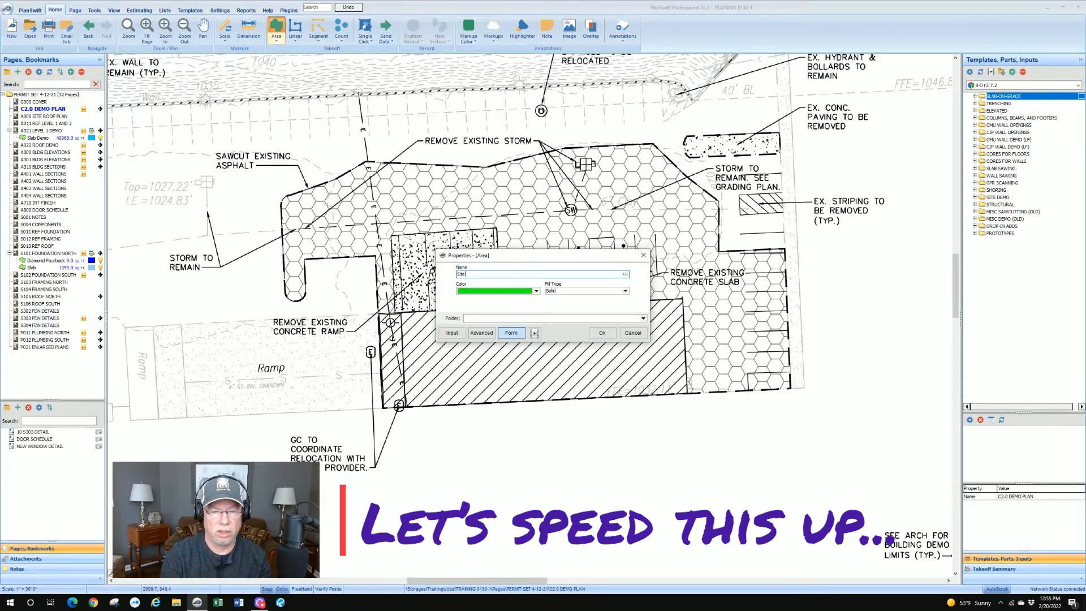
pyautogui.press('BackSpace')
pyautogui.press('BackSpace')
pyautogui.write('Pavem')
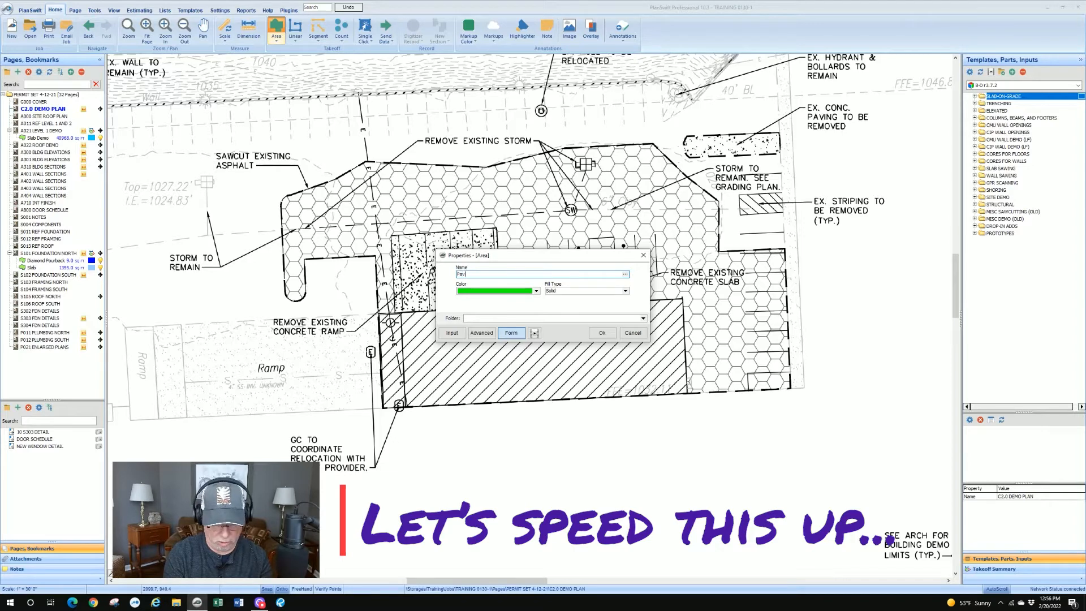
pyautogui.write('ent Demo')
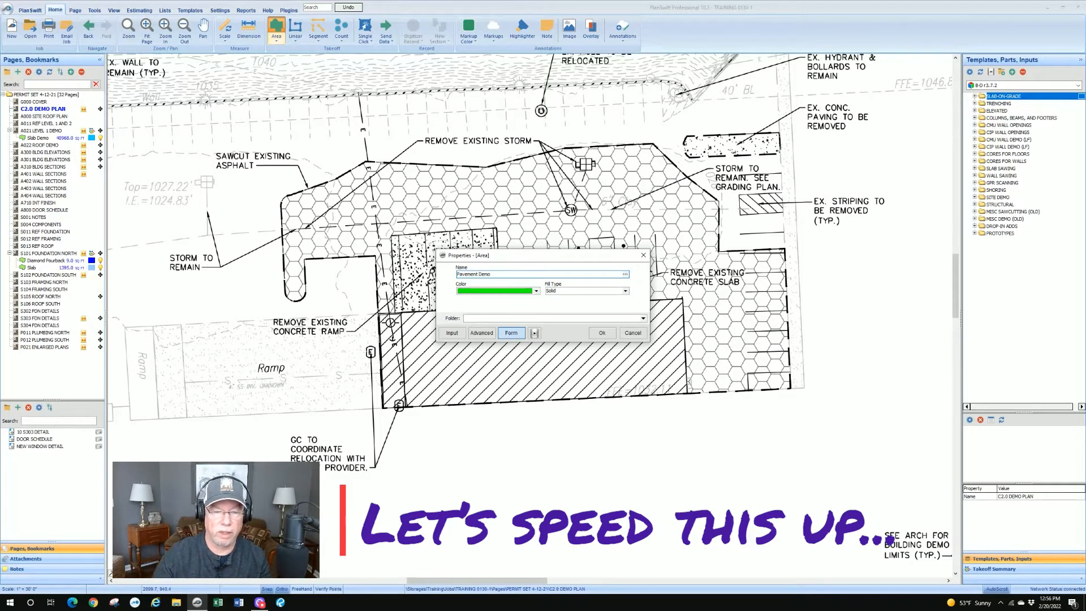
pyautogui.click(602, 333)
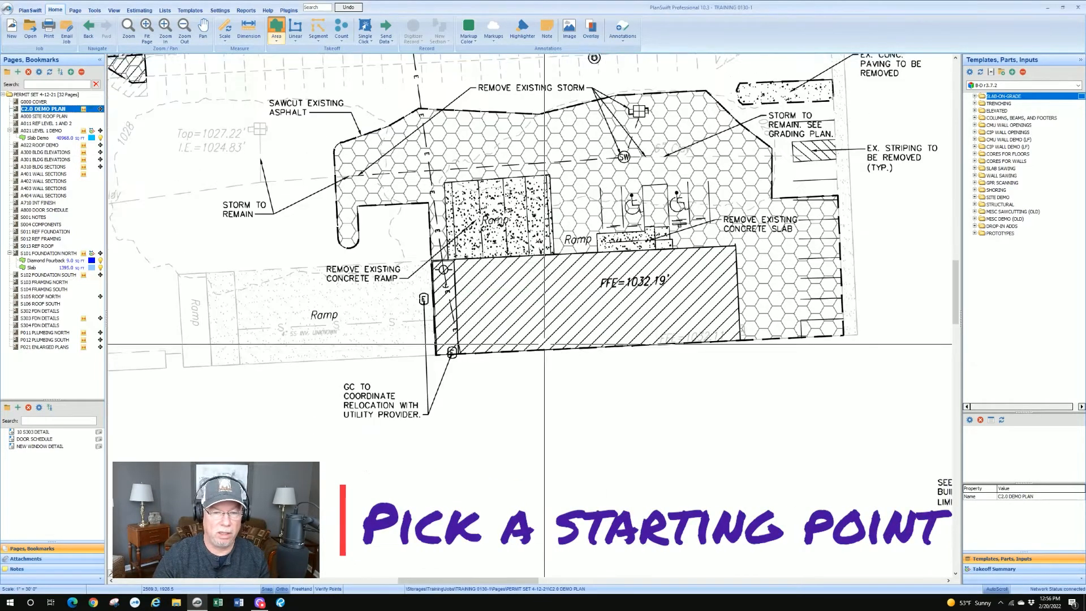
# - Start the Pavement Demo outline at the upper-left sawcut peak beside the E line and place points along the upper asphalt boundary
pyautogui.scroll(2, 419, 102)
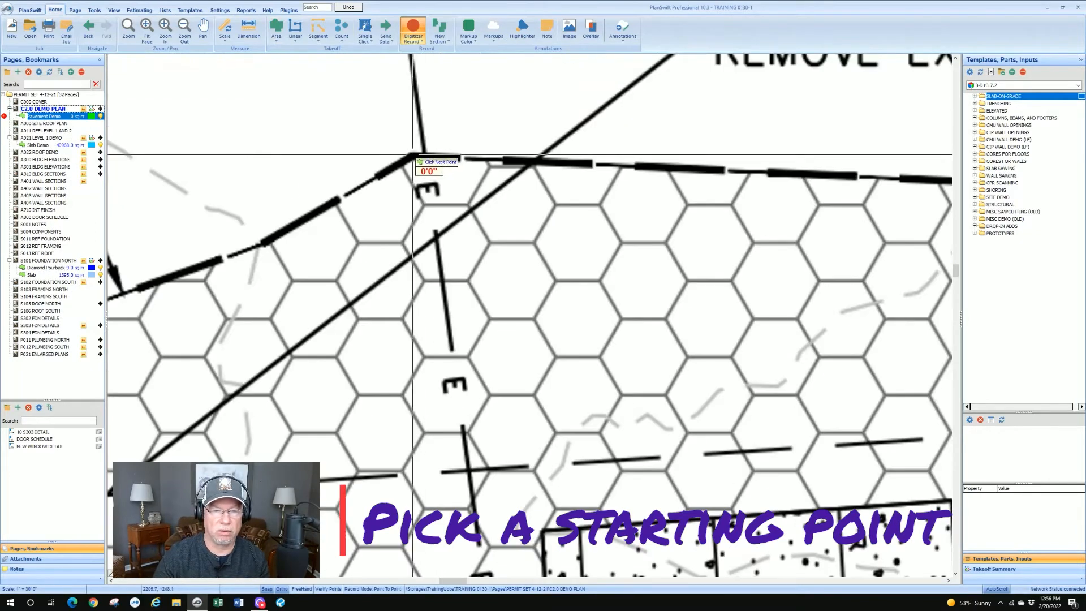
pyautogui.scroll(-2, 417, 161)
pyautogui.scroll(2, 417, 161)
pyautogui.click(469, 150)
pyautogui.moveTo(638, 119); pyautogui.dragTo(387, 261)
pyautogui.click(475, 229)
pyautogui.click(775, 214)
# - Continue the Pavement Demo outline with an arc down the diagonal sawcut edge beside the STORM TO REMAIN note, reaching the straight edge below
pyautogui.moveTo(801, 284); pyautogui.dragTo(449, 234)
pyautogui.scroll(1, 449, 234)
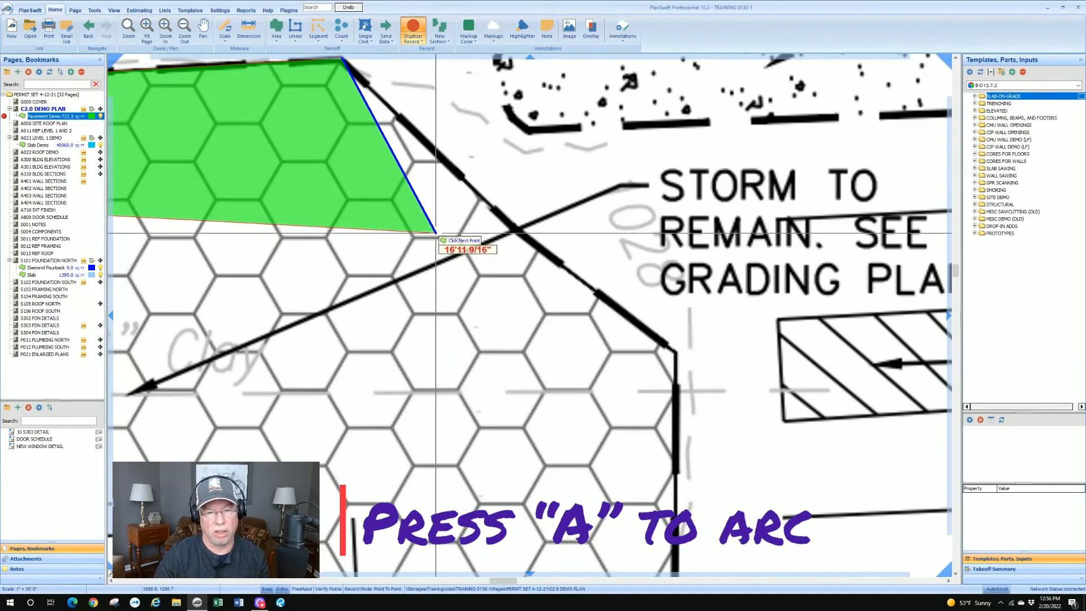
pyautogui.press('a')
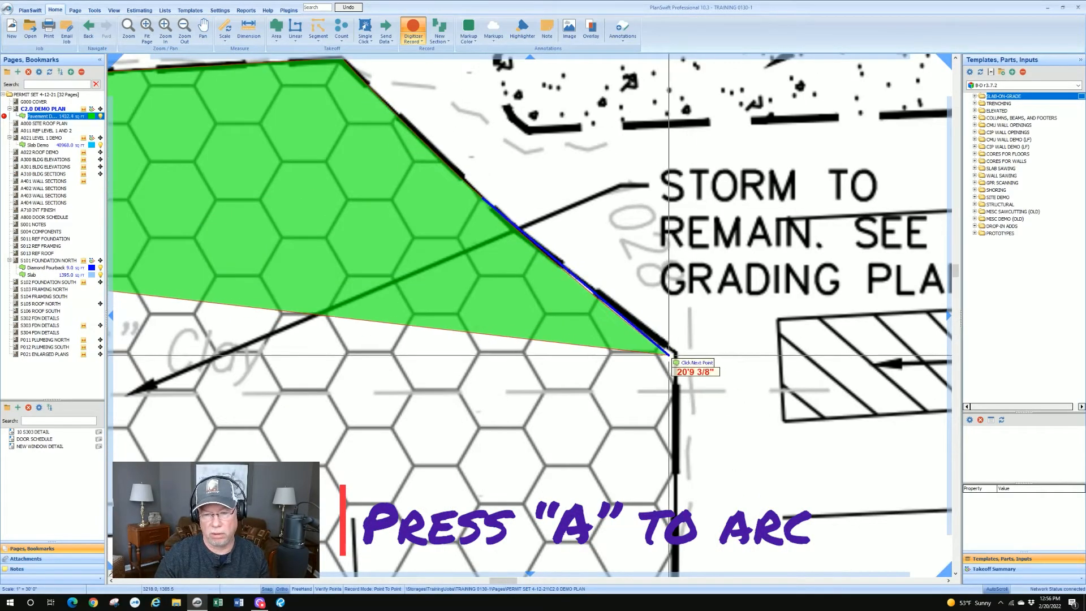
pyautogui.click(672, 353)
pyautogui.scroll(-3, 674, 352)
pyautogui.scroll(3, 679, 391)
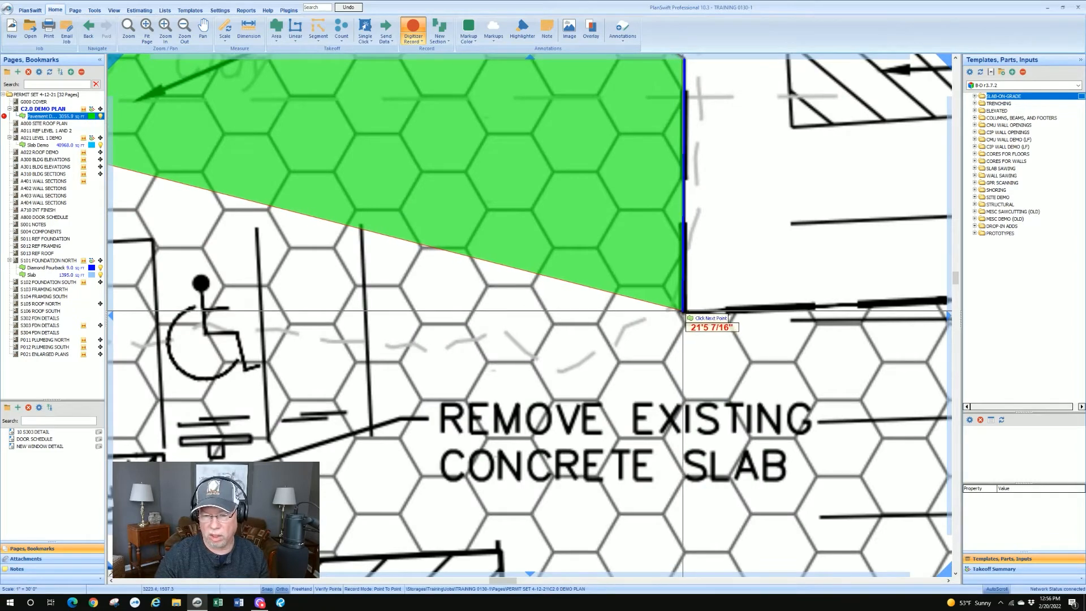
# - Carry the outline around the pavement's stepped right-hand boundary and along its lower edge to the hatched building's lower-right corner
pyautogui.scroll(-4, 809, 331)
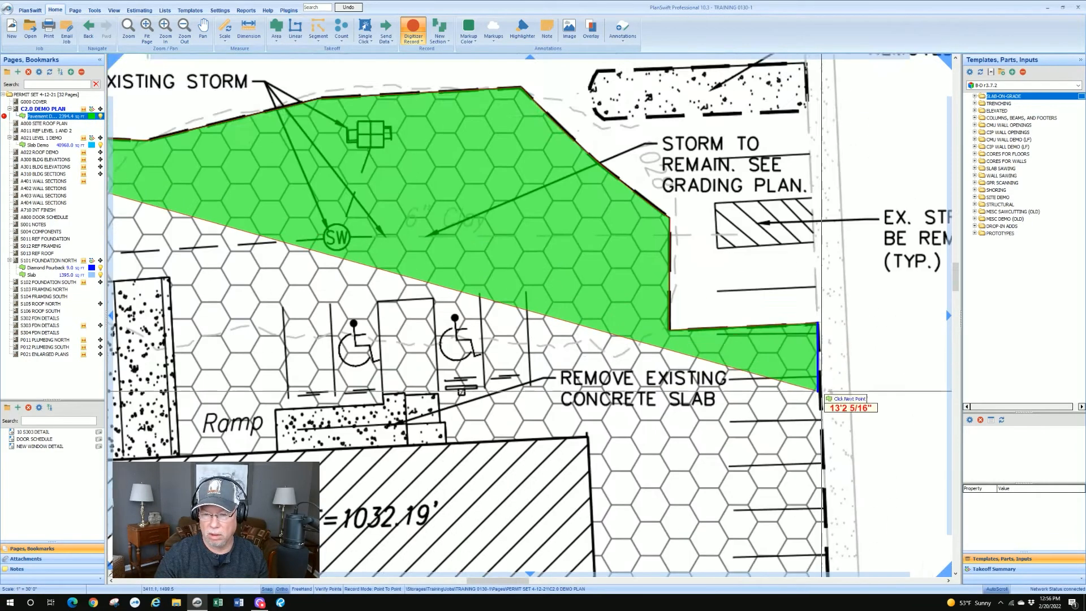
pyautogui.scroll(5, 789, 335)
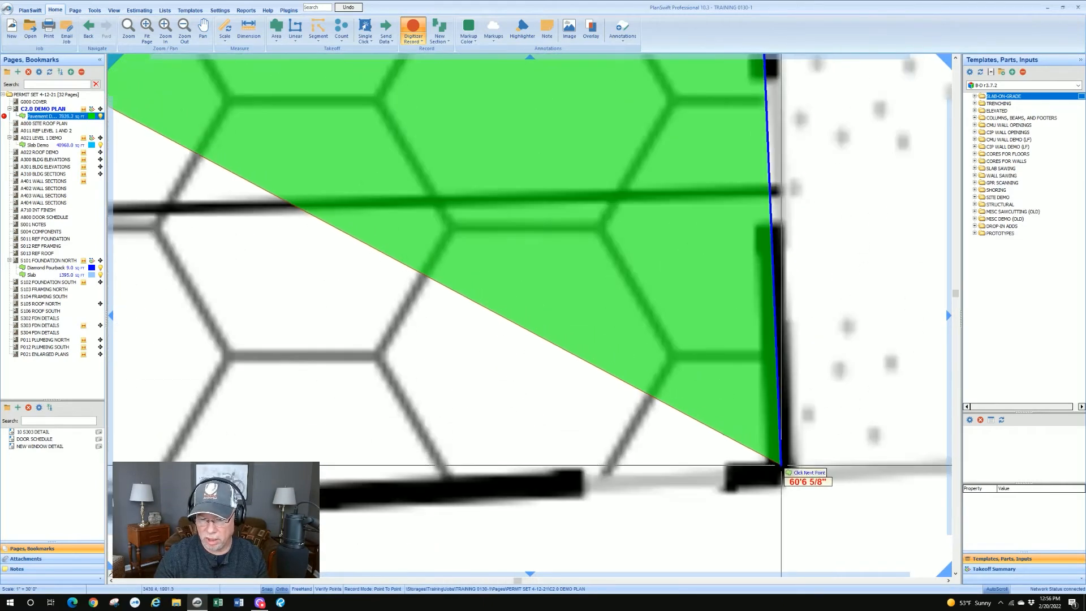
pyautogui.click(780, 471)
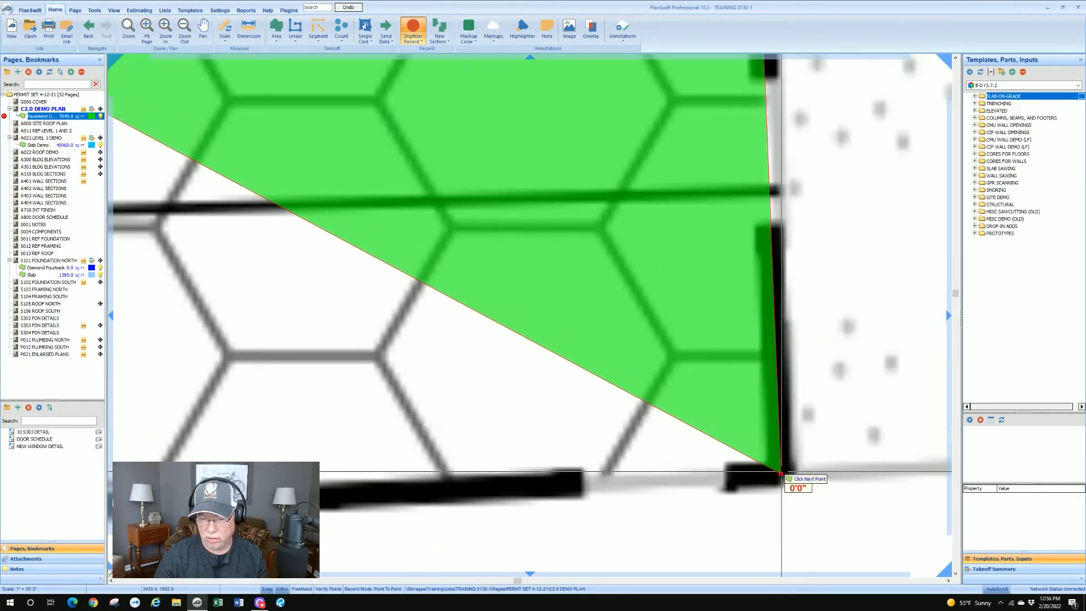
pyautogui.scroll(-3, 781, 470)
pyautogui.scroll(3, 403, 471)
pyautogui.click(374, 469)
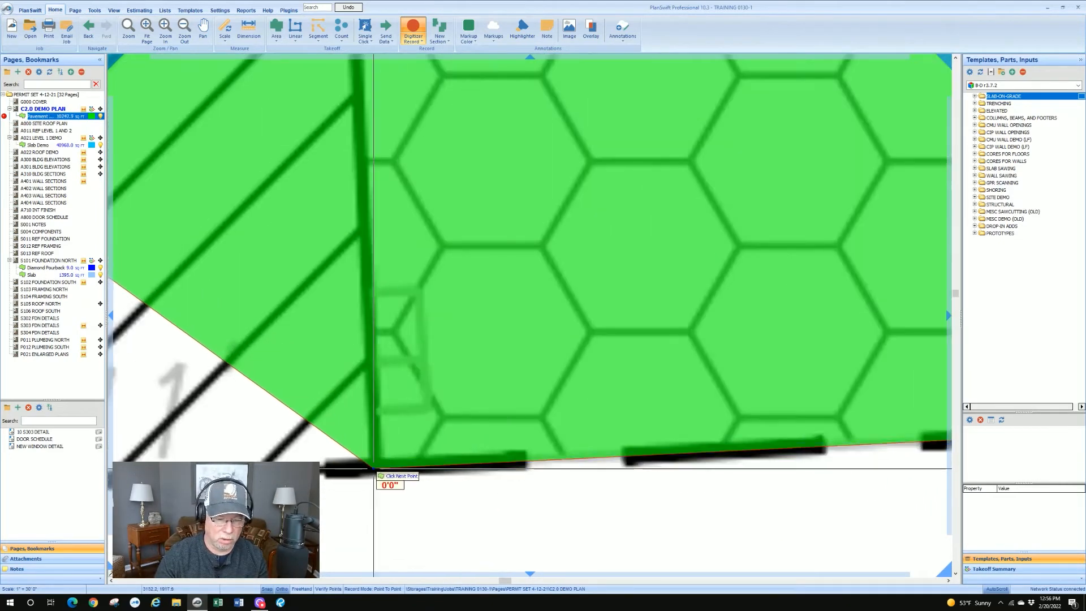
# - Add the hatched building's upper-right corner to the Pavement Demo outline
pyautogui.scroll(-3, 374, 468)
pyautogui.scroll(3, 362, 255)
pyautogui.click(552, 338)
pyautogui.scroll(-3, 430, 243)
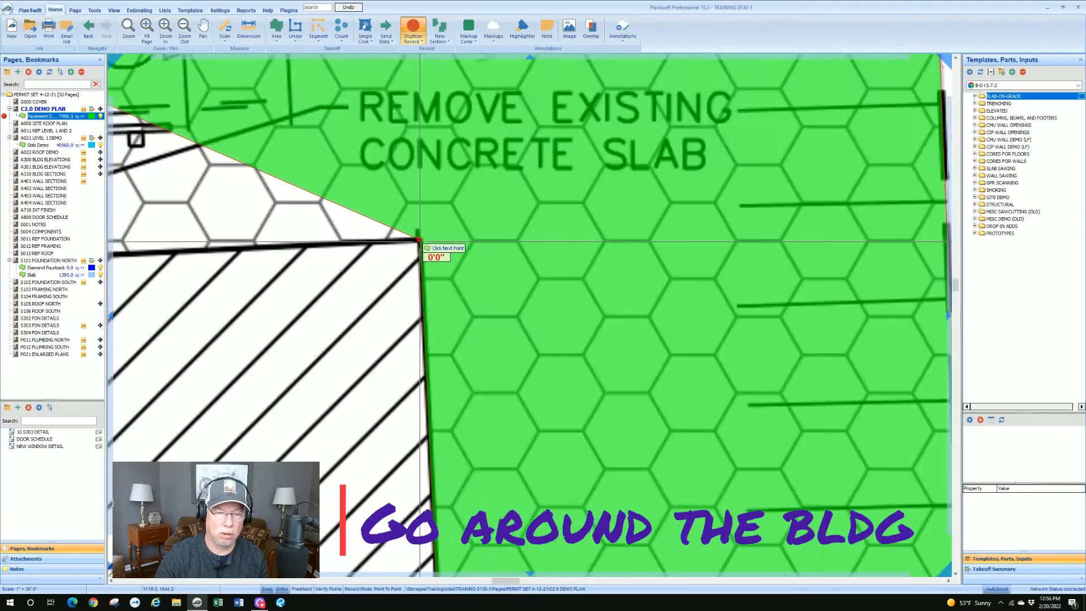
# - Run the outline along the building's upper edge to the lower-right corner of the large concrete ramp
pyautogui.scroll(3, 729, 306)
pyautogui.scroll(3, 503, 315)
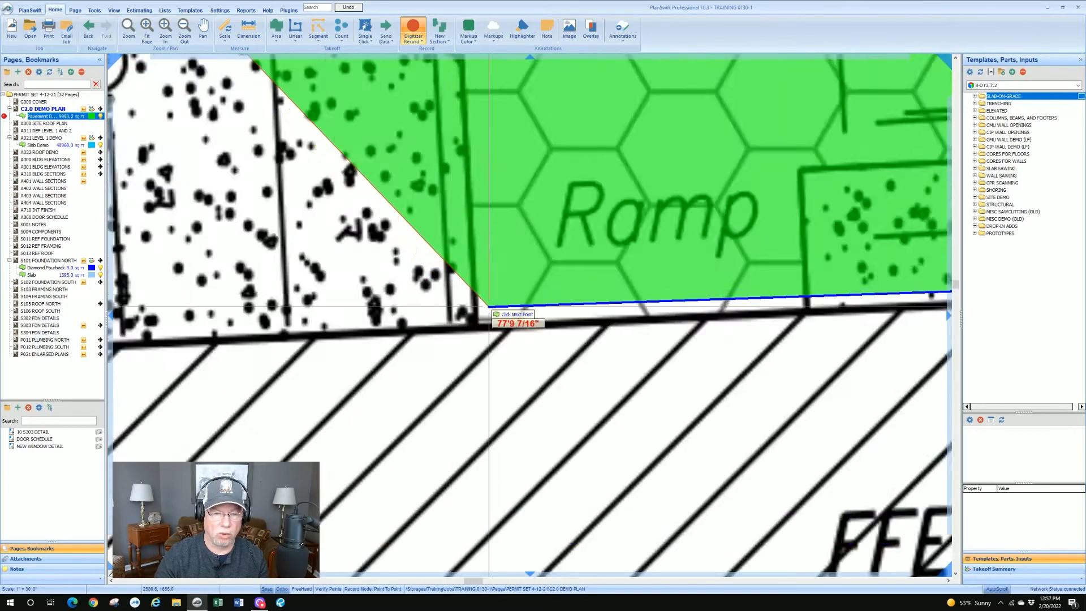
pyautogui.scroll(-4, 503, 315)
pyautogui.scroll(3, 503, 315)
pyautogui.scroll(-3, 656, 302)
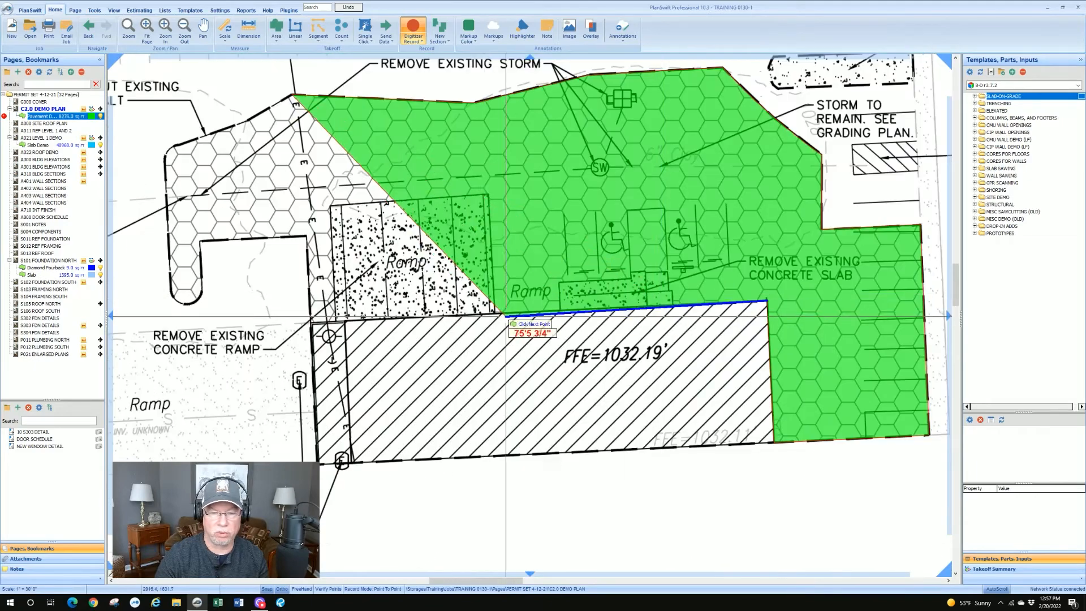
pyautogui.scroll(3, 512, 260)
pyautogui.scroll(3, 469, 319)
pyautogui.scroll(-3, 468, 320)
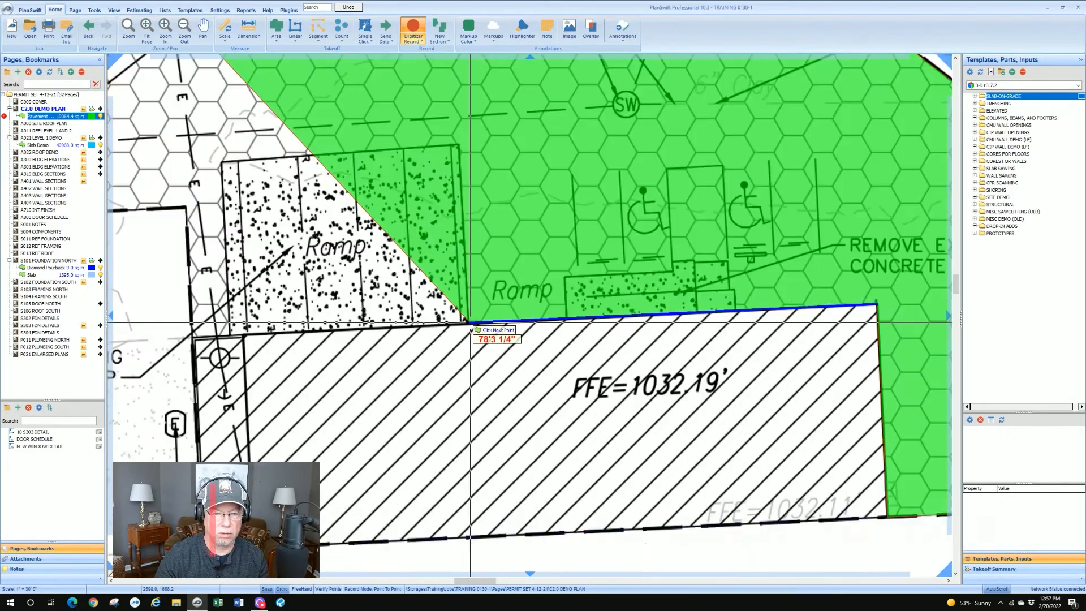
pyautogui.scroll(3, 469, 322)
pyautogui.scroll(-3, 469, 323)
pyautogui.scroll(-3, 469, 324)
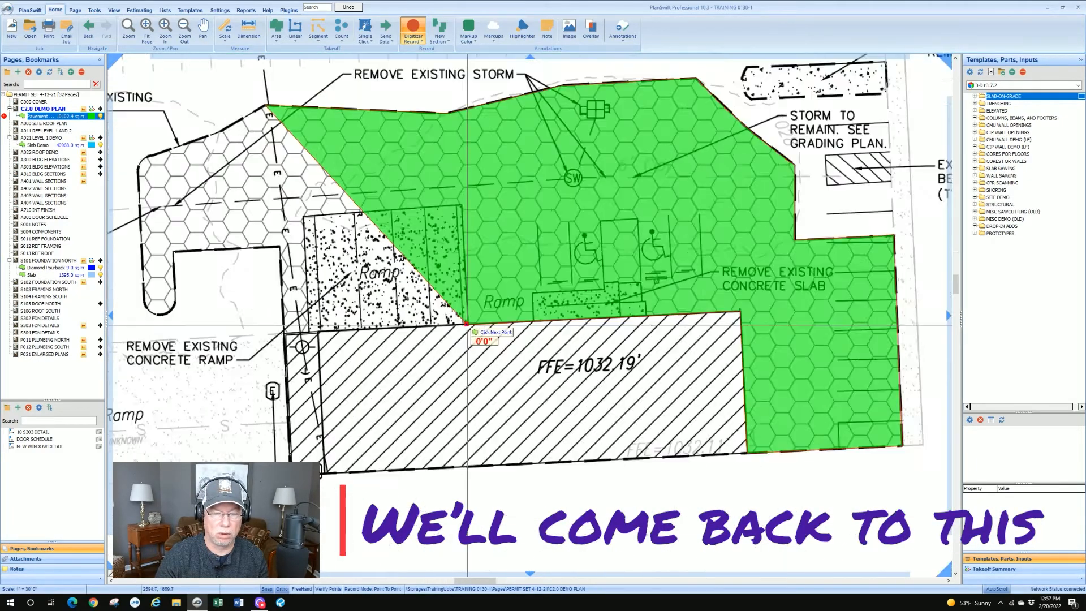
# - Extend the outline to the building's upper-left corner, then up and across the top of the notch beside the ramp
pyautogui.scroll(5, 448, 334)
pyautogui.scroll(-5, 423, 332)
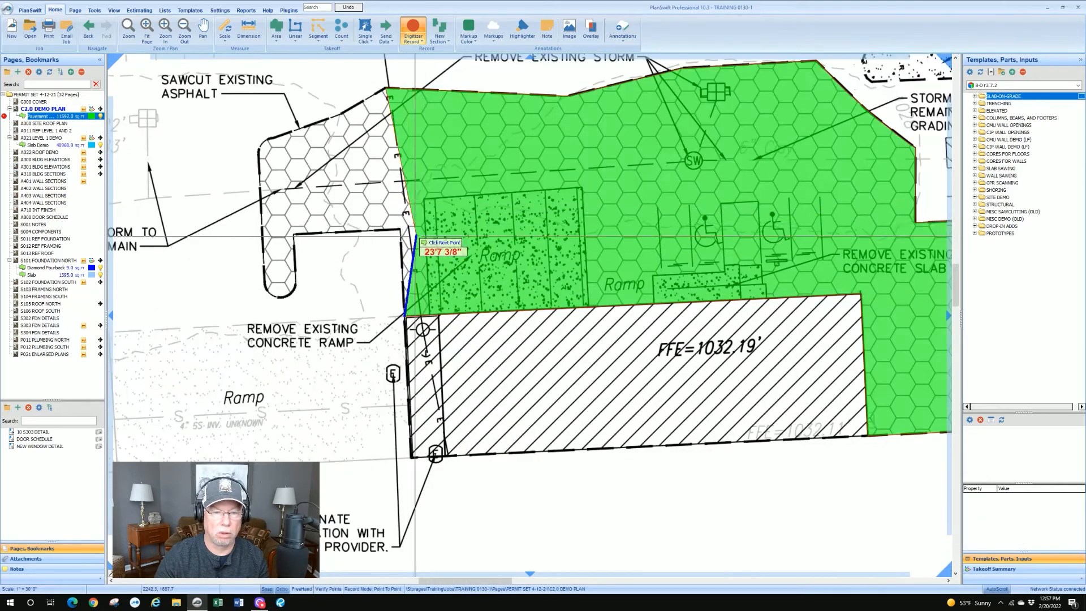
pyautogui.scroll(3, 383, 238)
pyautogui.click(381, 230)
pyautogui.scroll(-2, 380, 230)
pyautogui.scroll(-1, 381, 229)
pyautogui.scroll(4, 311, 228)
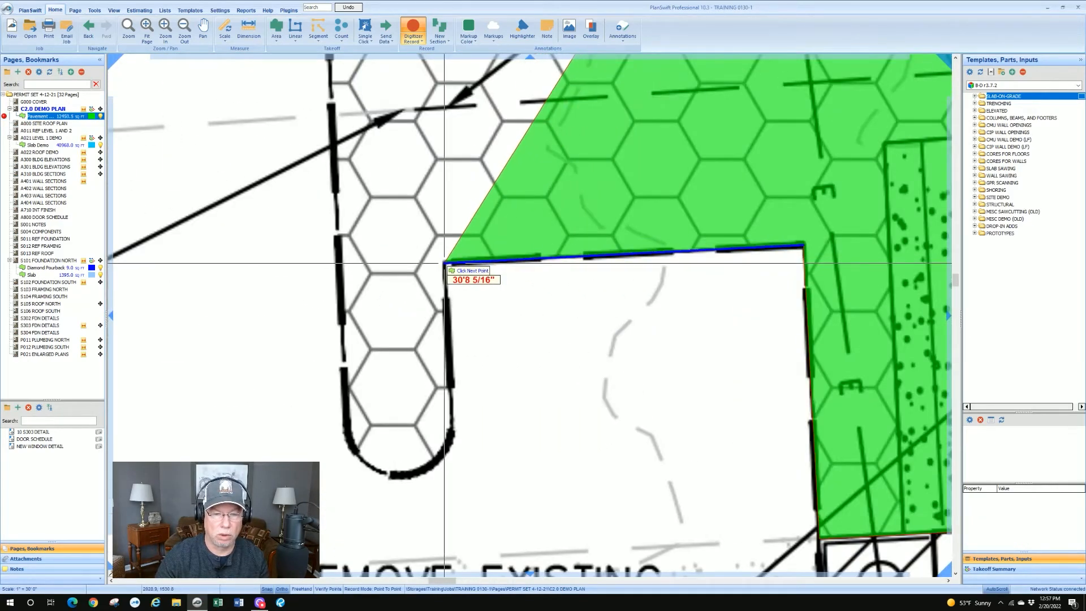
pyautogui.click(447, 262)
# - Trace down the narrow pavement strip's inner edge and around its rounded end with an arc
pyautogui.scroll(-3, 446, 262)
pyautogui.scroll(3, 457, 308)
pyautogui.click(428, 319)
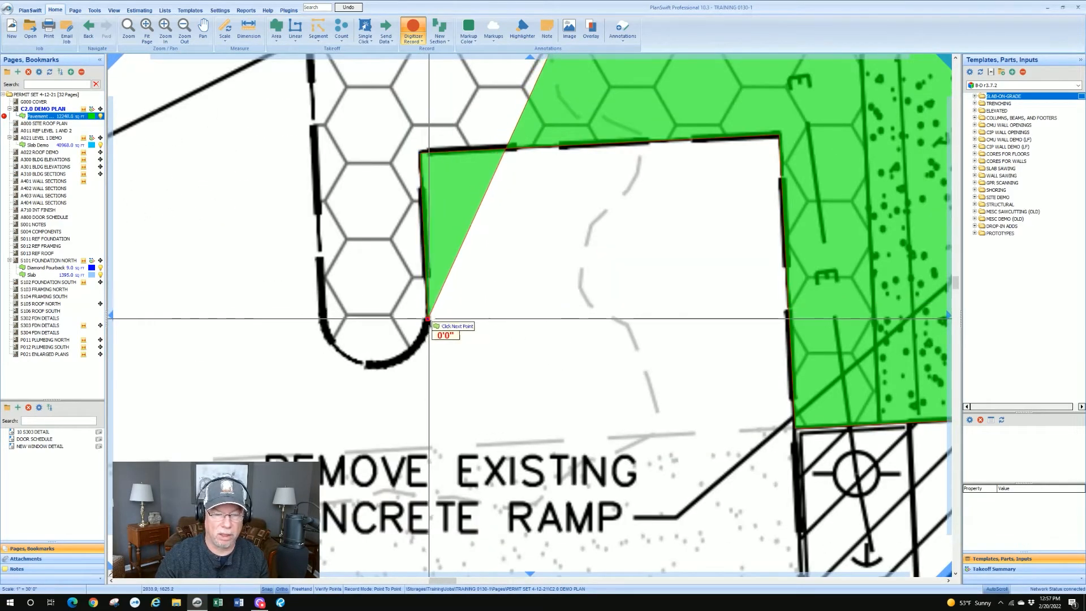
pyautogui.scroll(-3, 428, 319)
pyautogui.scroll(3, 430, 325)
pyautogui.scroll(-3, 526, 317)
pyautogui.scroll(3, 526, 315)
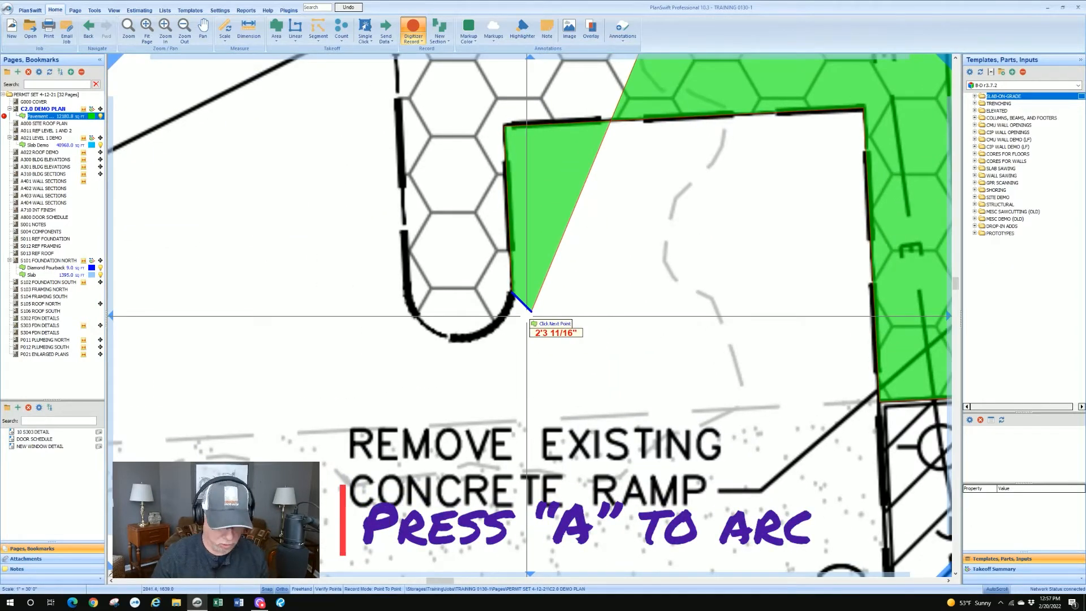
pyautogui.press('a')
pyautogui.click(459, 339)
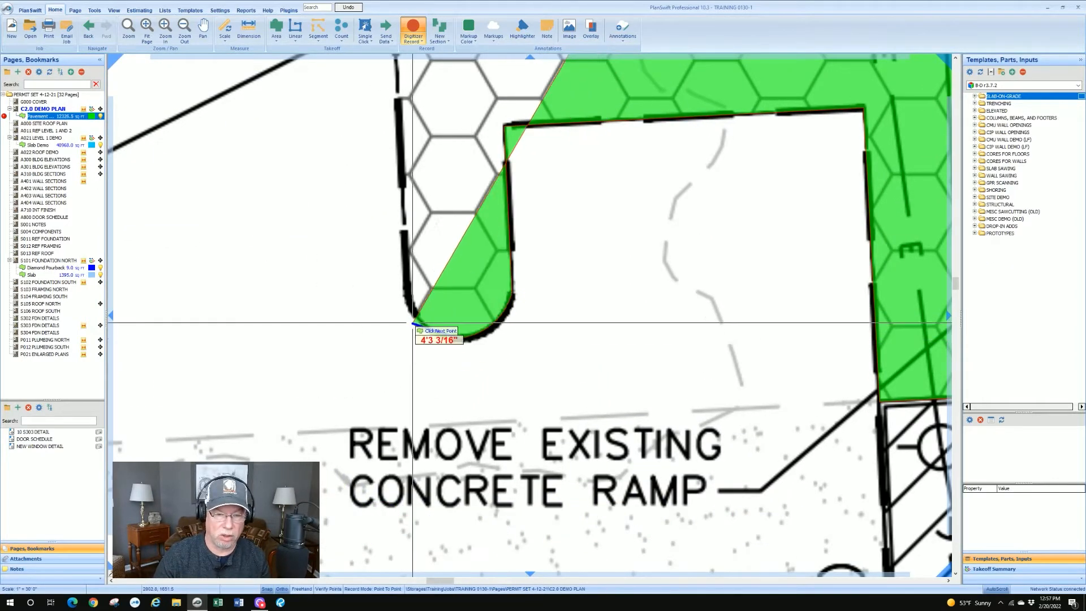
pyautogui.click(406, 293)
# - Trace up the pavement's far left edge and add an arc around its rounded upper-left corner
pyautogui.scroll(-3, 407, 288)
pyautogui.scroll(3, 416, 240)
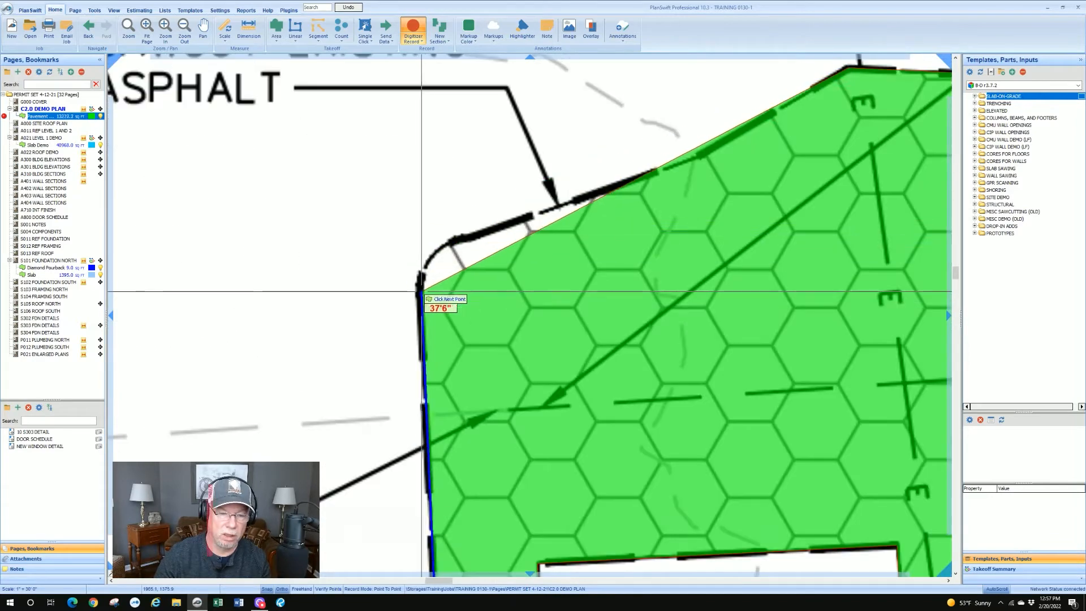
pyautogui.click(420, 293)
pyautogui.press('a')
pyautogui.scroll(2, 432, 266)
pyautogui.click(417, 243)
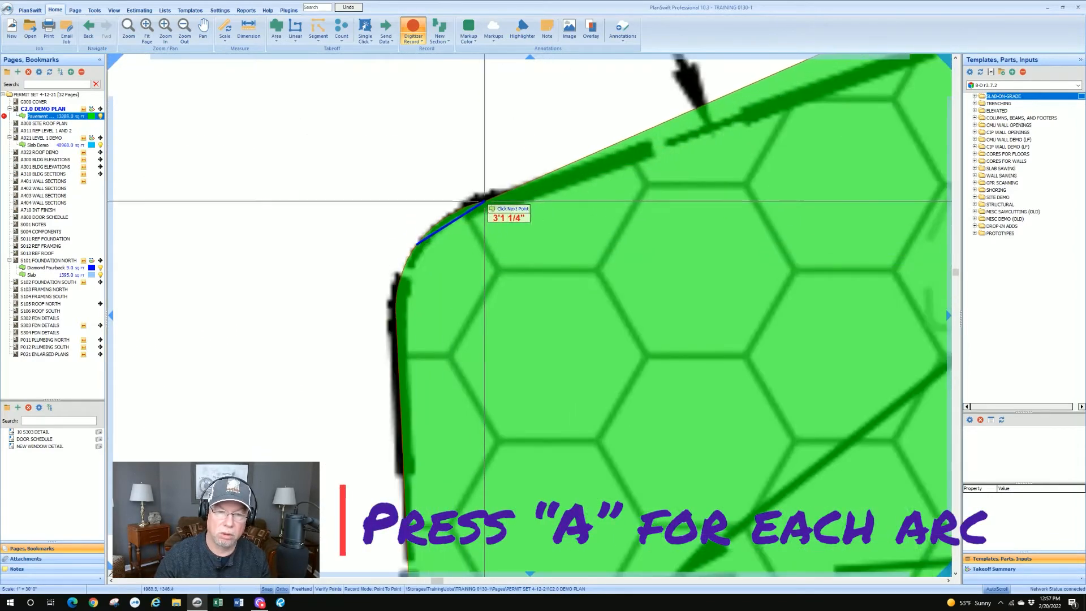
pyautogui.click(487, 198)
# - Follow the sawcut edge back toward the starting peak to close the Pavement Demo outline, and finish recording
pyautogui.scroll(-3, 487, 197)
pyautogui.scroll(-1, 487, 198)
pyautogui.scroll(3, 555, 176)
pyautogui.click(650, 133)
pyautogui.moveTo(604, 233); pyautogui.dragTo(486, 371)
pyautogui.scroll(-3, 485, 371)
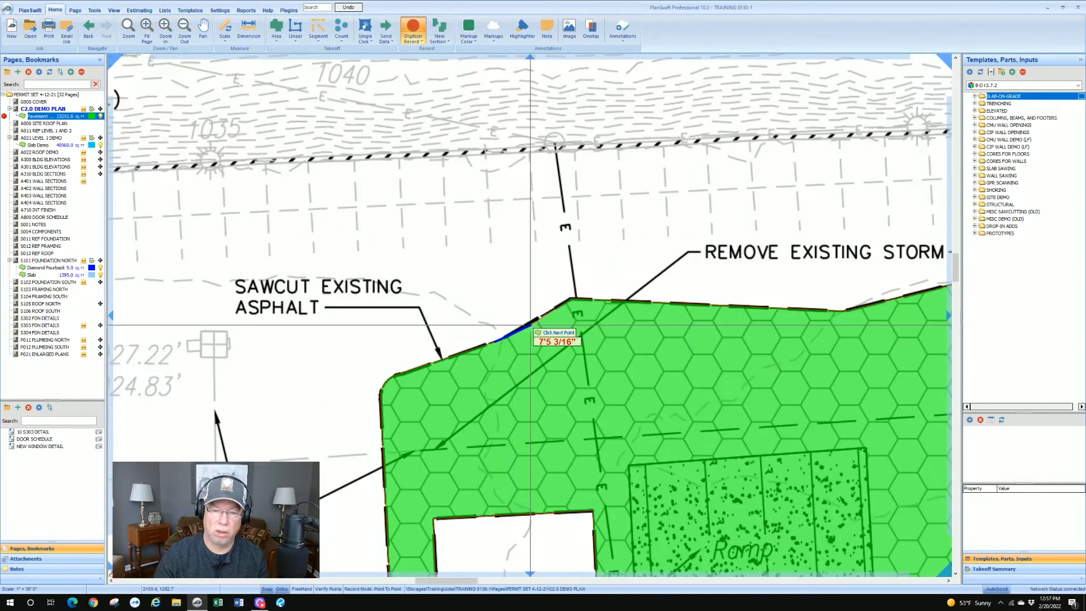
pyautogui.doubleClick(562, 313)
pyautogui.scroll(-3, 602, 369)
pyautogui.scroll(2, 638, 331)
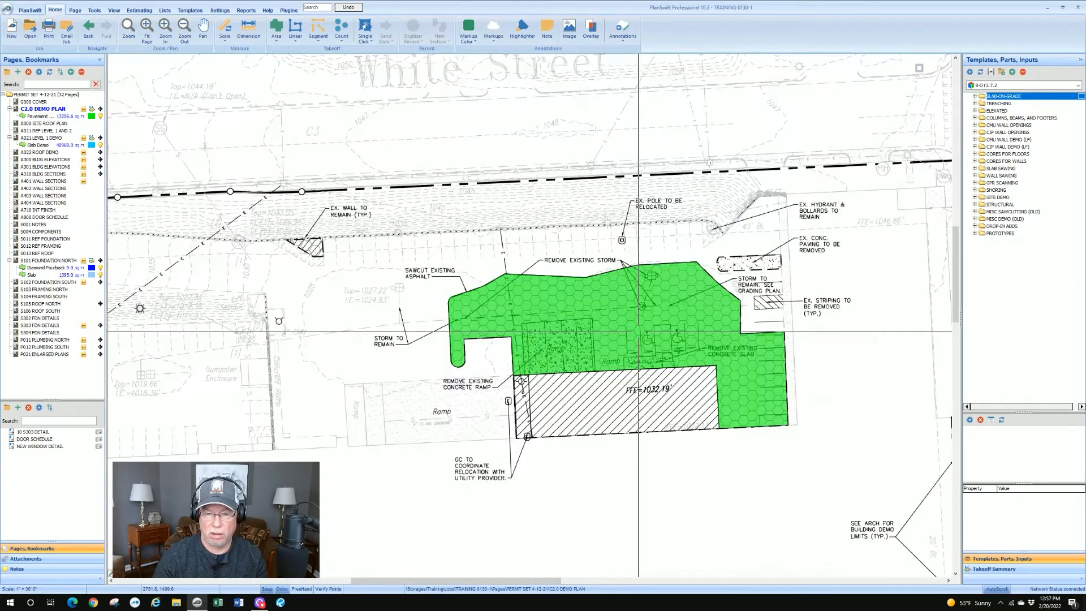
# - Examine the Pavement Demo section's totals and the concrete ramp enclosed by its outline
pyautogui.moveTo(638, 331)
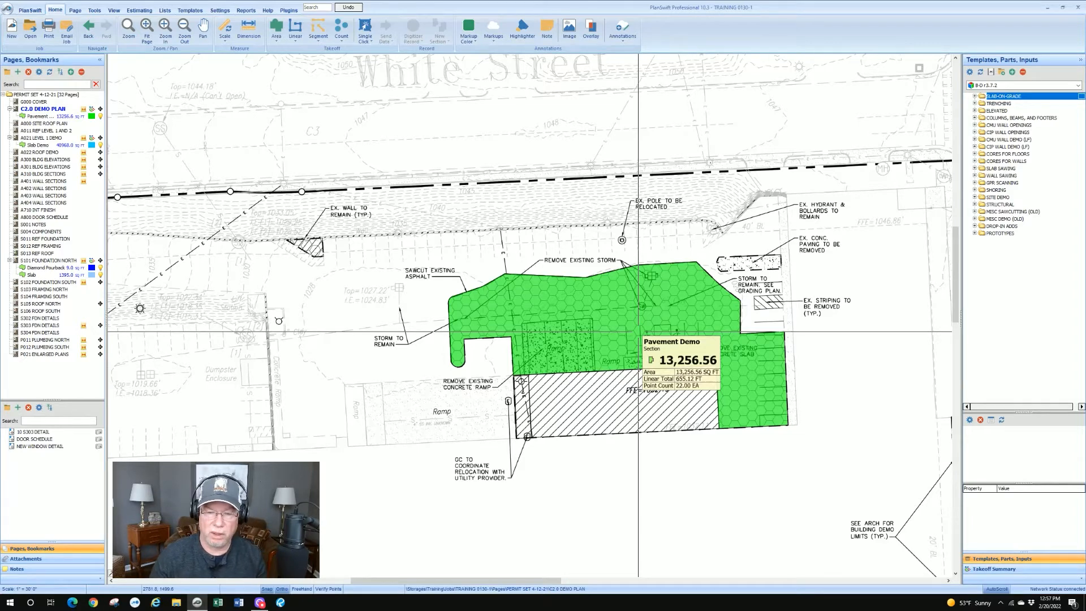
pyautogui.scroll(2, 638, 332)
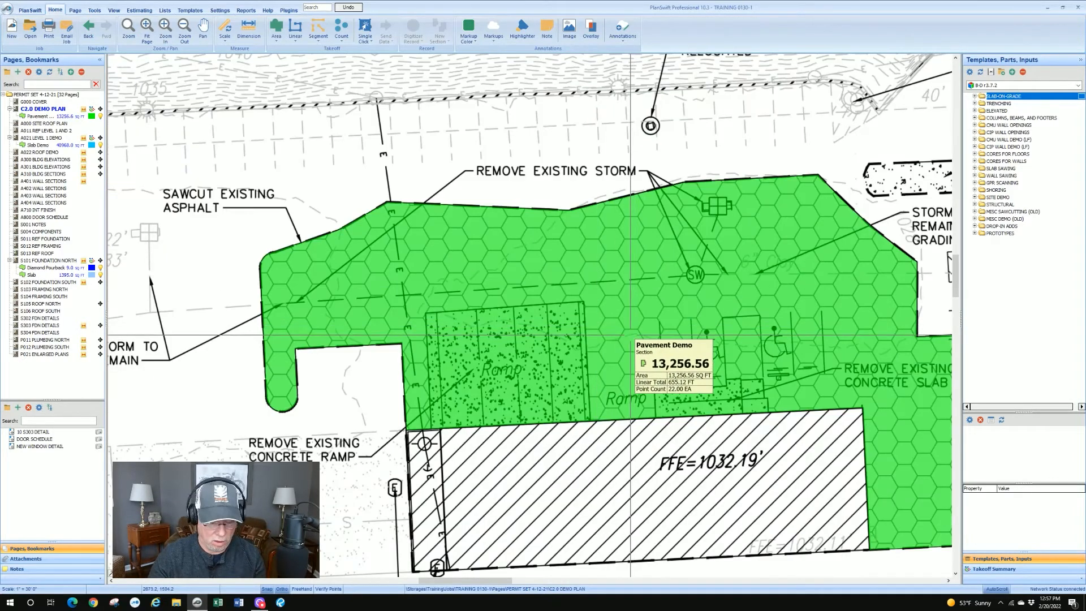
pyautogui.moveTo(780, 364); pyautogui.dragTo(715, 329)
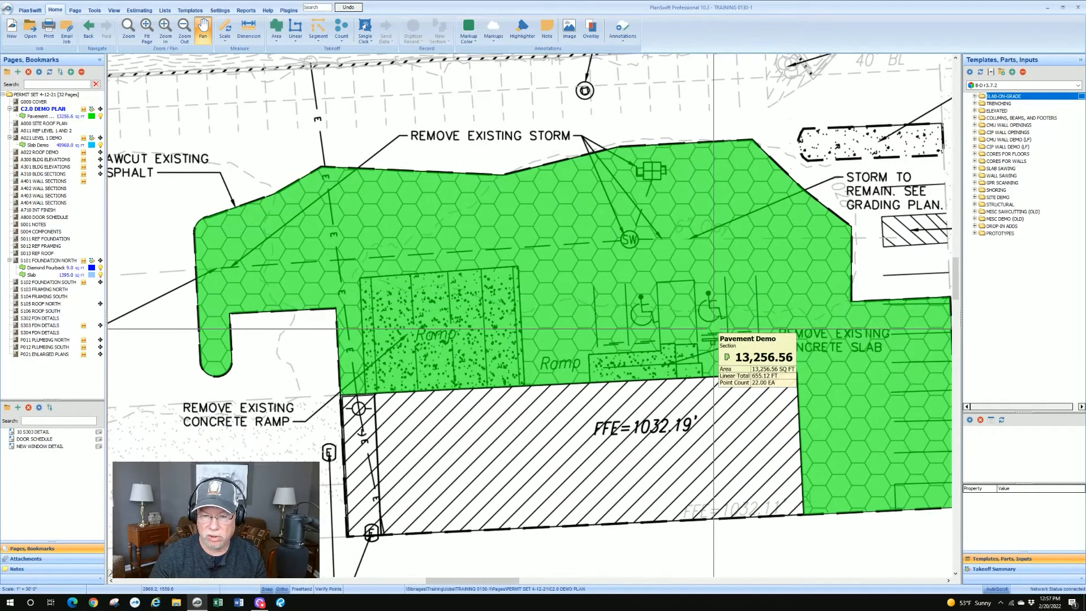
pyautogui.click(671, 349)
pyautogui.press('Escape')
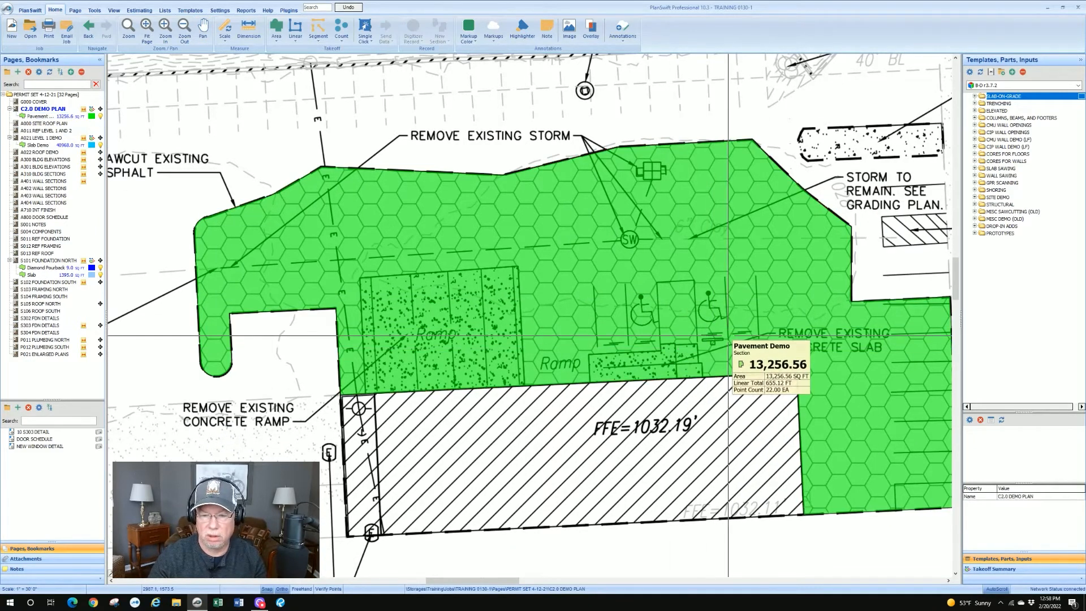
pyautogui.scroll(-3, 610, 266)
pyautogui.scroll(3, 610, 267)
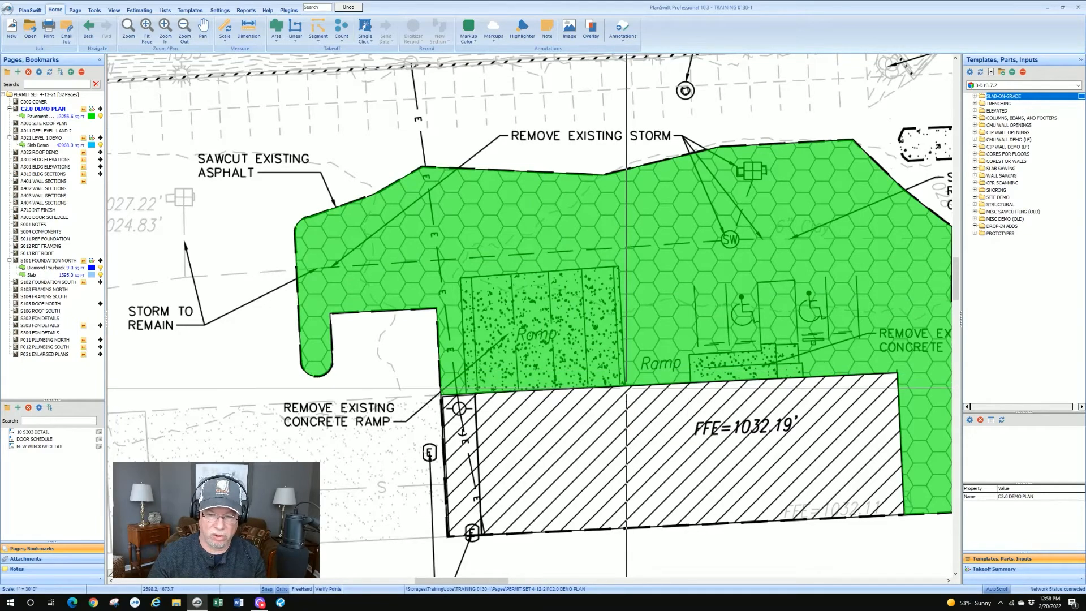
pyautogui.scroll(3, 634, 382)
pyautogui.scroll(-3, 642, 355)
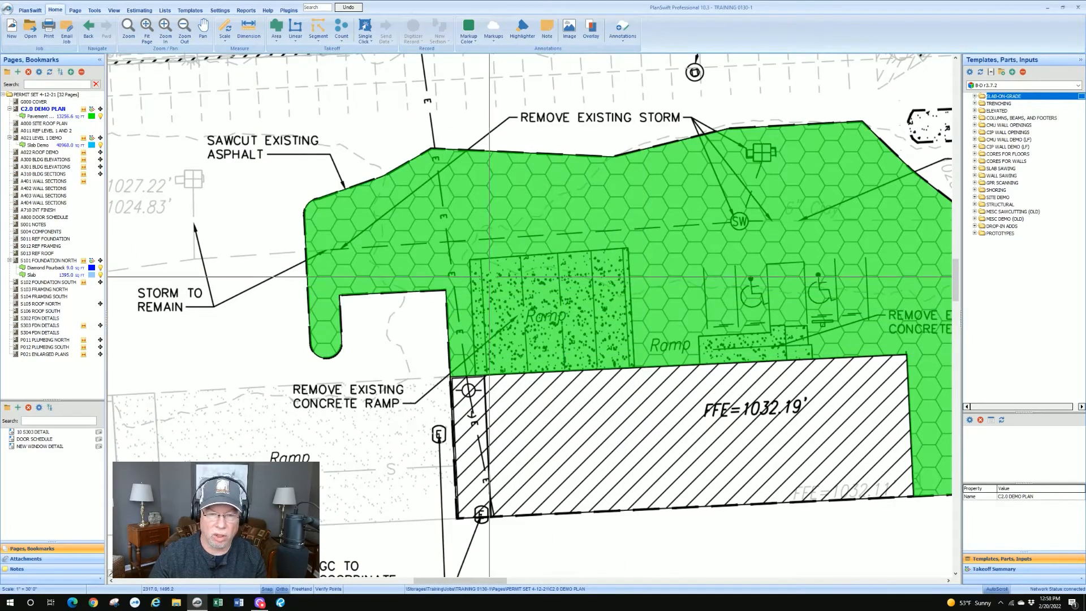
# - Start a point-to-point subtraction from the Pavement Demo section with its first point on the large concrete ramp's upper-left corner
pyautogui.scroll(3, 498, 278)
pyautogui.rightClick(494, 265)
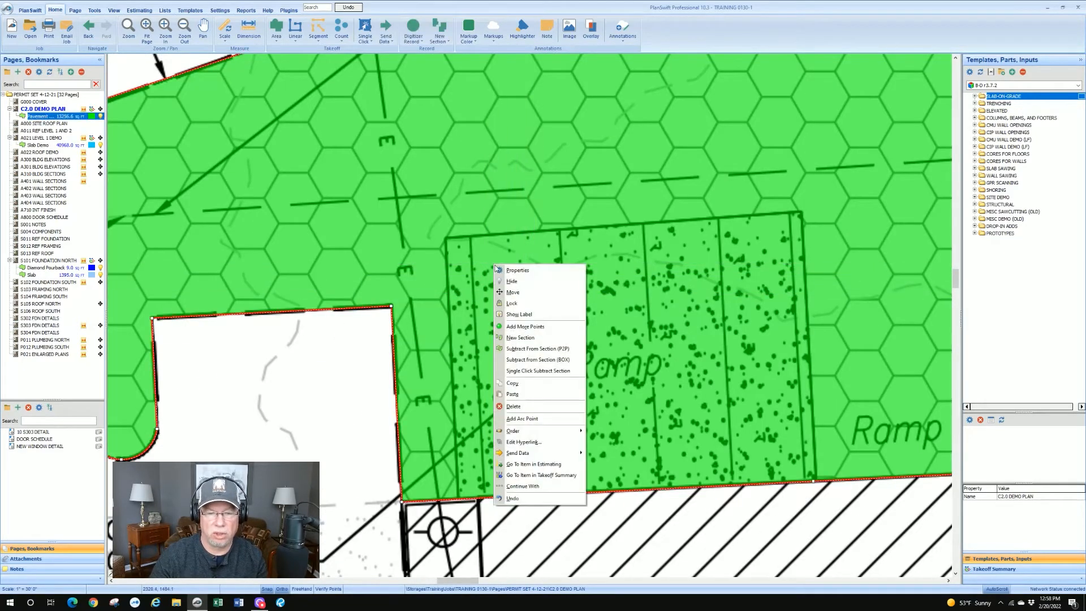
pyautogui.click(539, 351)
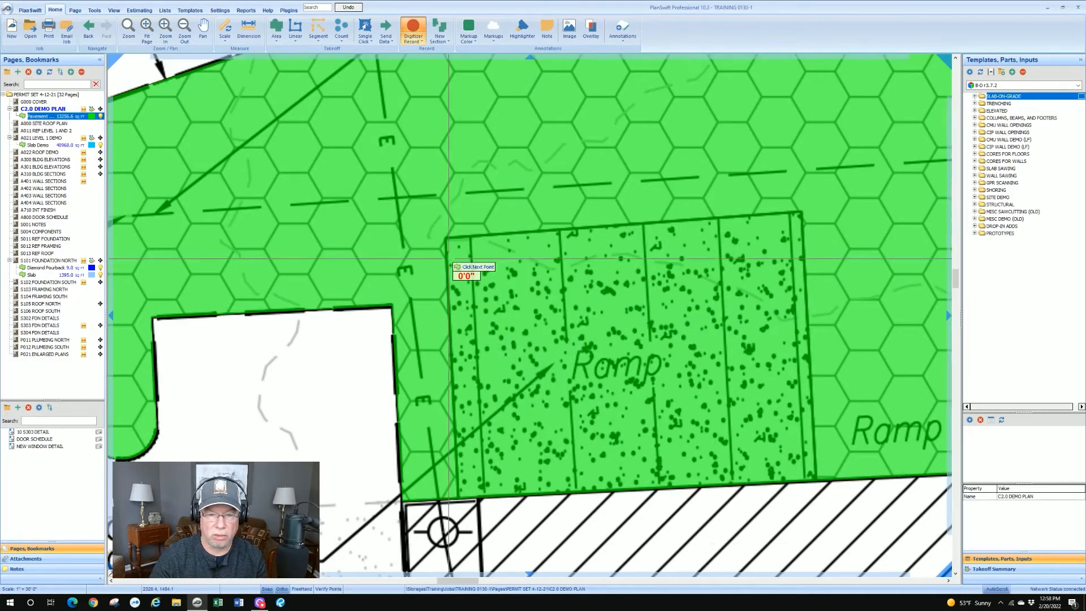
pyautogui.scroll(3, 445, 241)
pyautogui.click(443, 227)
pyautogui.scroll(-3, 447, 235)
pyautogui.scroll(3, 848, 210)
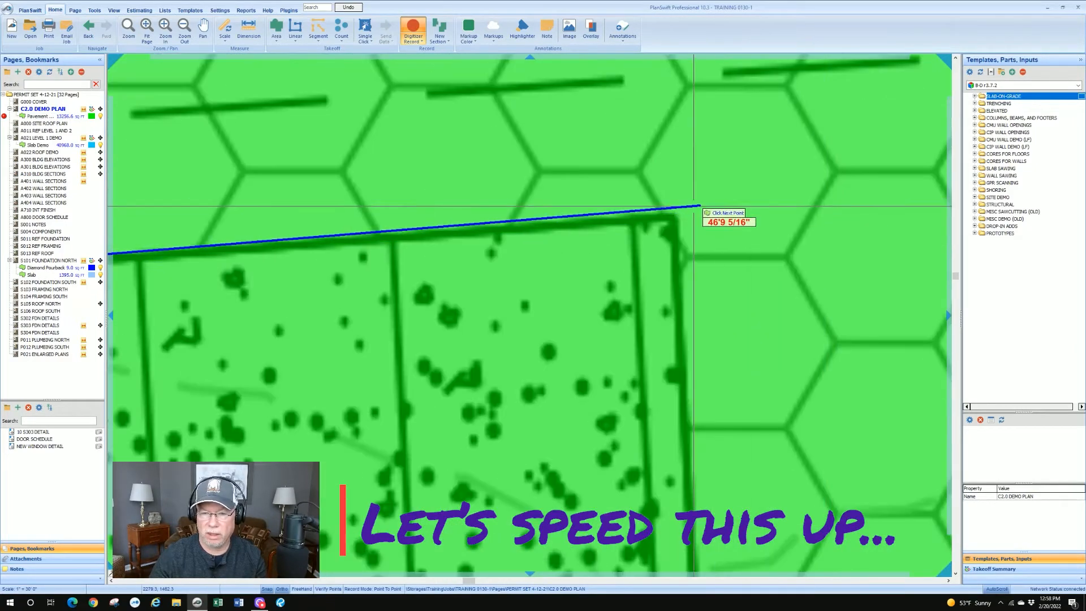
# - Place the cutout's point on the ramp's upper-right corner and try to record one at its lower-right corner on the building edge
pyautogui.click(668, 219)
pyautogui.scroll(-3, 682, 363)
pyautogui.scroll(4, 716, 310)
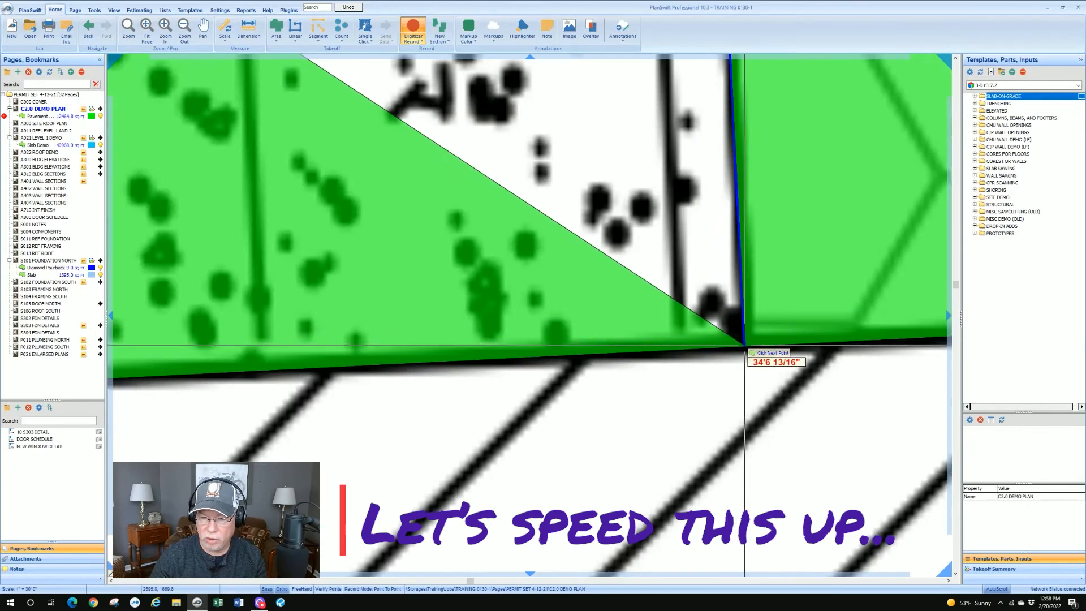
pyautogui.click(745, 346)
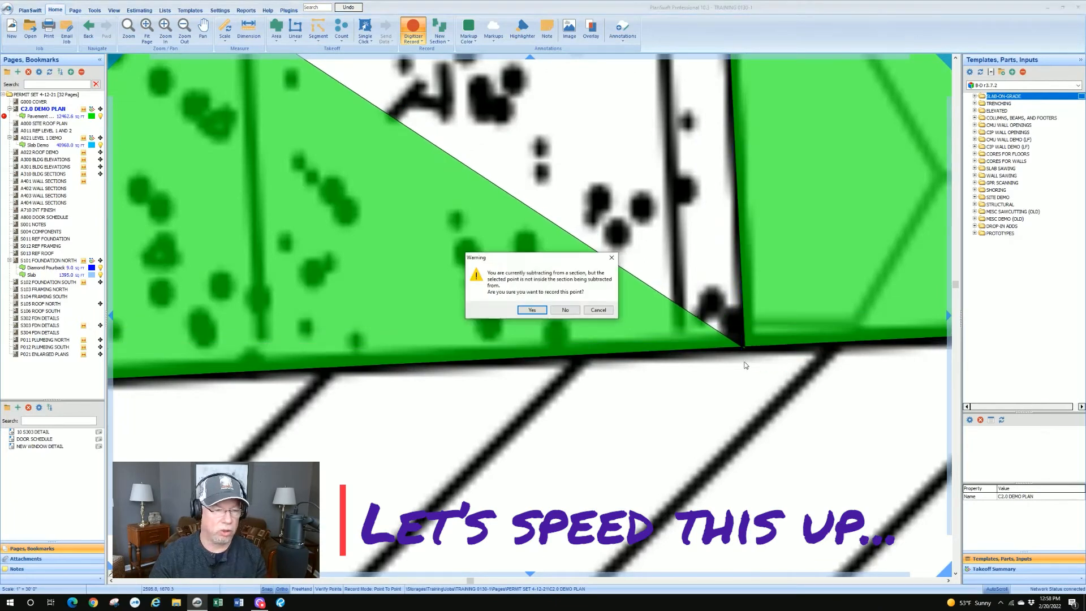
pyautogui.press('Return')
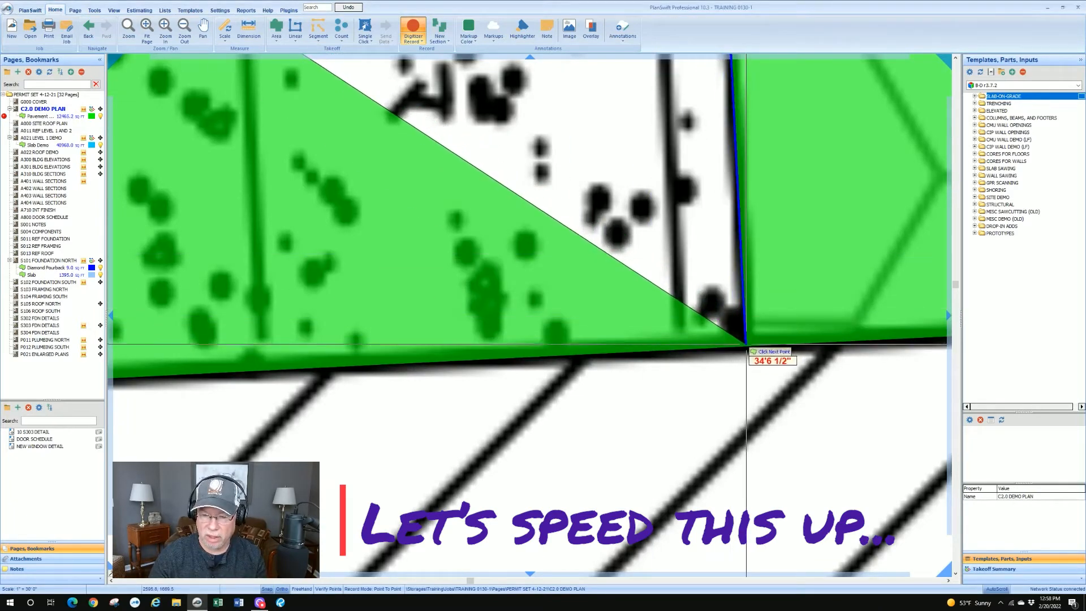
pyautogui.scroll(-5, 746, 345)
pyautogui.scroll(5, 281, 367)
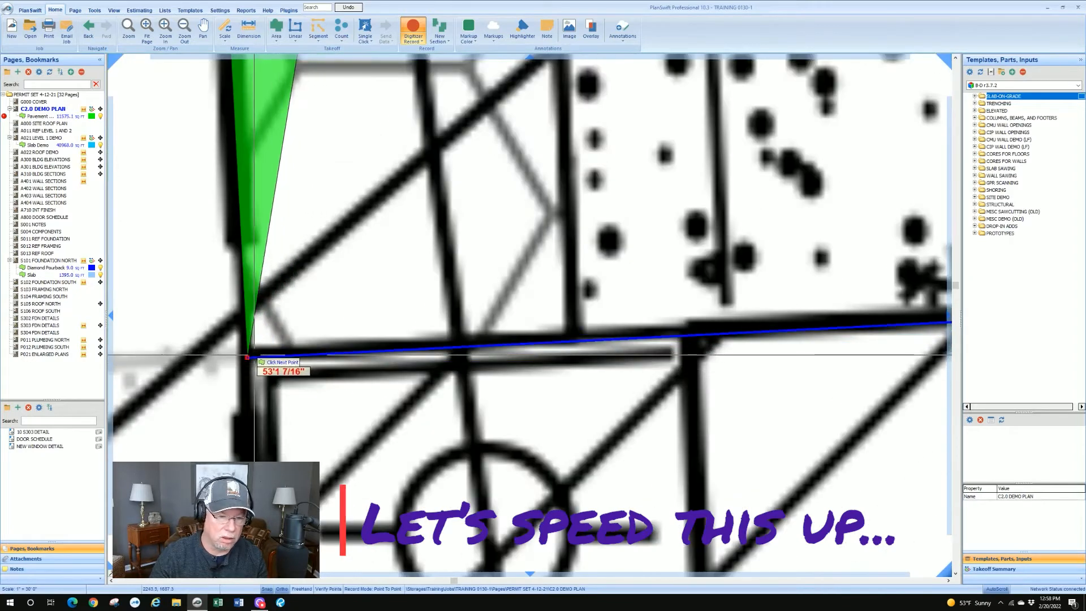
pyautogui.click(255, 355)
pyautogui.scroll(-5, 321, 314)
pyautogui.click(532, 311)
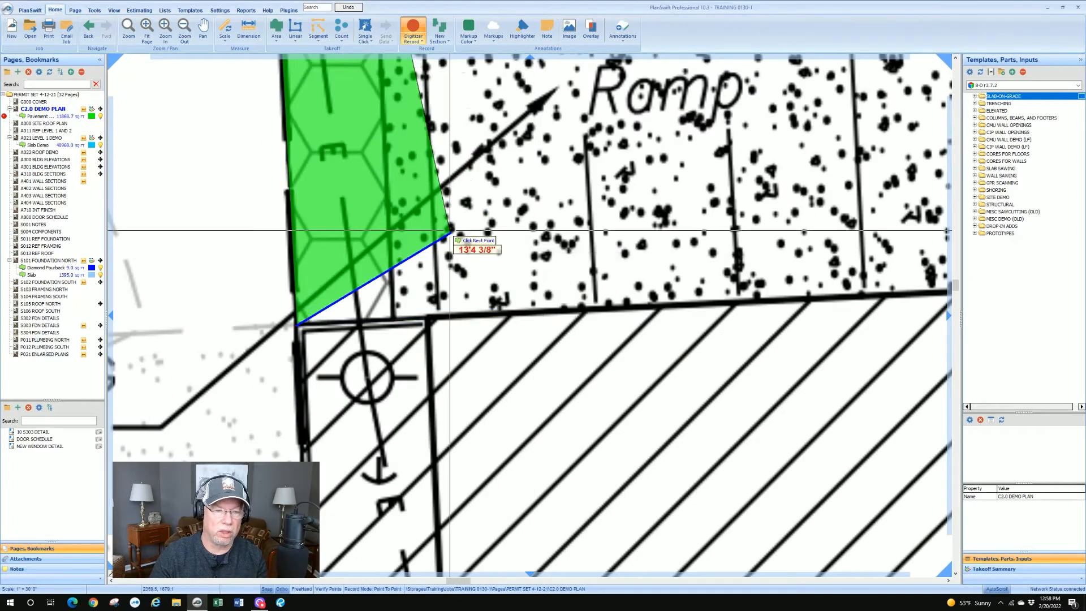
pyautogui.moveTo(386, 106); pyautogui.dragTo(466, 300)
pyautogui.scroll(-2, 467, 300)
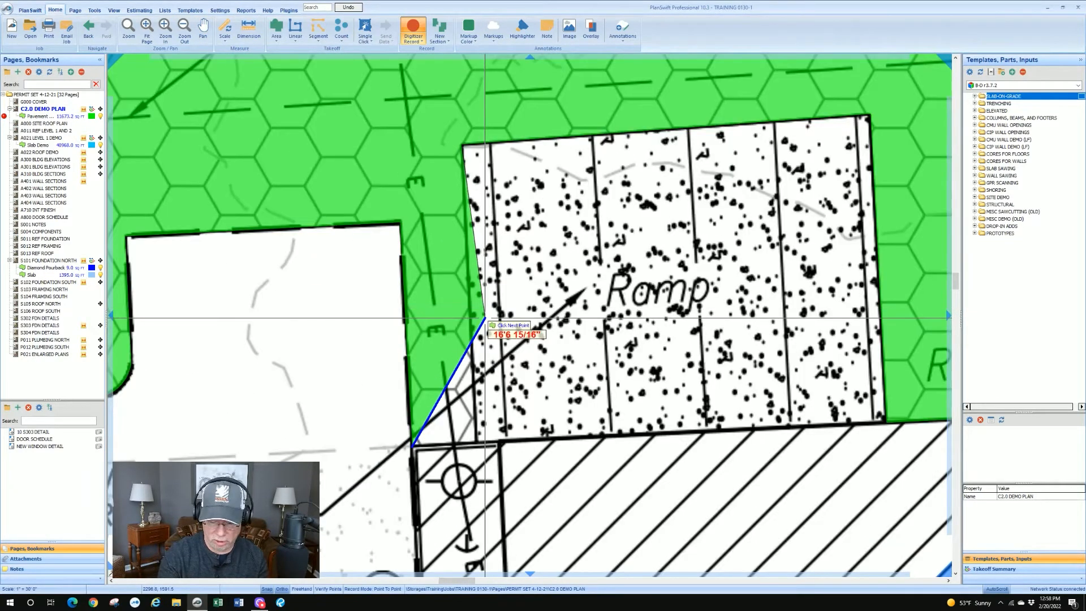
pyautogui.hotkey('ctrl', 'z')
# - Place the ramp cutout's point on the ramp's lower-left corner, follow its left edge back to the upper-left corner, and finish recording
pyautogui.scroll(4, 467, 443)
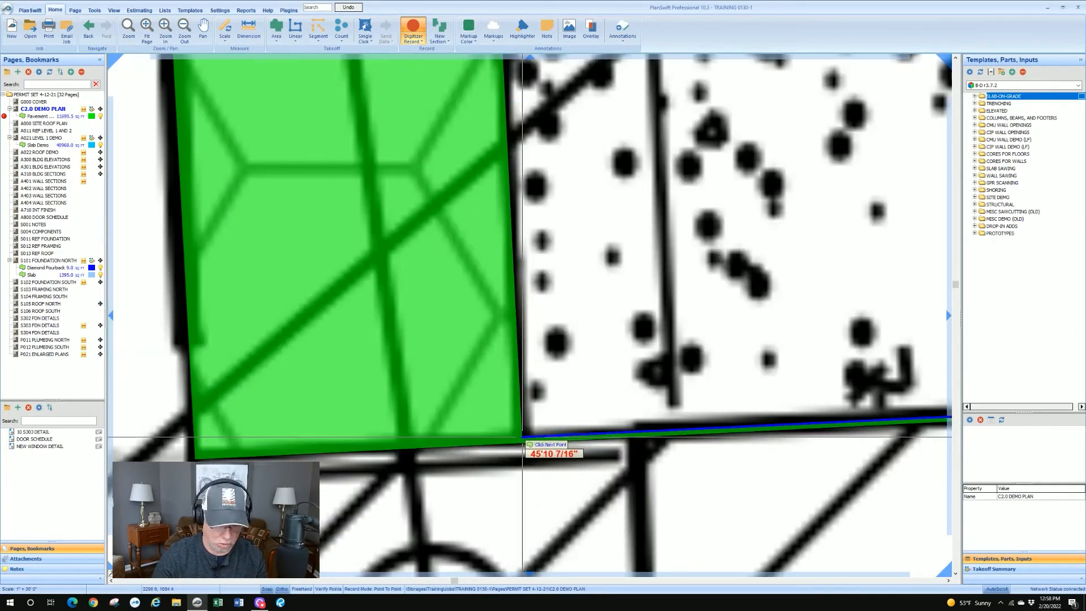
pyautogui.click(520, 437)
pyautogui.scroll(-4, 519, 436)
pyautogui.scroll(4, 481, 218)
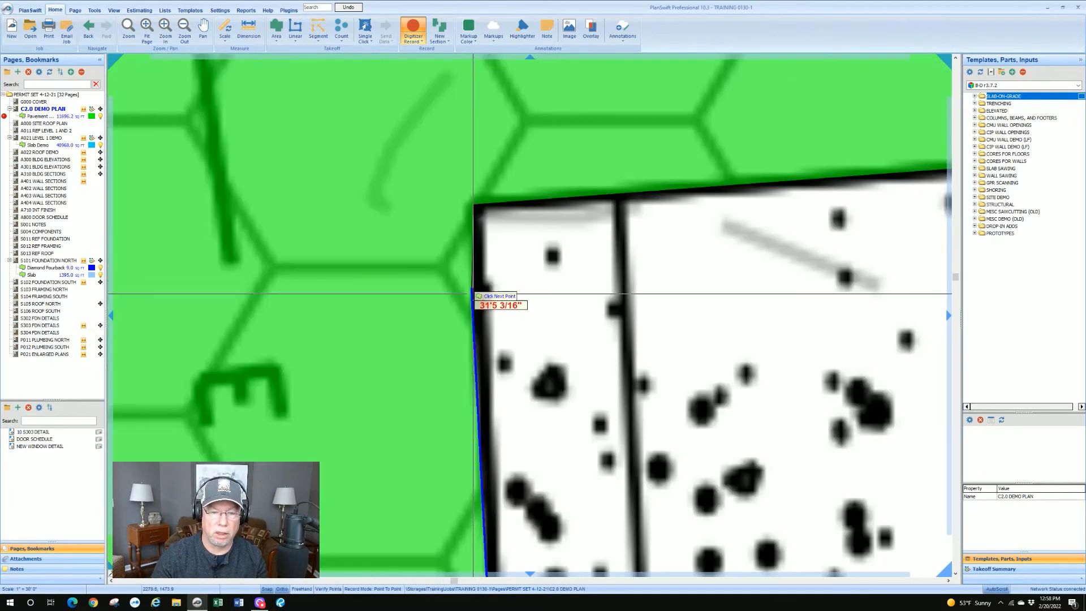
pyautogui.scroll(-1, 474, 294)
pyautogui.click(478, 240)
pyautogui.press('Escape')
pyautogui.scroll(-5, 507, 275)
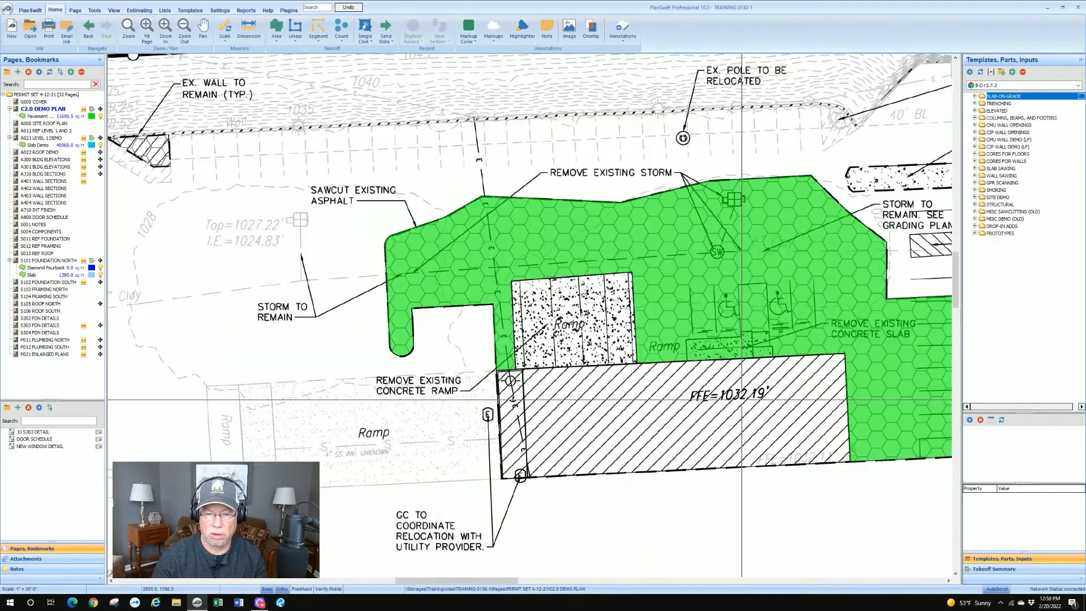
# - Start a point-to-point subtraction from the Pavement Demo section at the small concrete slab's upper-left corner and trace its upper edge to the raised part
pyautogui.scroll(5, 742, 400)
pyautogui.rightClick(483, 242)
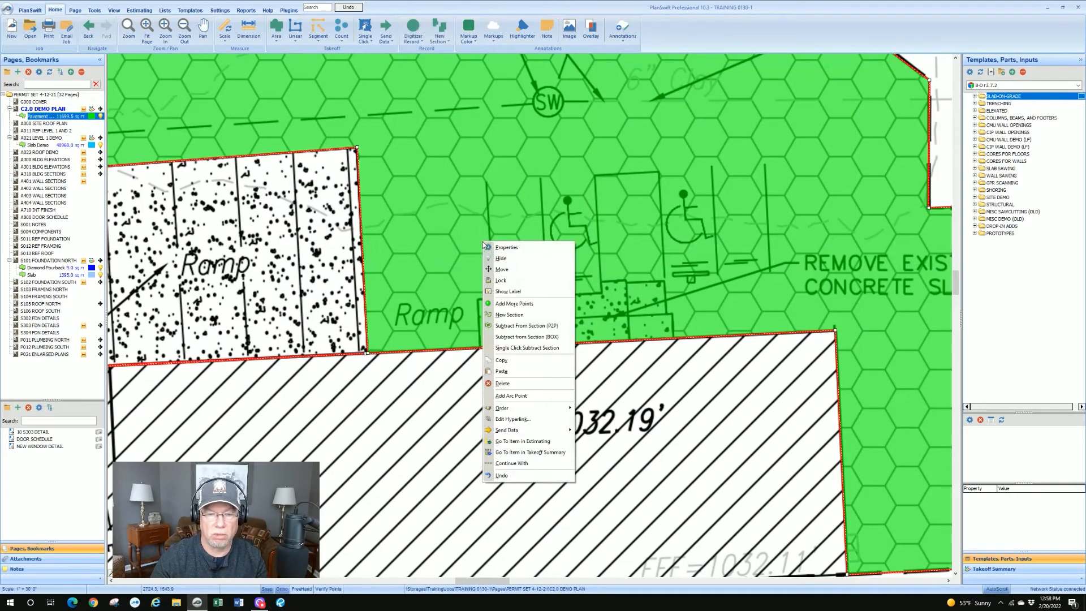
pyautogui.click(530, 326)
pyautogui.scroll(4, 483, 306)
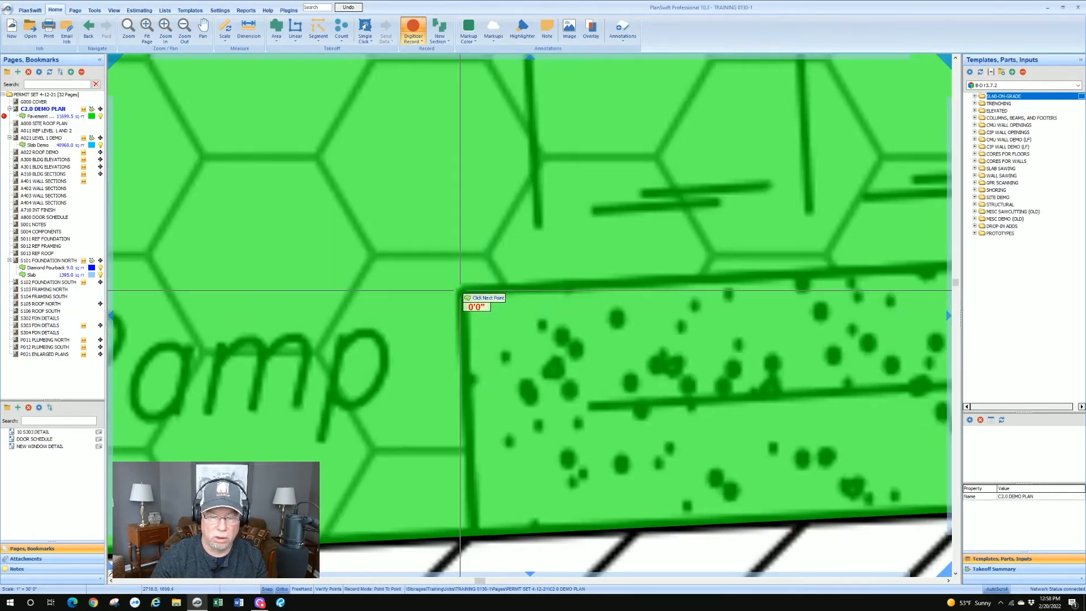
pyautogui.click(462, 302)
pyautogui.scroll(2, 462, 302)
pyautogui.click(602, 286)
pyautogui.click(603, 247)
# - Continue the slab cutout across the top of the raised part, down its right side, and out along the small jog
pyautogui.scroll(3, 675, 252)
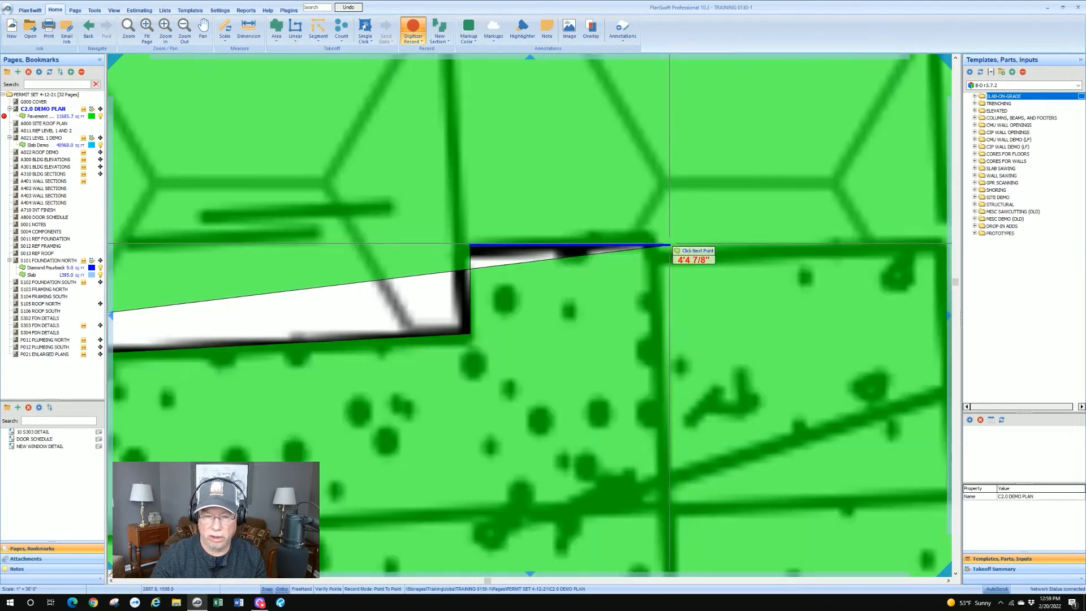
pyautogui.click(662, 243)
pyautogui.scroll(-2, 657, 269)
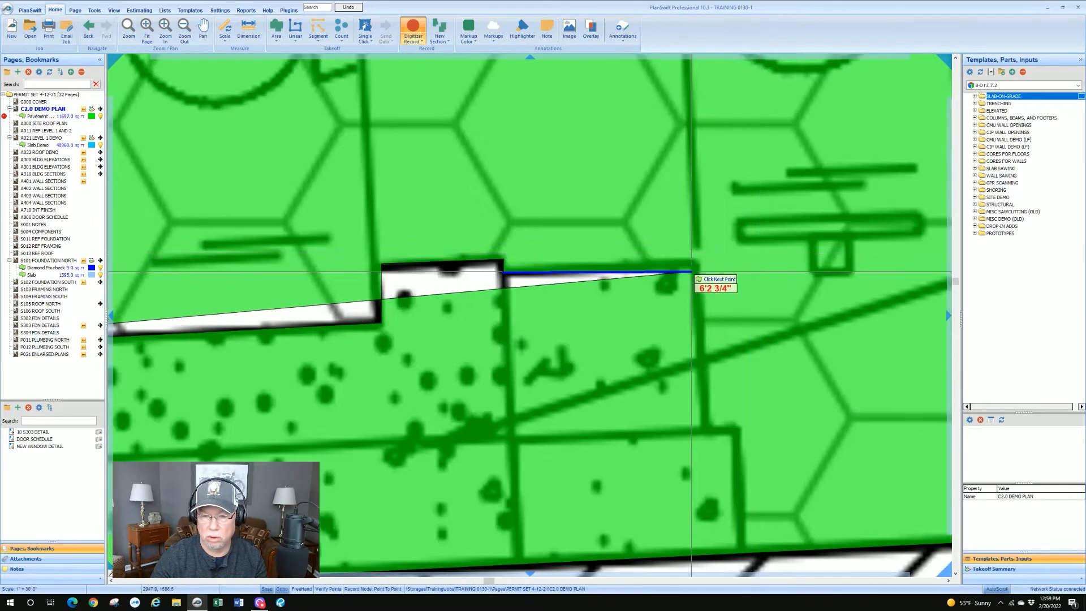
pyautogui.click(703, 432)
pyautogui.click(735, 432)
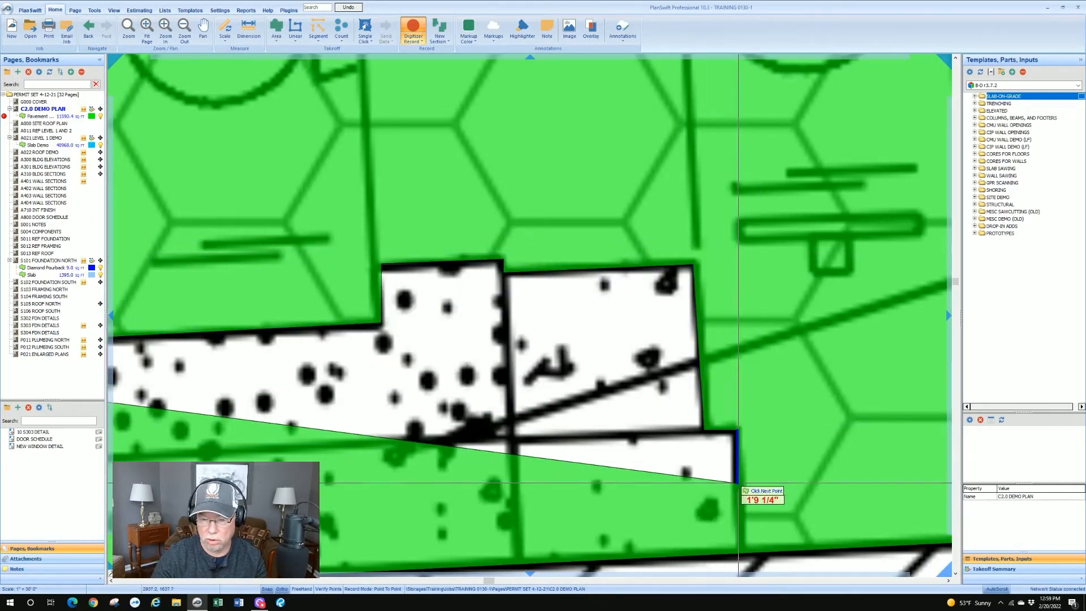
# - Place the cutout's points on the slab's lower-right and lower-left corners along the building edge, and finish recording
pyautogui.scroll(3, 735, 477)
pyautogui.click(782, 457)
pyautogui.scroll(-3, 786, 466)
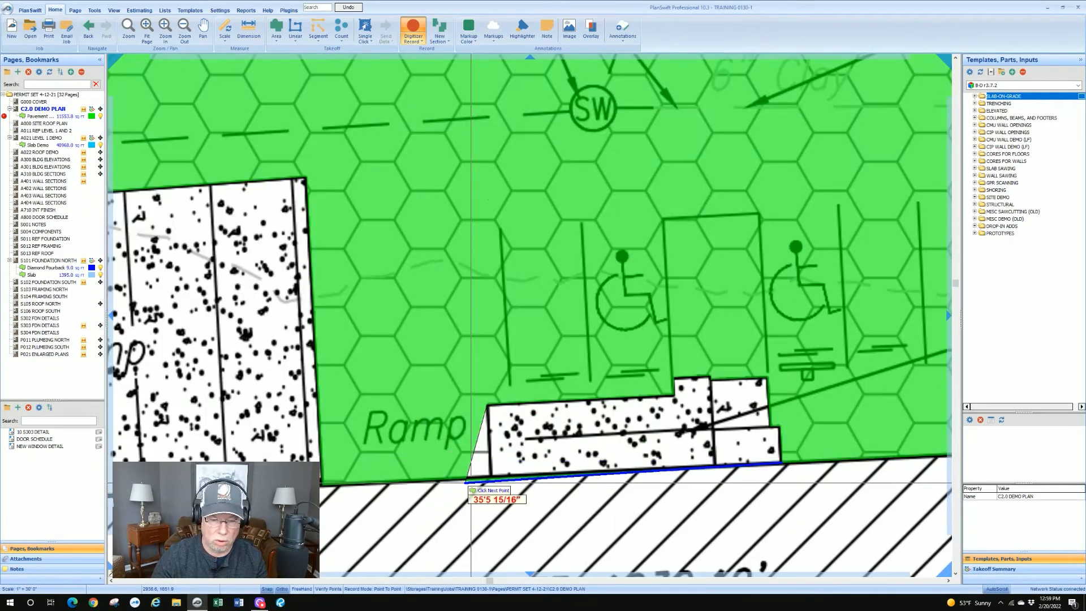
pyautogui.scroll(4, 513, 458)
pyautogui.click(521, 452)
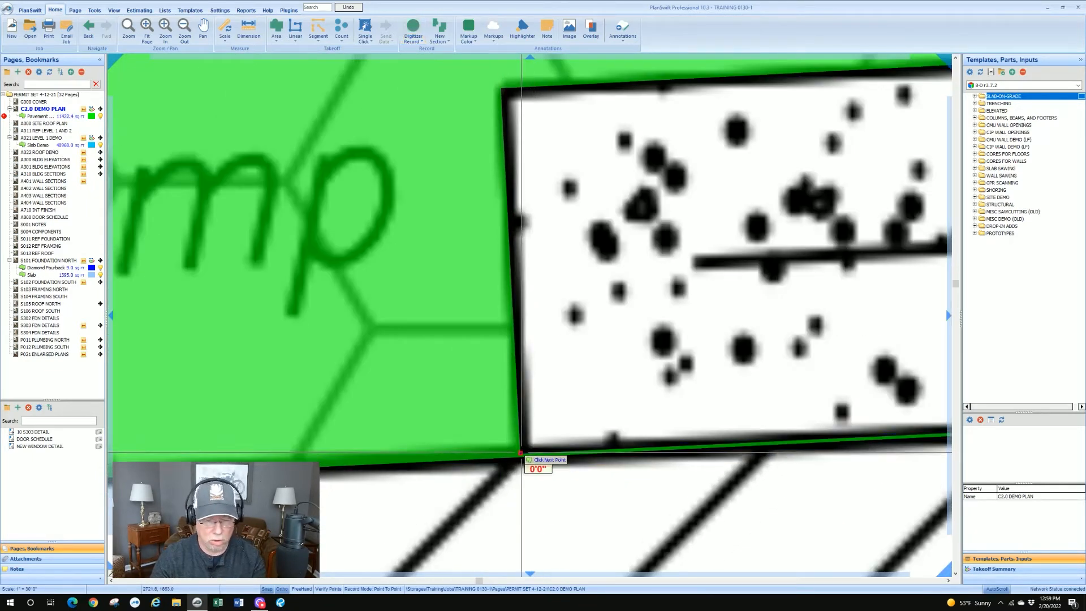
pyautogui.scroll(-7, 551, 371)
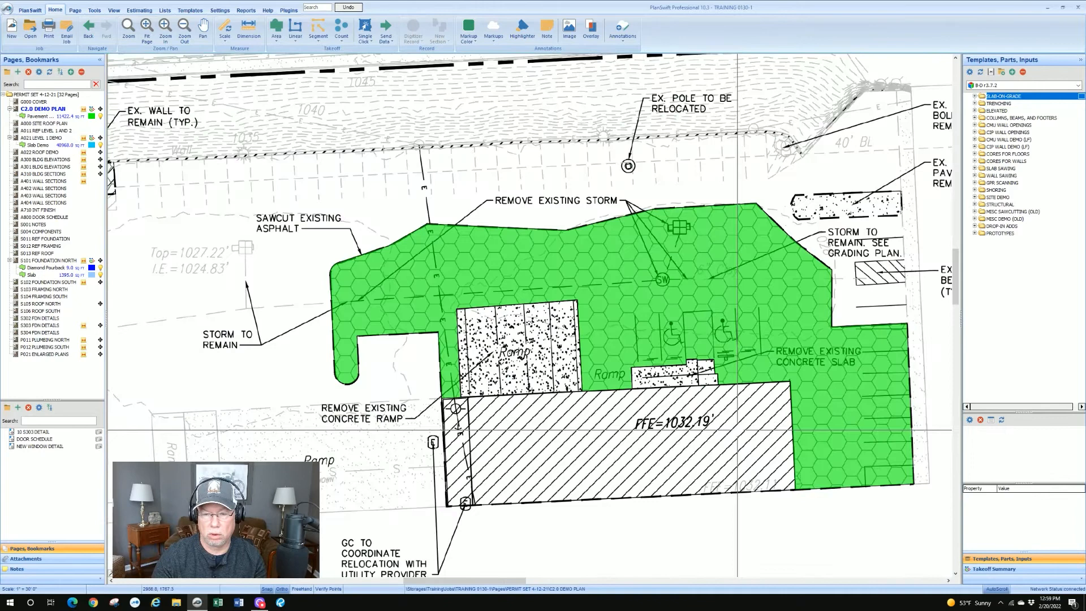
pyautogui.press('Escape')
# - Examine the Pavement Demo section's totals and select it to inspect the outline point midway along the diagonal sawcut edge
pyautogui.moveTo(706, 418); pyautogui.dragTo(615, 368)
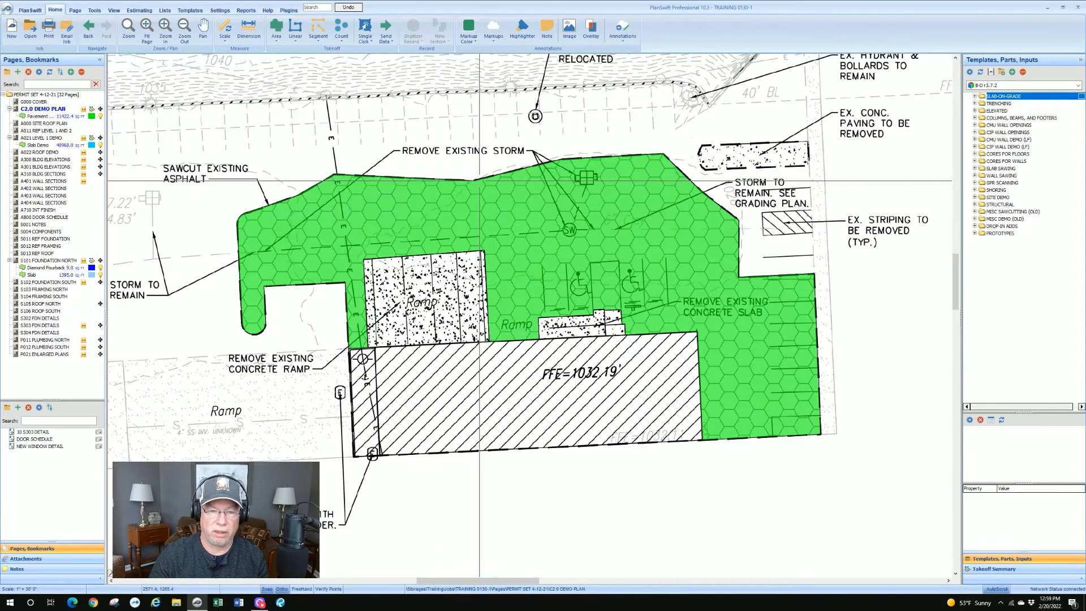
pyautogui.scroll(3, 466, 177)
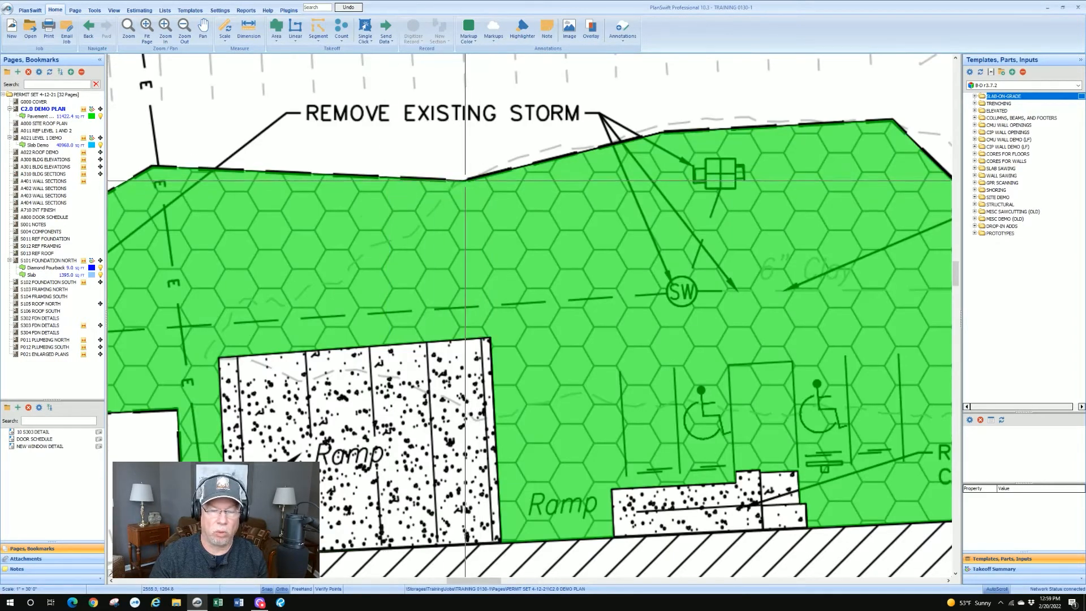
pyautogui.scroll(-2, 469, 181)
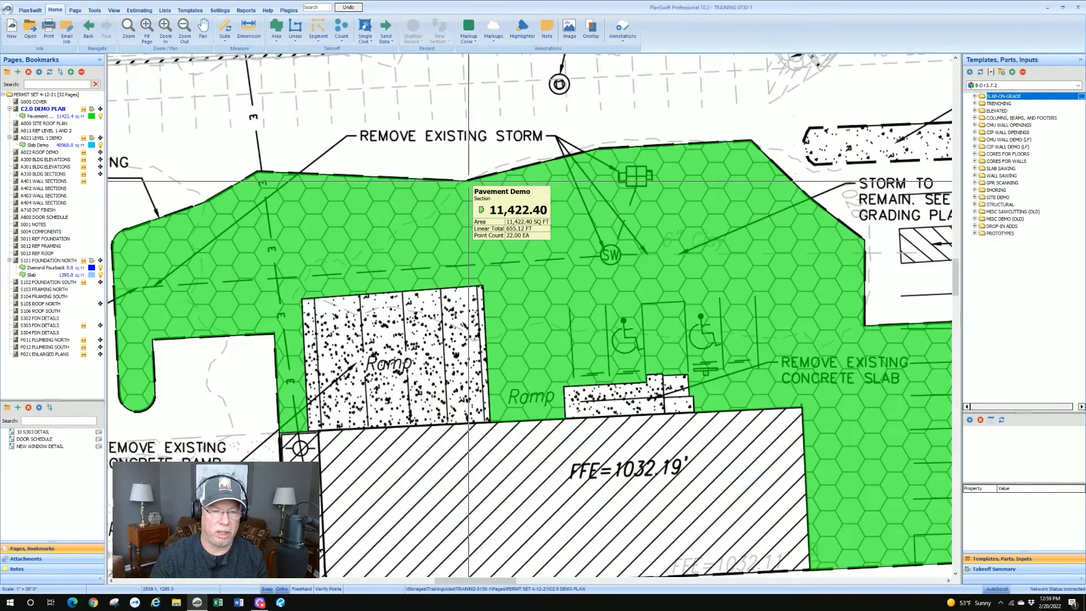
pyautogui.click(804, 191)
pyautogui.scroll(2, 803, 191)
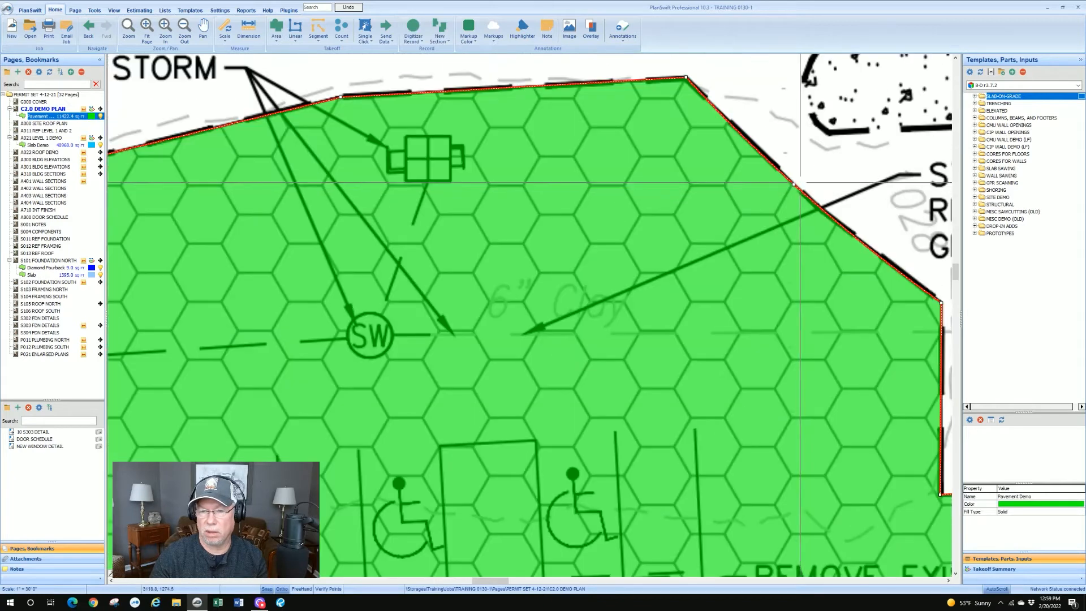
pyautogui.scroll(-1, 873, 148)
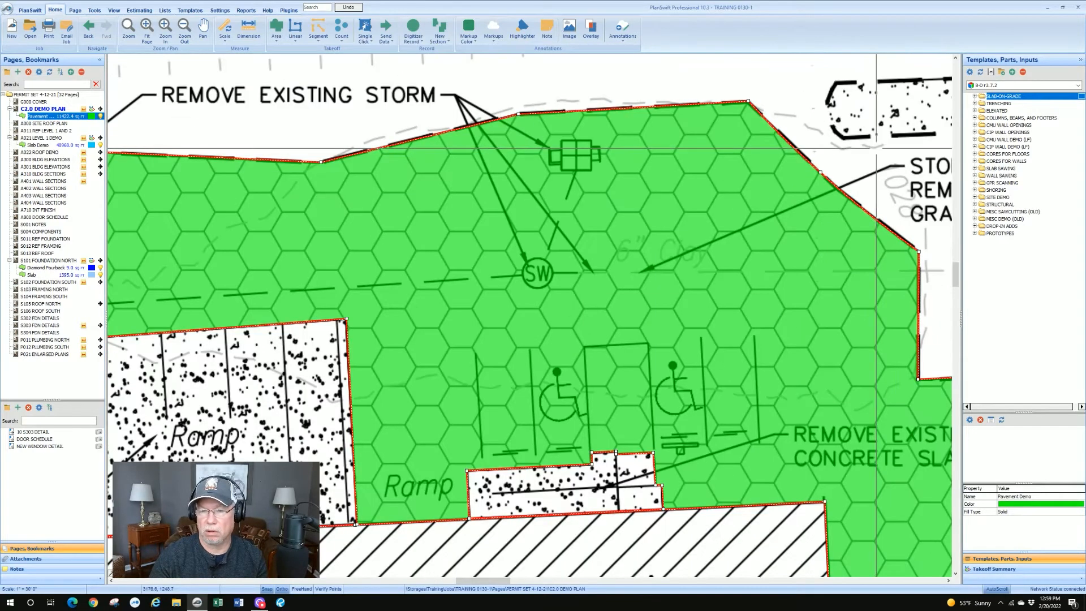
pyautogui.moveTo(873, 148); pyautogui.dragTo(713, 178)
pyautogui.click(713, 178)
pyautogui.scroll(2, 695, 184)
pyautogui.click(613, 231)
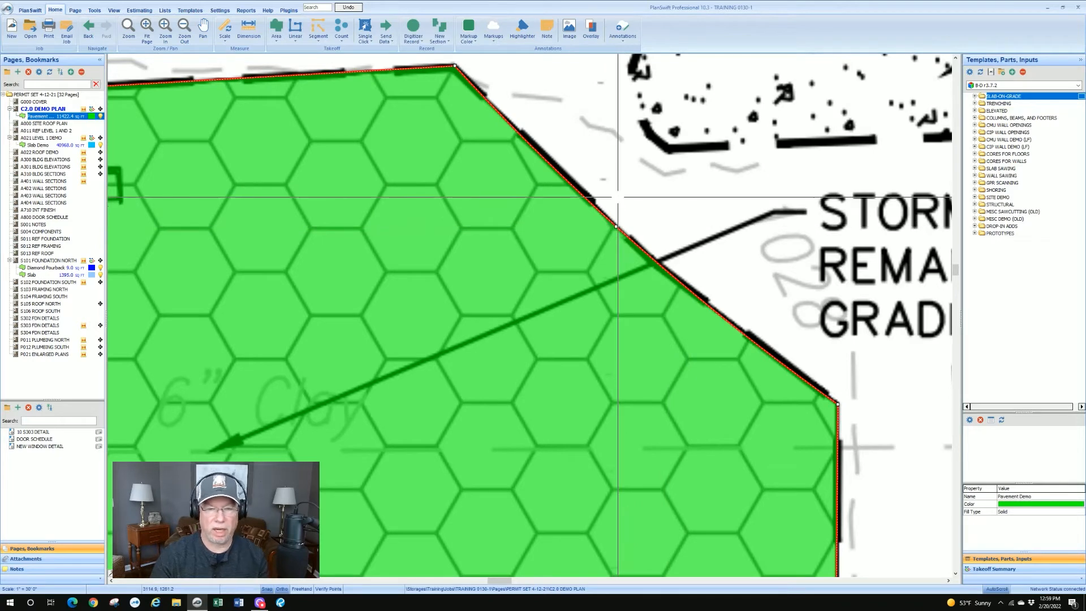
pyautogui.scroll(-2, 627, 216)
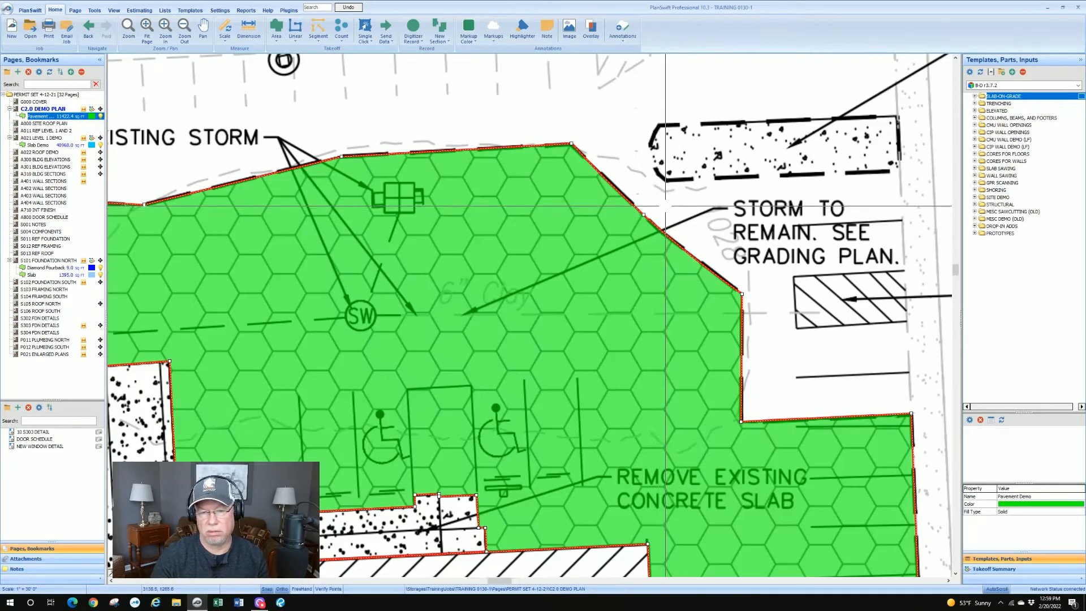
# - Move the Pavement Demo outline's middle point on the diagonal sawcut edge up and outward onto the dashed sawcut line
pyautogui.scroll(2, 648, 209)
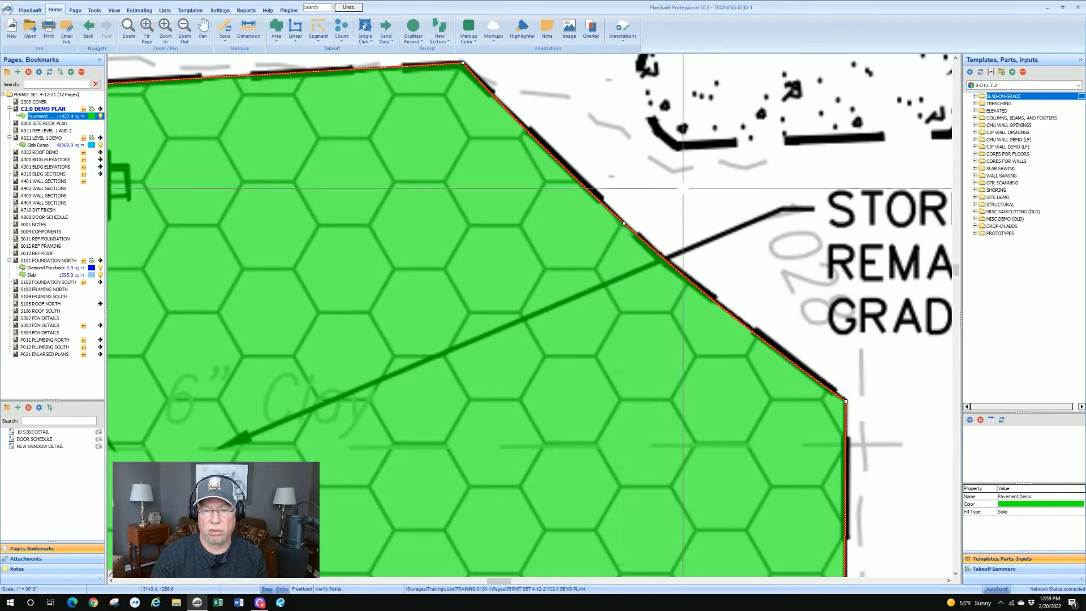
pyautogui.scroll(-1, 683, 187)
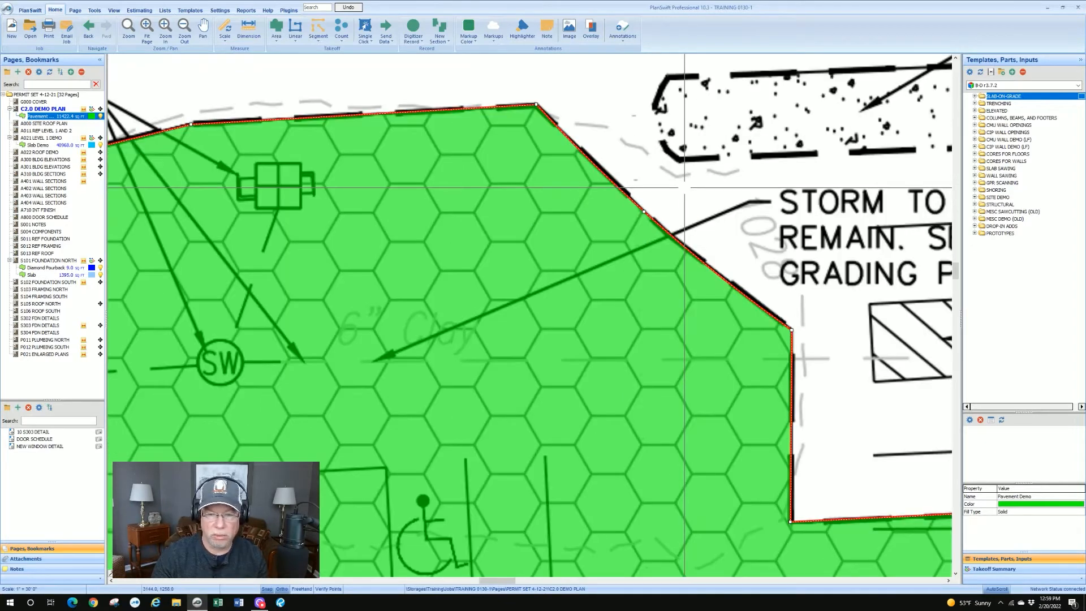
pyautogui.scroll(3, 684, 188)
pyautogui.scroll(-2, 686, 186)
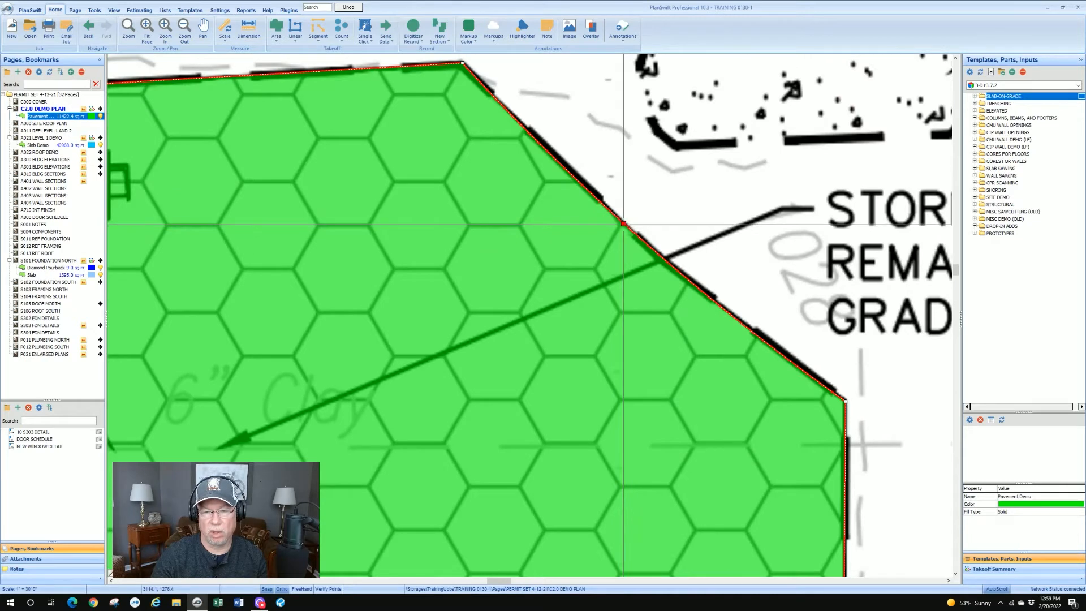
pyautogui.moveTo(623, 223)
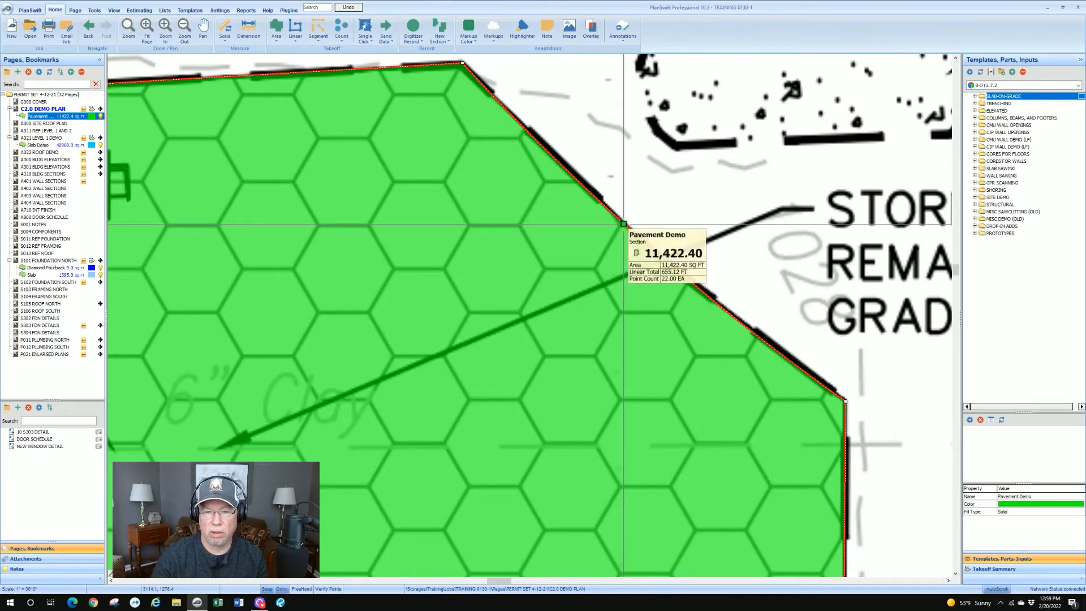
pyautogui.moveTo(624, 223); pyautogui.dragTo(595, 195)
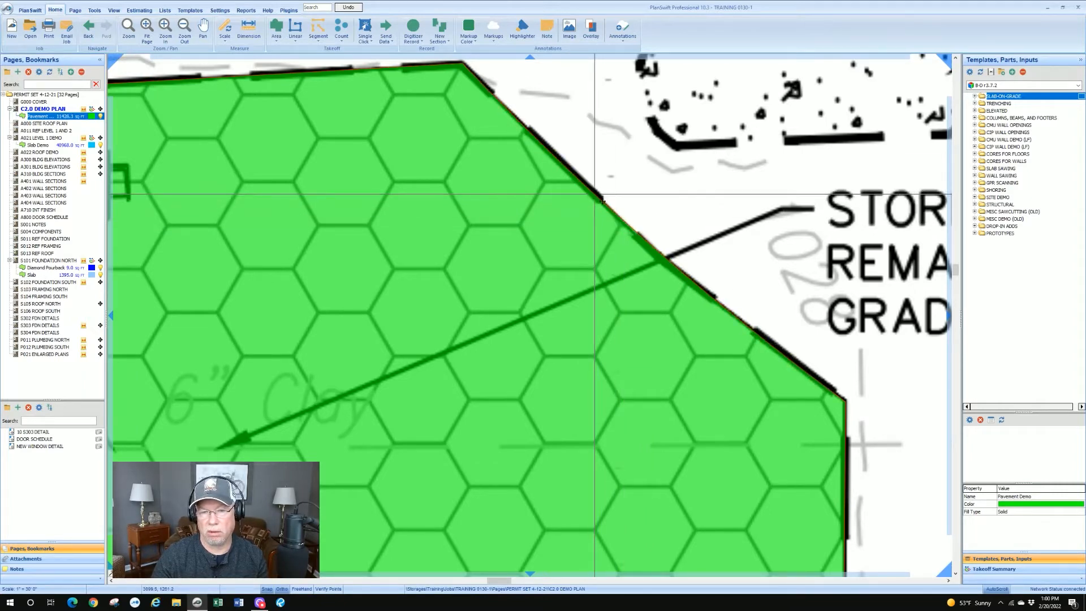
pyautogui.scroll(-2, 781, 260)
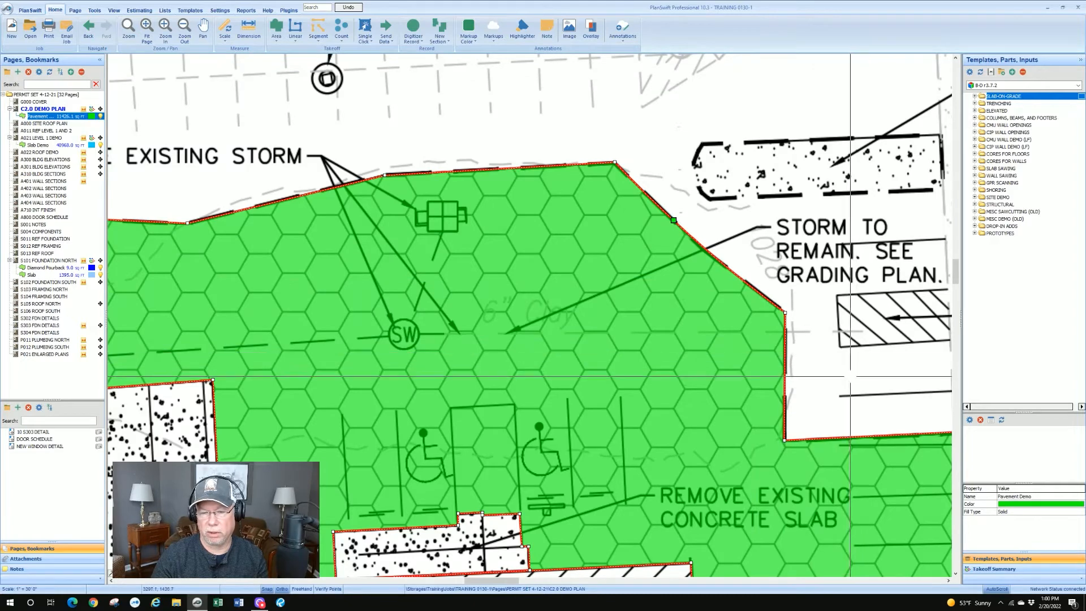
# - Select the Pavement Demo section and move the lowest arc point of its narrow rounded end onto the sawcut line
pyautogui.moveTo(850, 376); pyautogui.dragTo(671, 253)
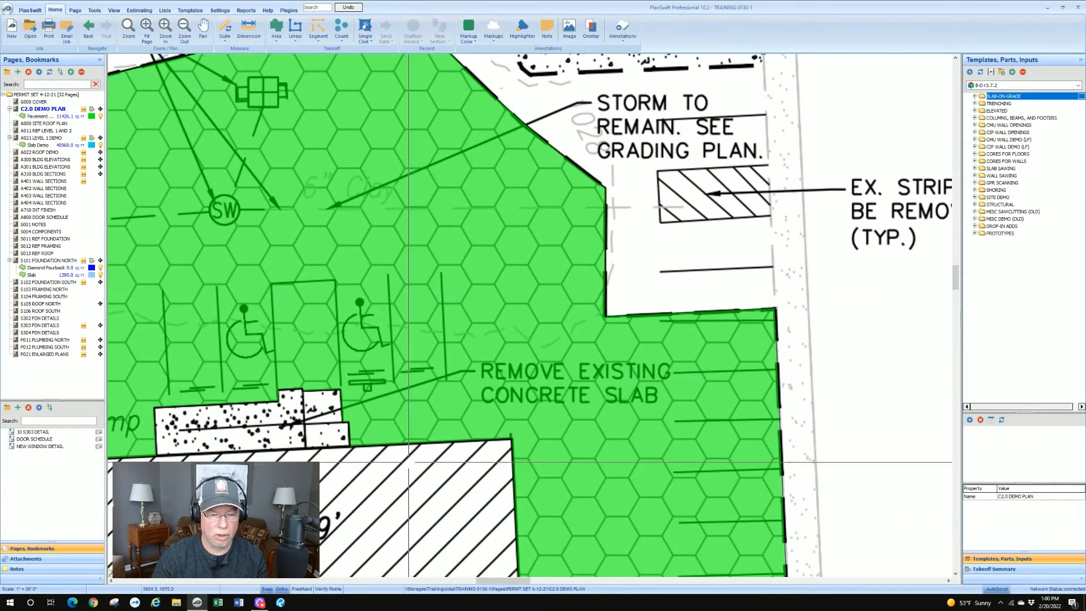
pyautogui.moveTo(408, 462); pyautogui.dragTo(802, 392)
pyautogui.moveTo(535, 397); pyautogui.dragTo(919, 346)
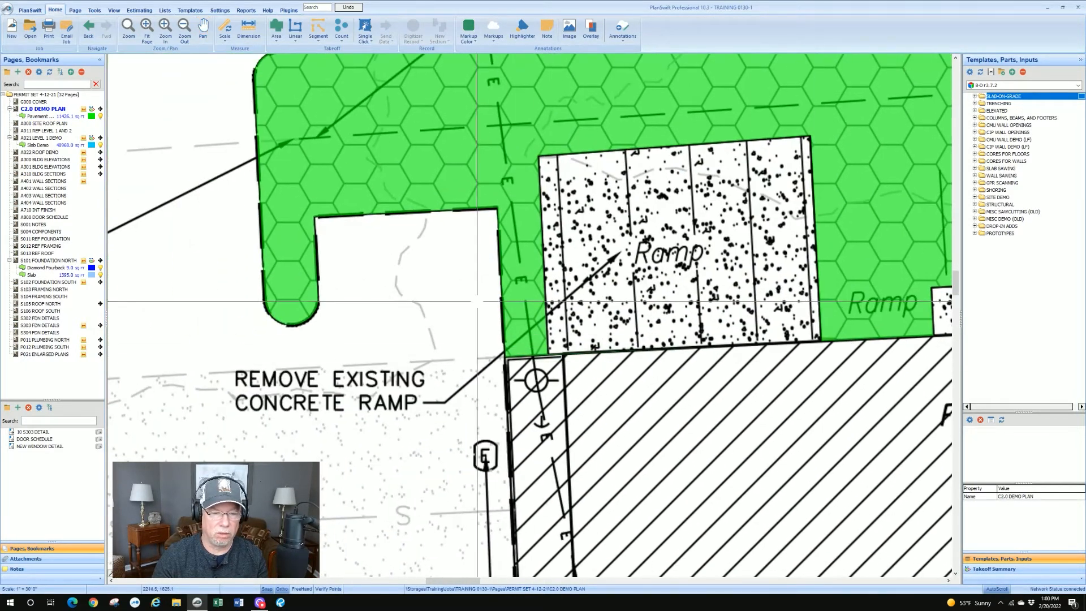
pyautogui.scroll(4, 262, 339)
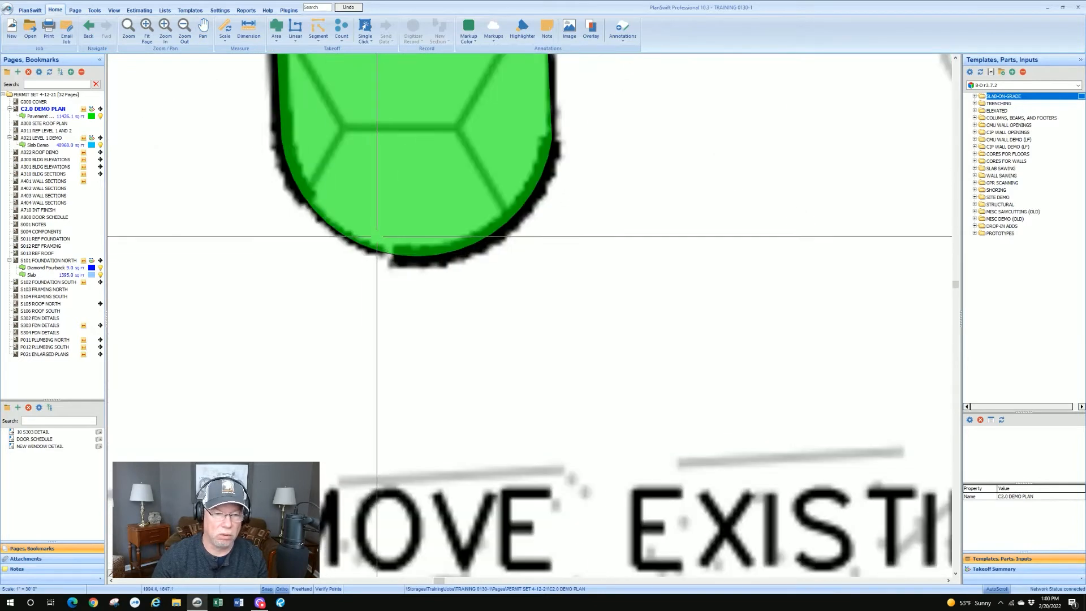
pyautogui.click(396, 256)
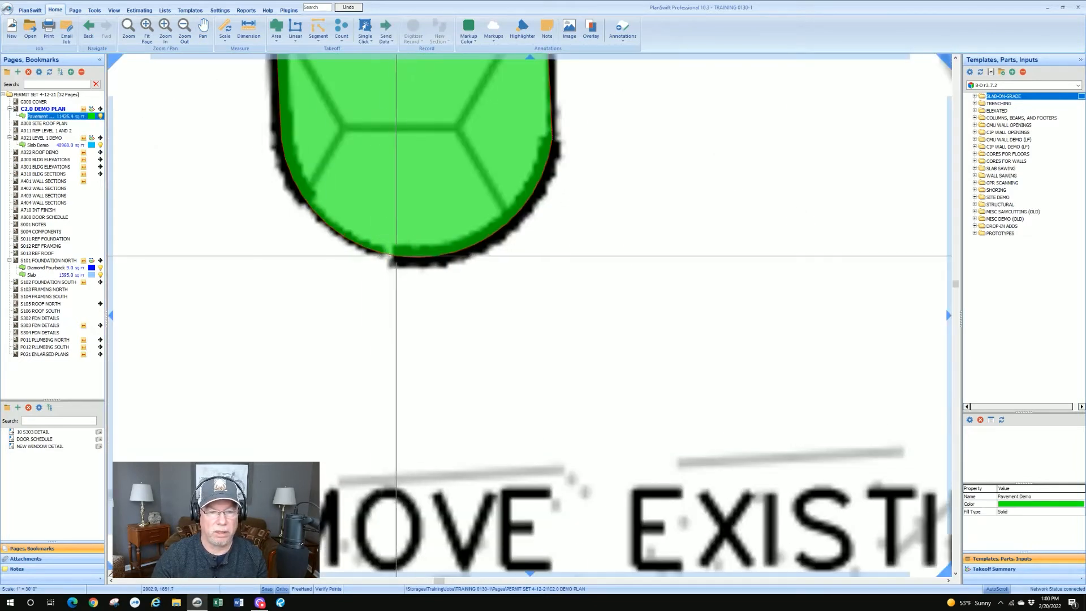
pyautogui.moveTo(372, 250); pyautogui.dragTo(422, 261)
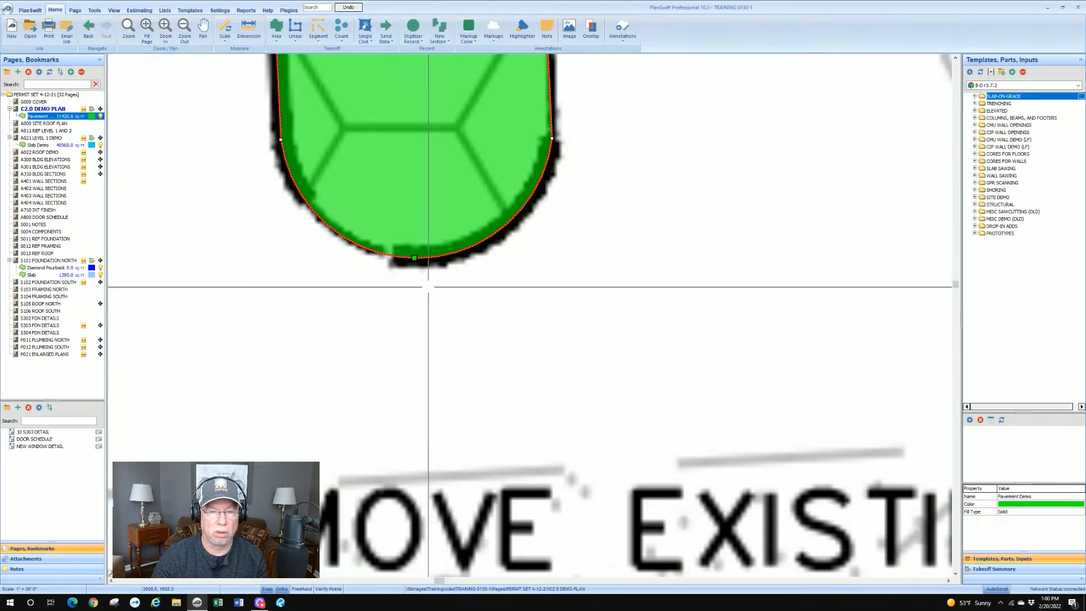
# - Shift the rounded end's left arc point outward onto the sawcut line, adjust its right arc point, and deselect the section
pyautogui.moveTo(281, 140); pyautogui.dragTo(276, 140)
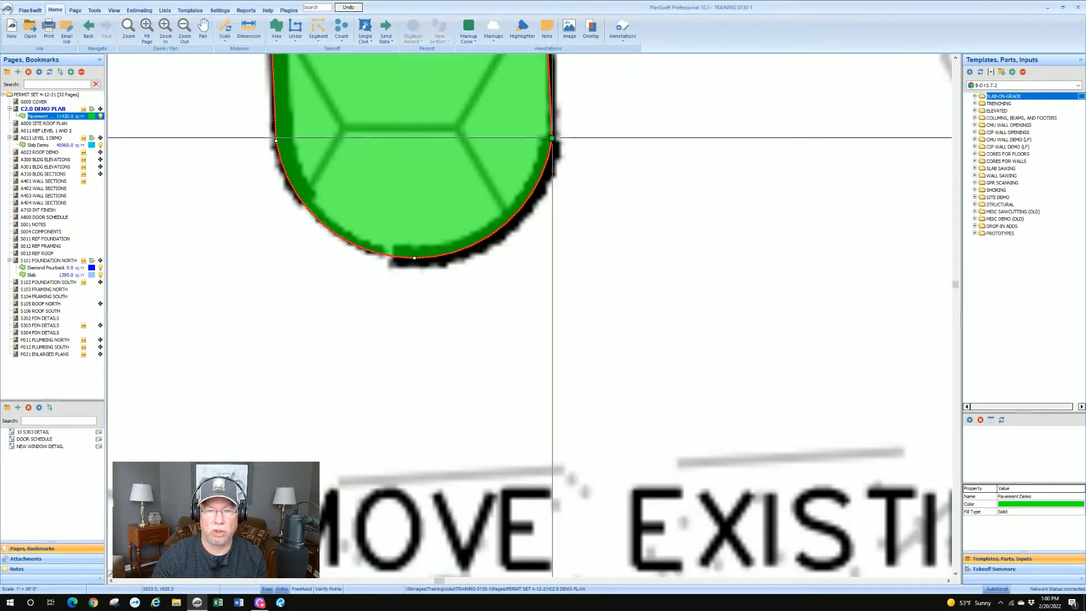
pyautogui.moveTo(552, 138); pyautogui.dragTo(551, 138)
pyautogui.scroll(-5, 583, 162)
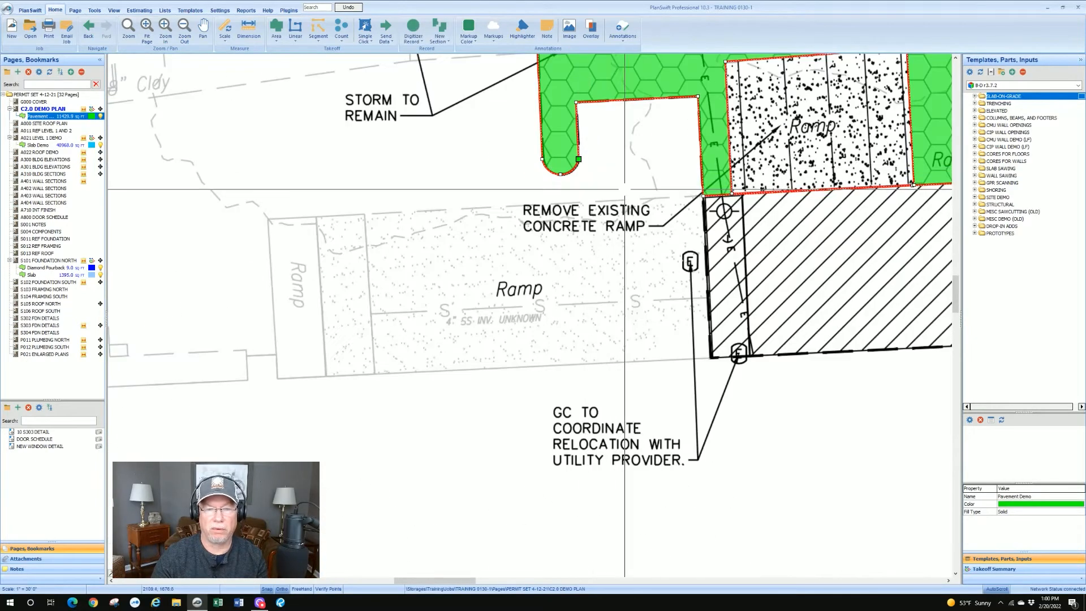
pyautogui.click(643, 173)
pyautogui.moveTo(646, 162); pyautogui.dragTo(488, 389)
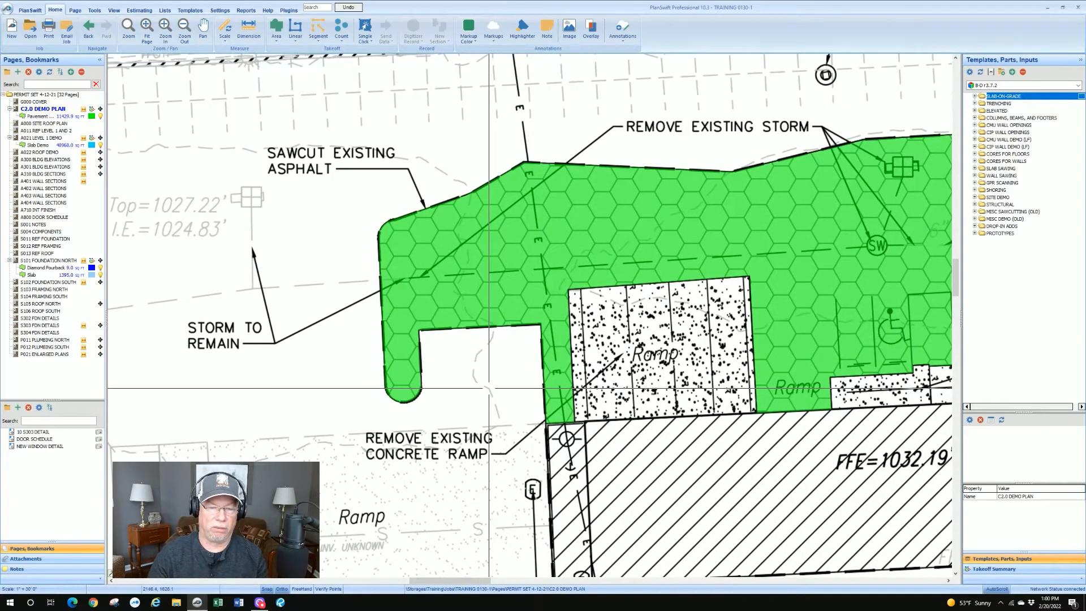
# - Examine the totals of the subtracted concrete ramp and the full Pavement Demo section, and deselect the section
pyautogui.moveTo(649, 373)
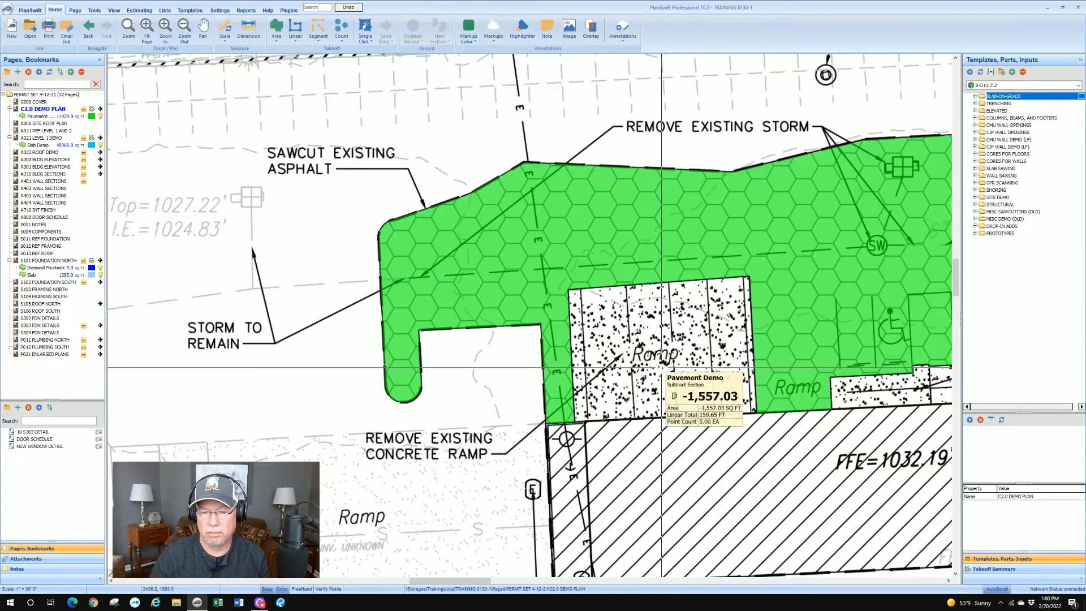
pyautogui.moveTo(714, 464)
pyautogui.mouseDown()
pyautogui.moveTo(506, 357)
pyautogui.moveTo(535, 367)
pyautogui.mouseUp()
pyautogui.scroll(-2, 505, 358)
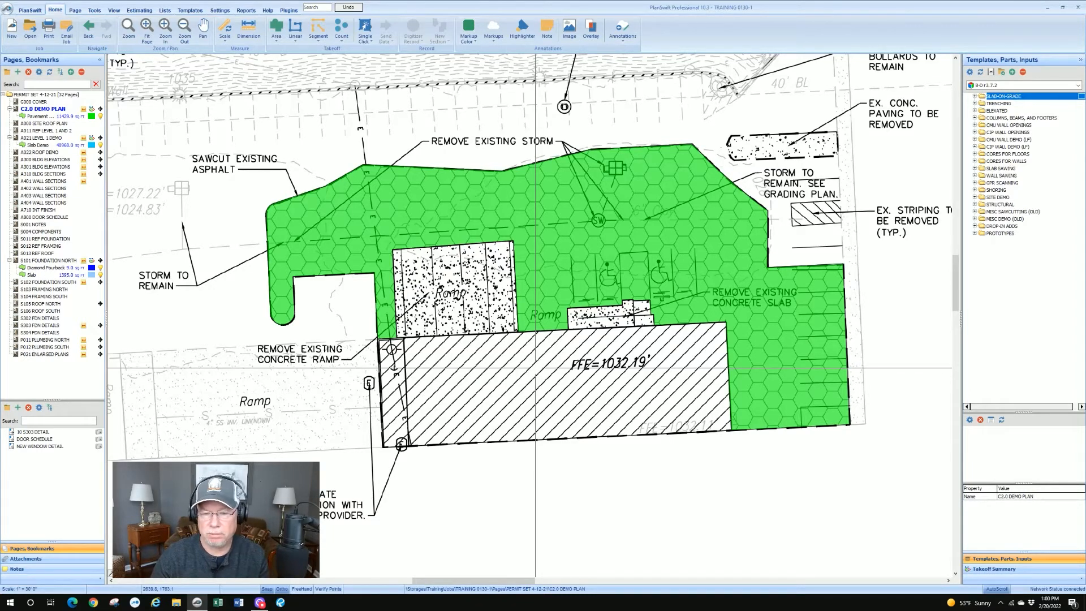
pyautogui.click(593, 261)
pyautogui.moveTo(593, 261)
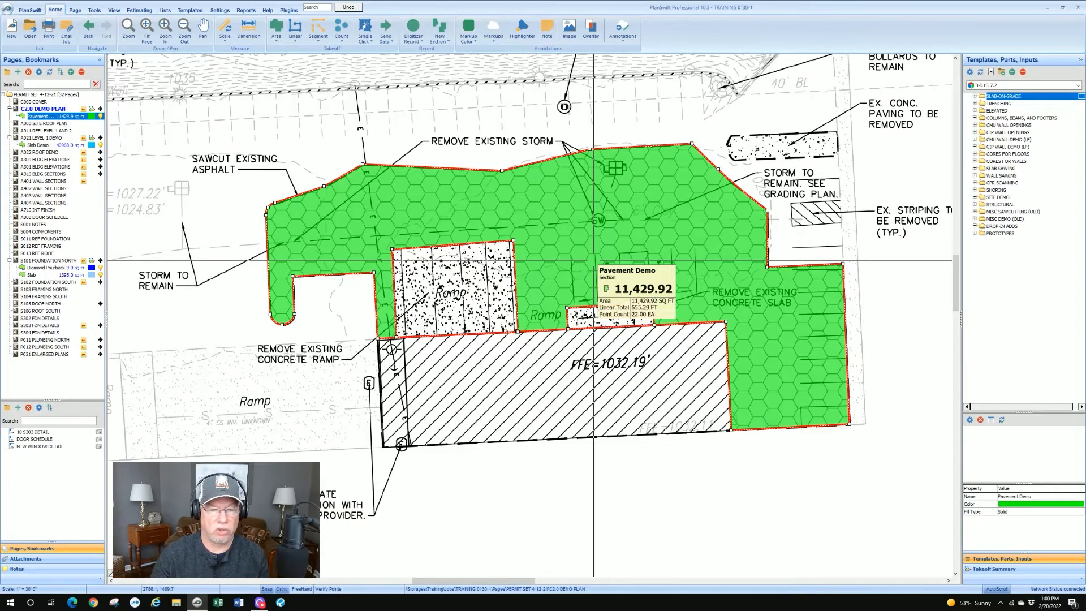
pyautogui.click(532, 367)
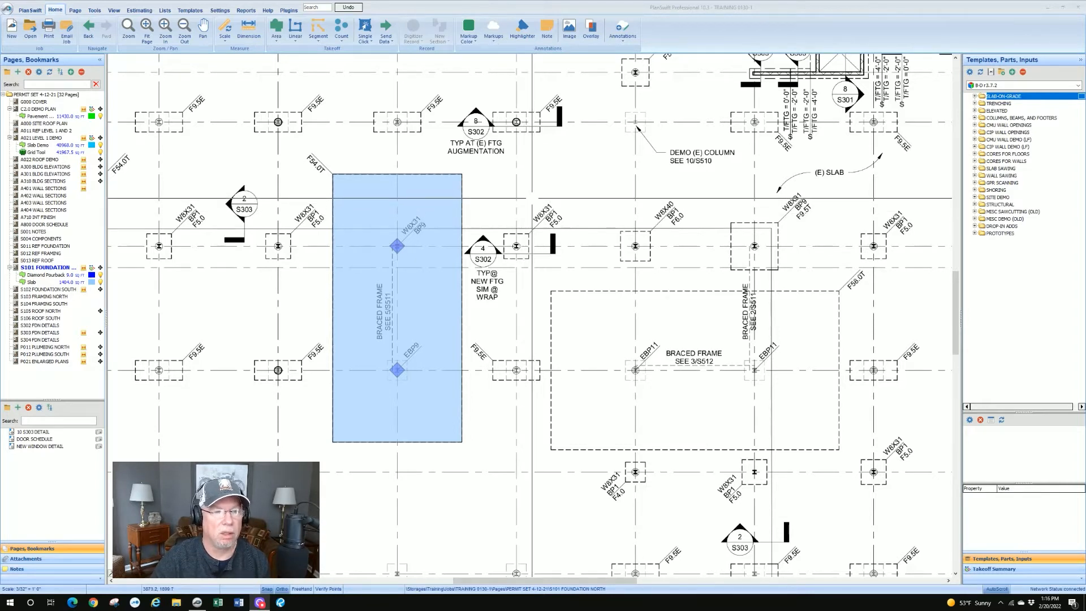
# - Examine the property forms of the Roof Area, Price Per SQ FT and Area Cubic Yards takeoff tools without creating anything
pyautogui.click(276, 39)
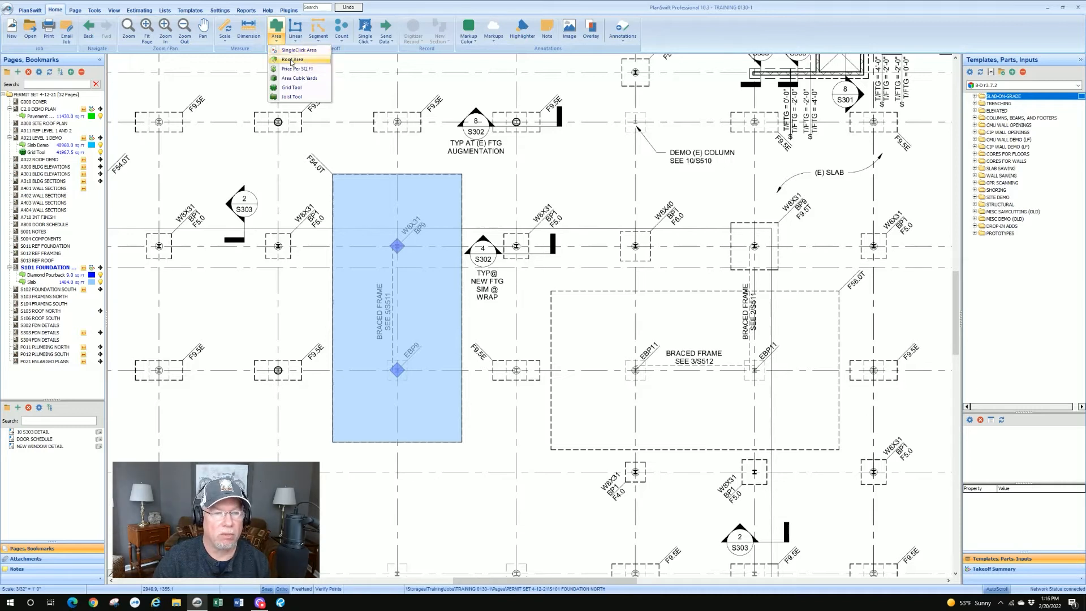
pyautogui.click(292, 60)
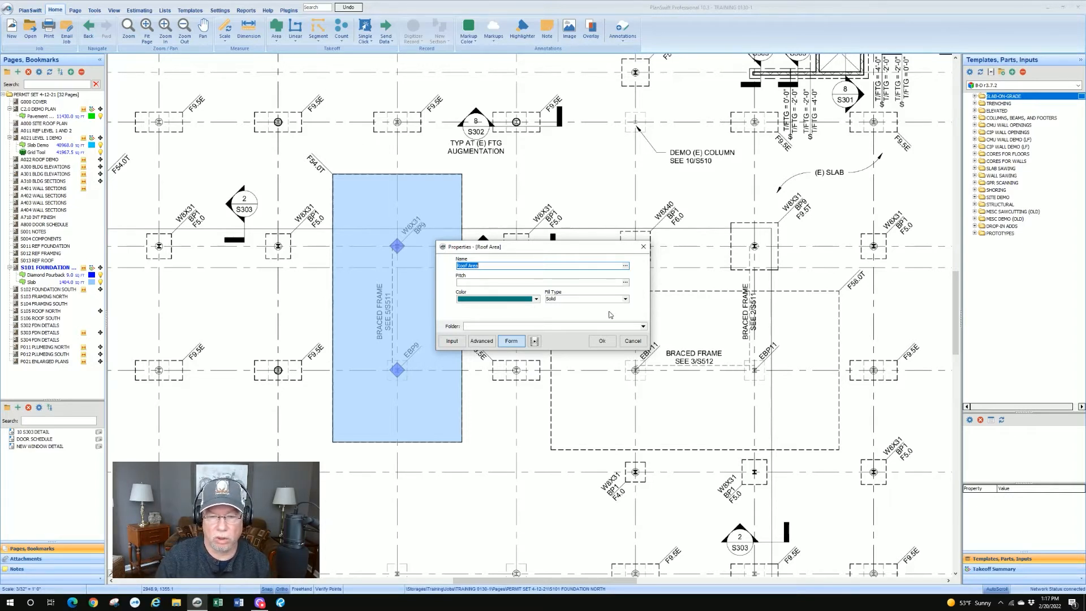
pyautogui.click(632, 341)
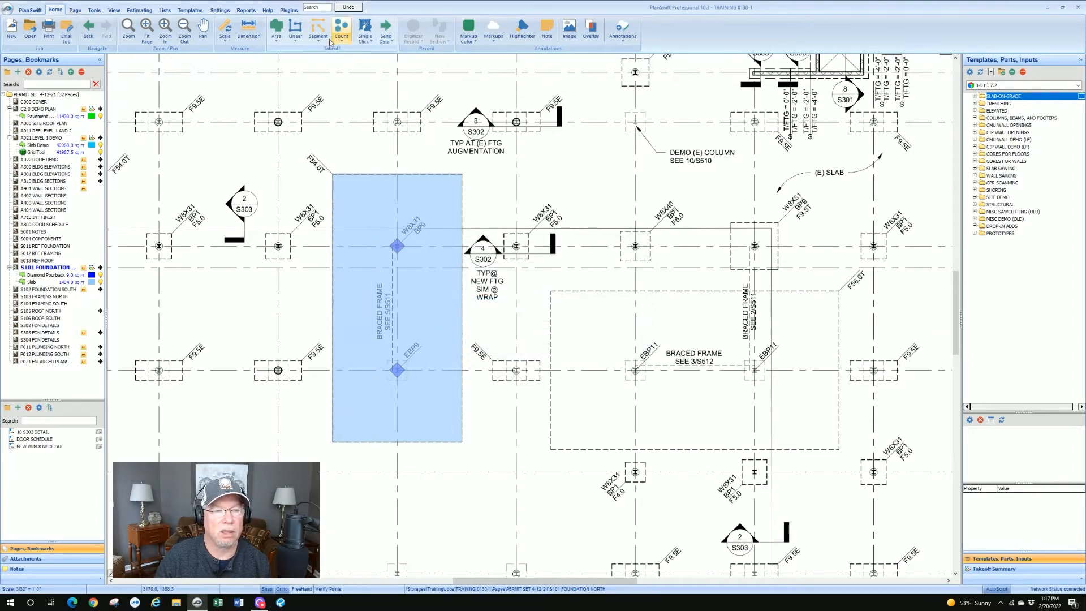
pyautogui.click(277, 41)
pyautogui.click(288, 69)
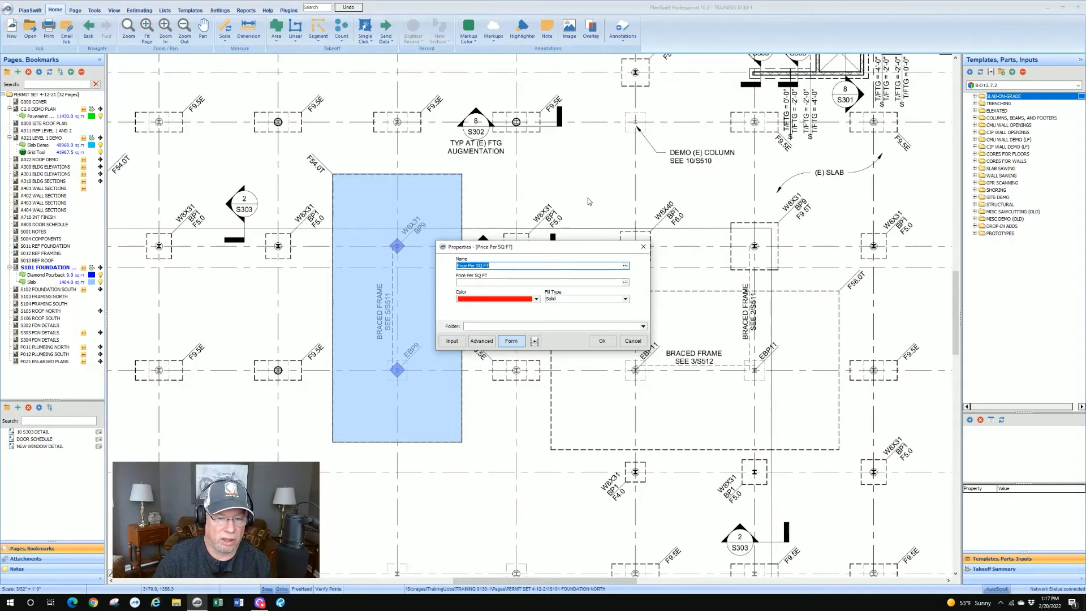
pyautogui.click(632, 342)
pyautogui.click(276, 38)
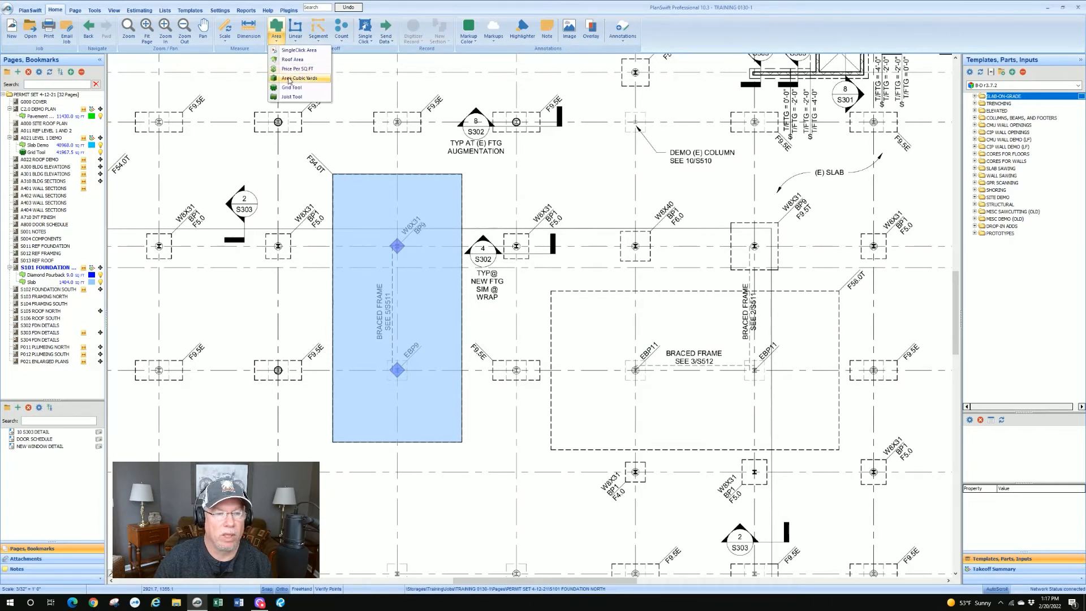
pyautogui.click(289, 78)
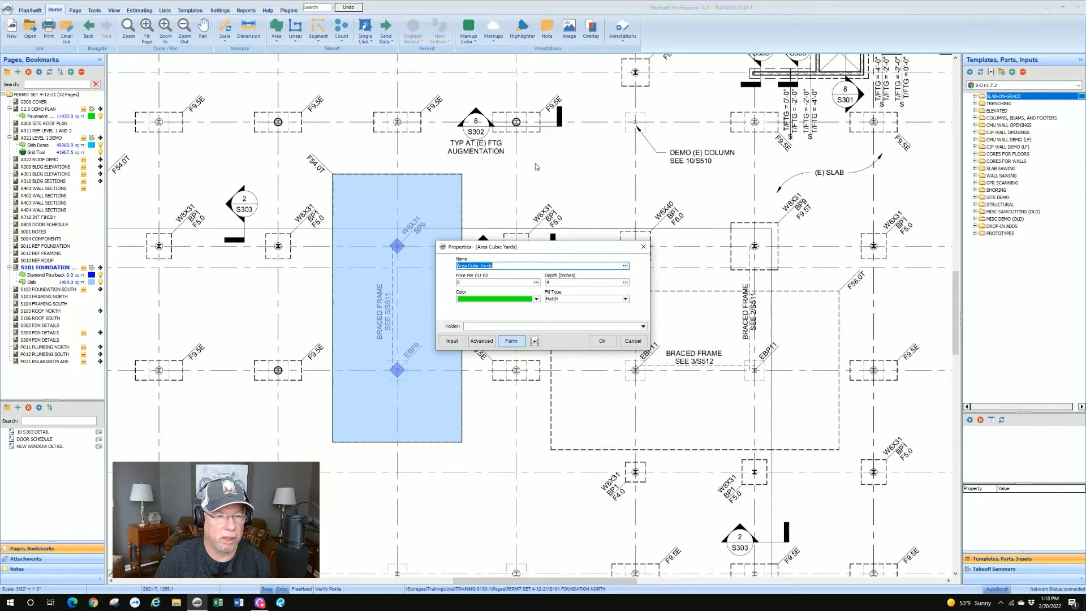
pyautogui.click(633, 341)
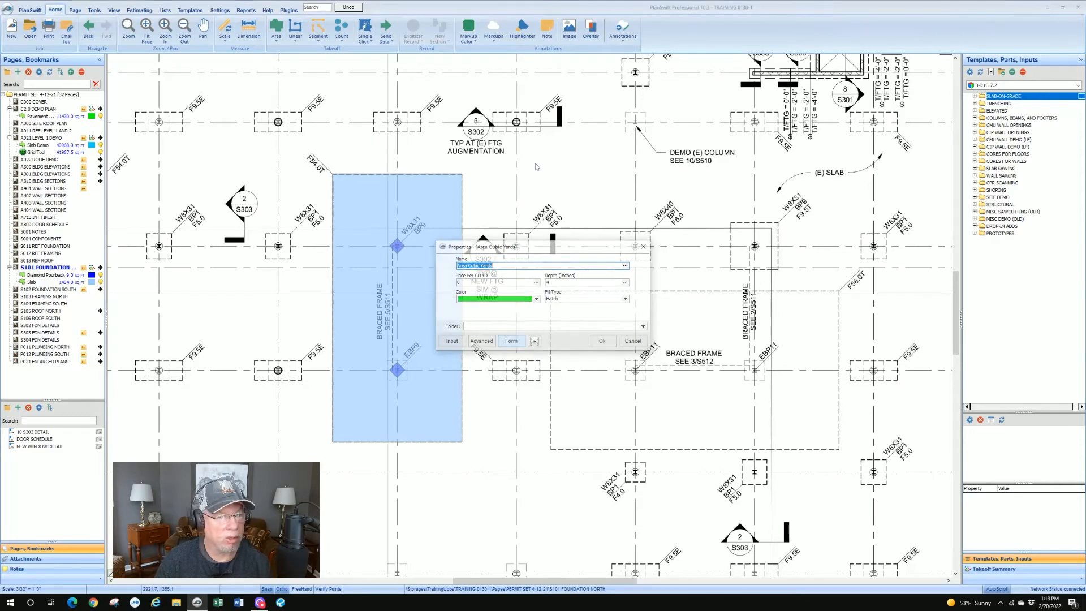
# - Start a Grid Tool takeoff on the S101 foundation plan named Slab Sawing with its color set to None
pyautogui.click(276, 42)
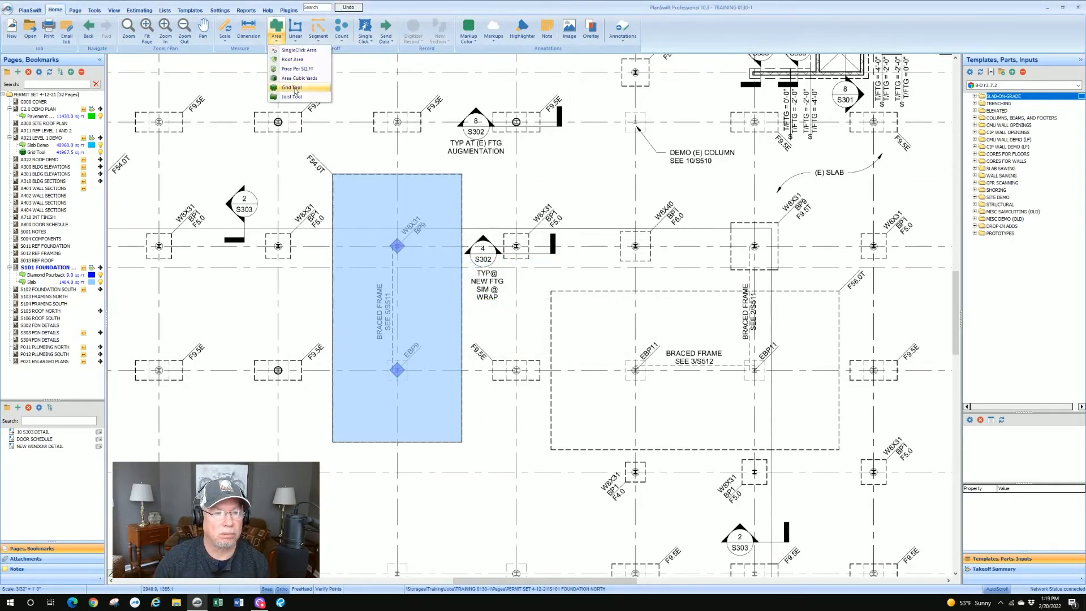
pyautogui.click(293, 89)
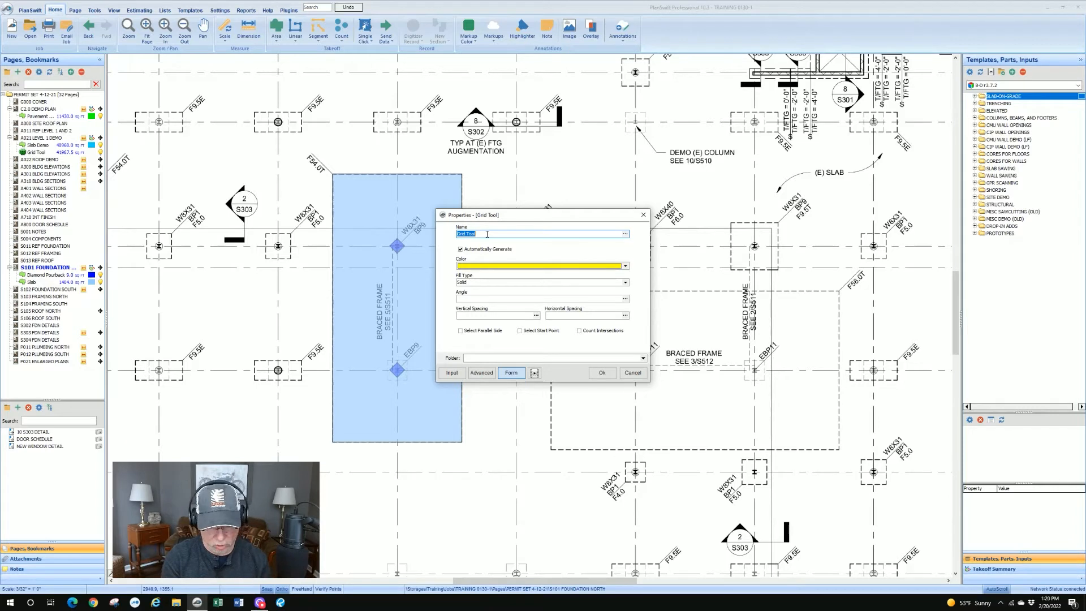
pyautogui.write('Slab')
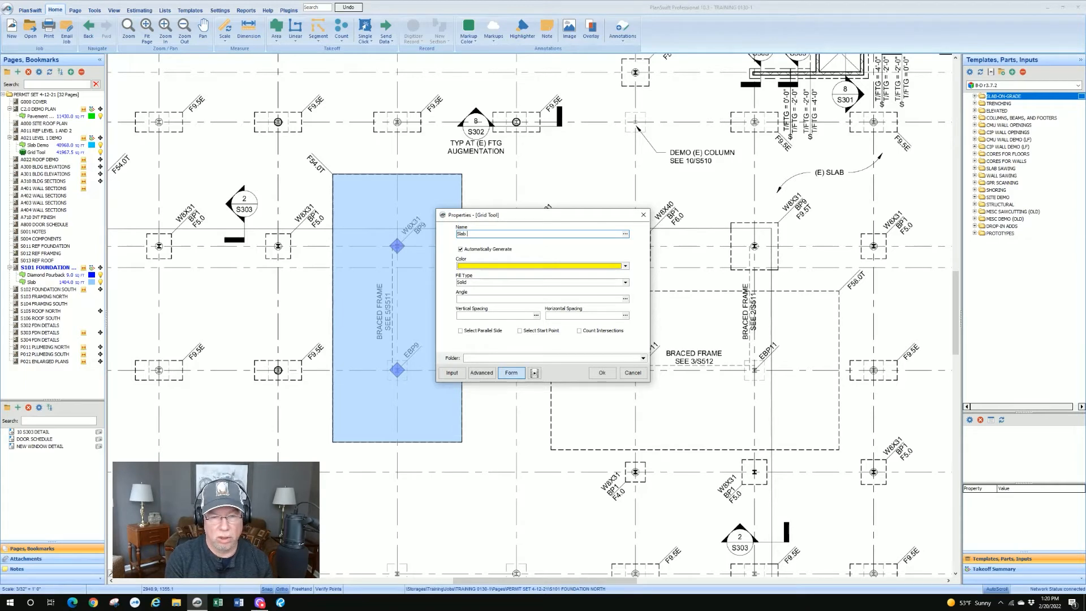
pyautogui.write(' Sawing')
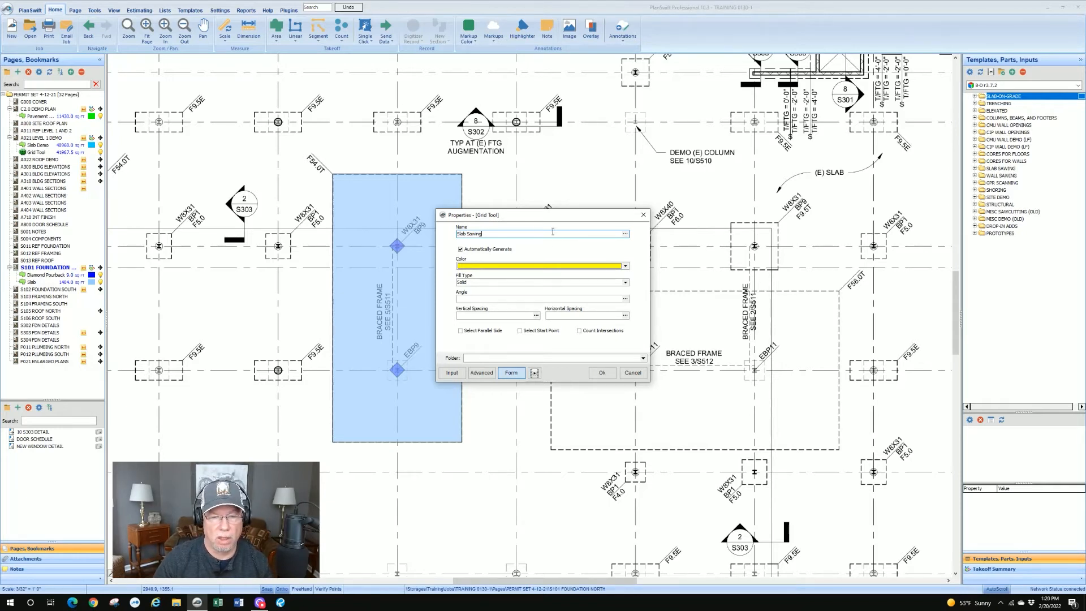
pyautogui.click(626, 267)
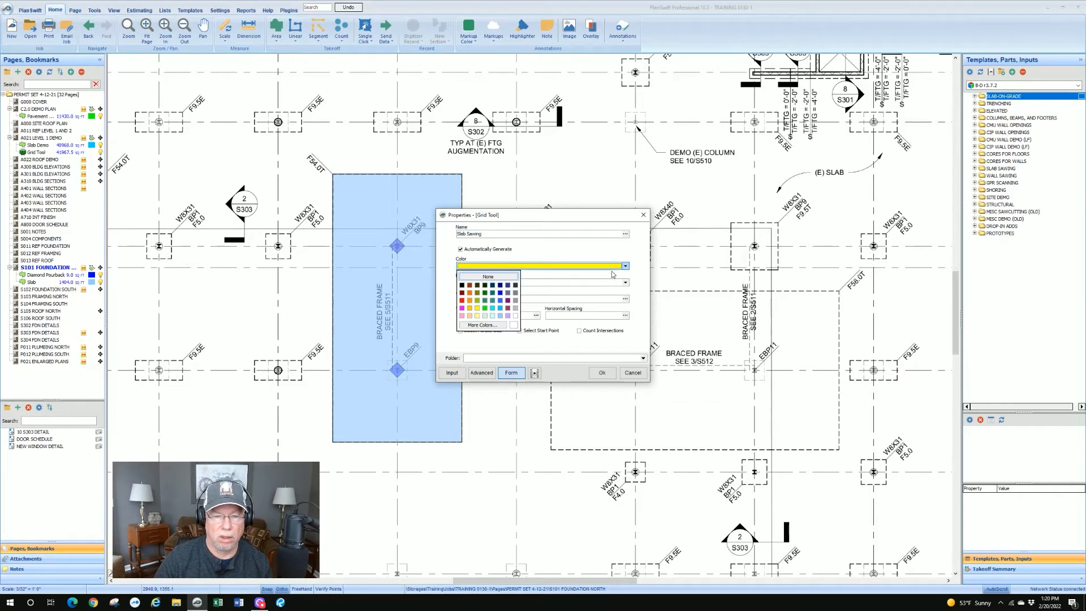
pyautogui.click(497, 278)
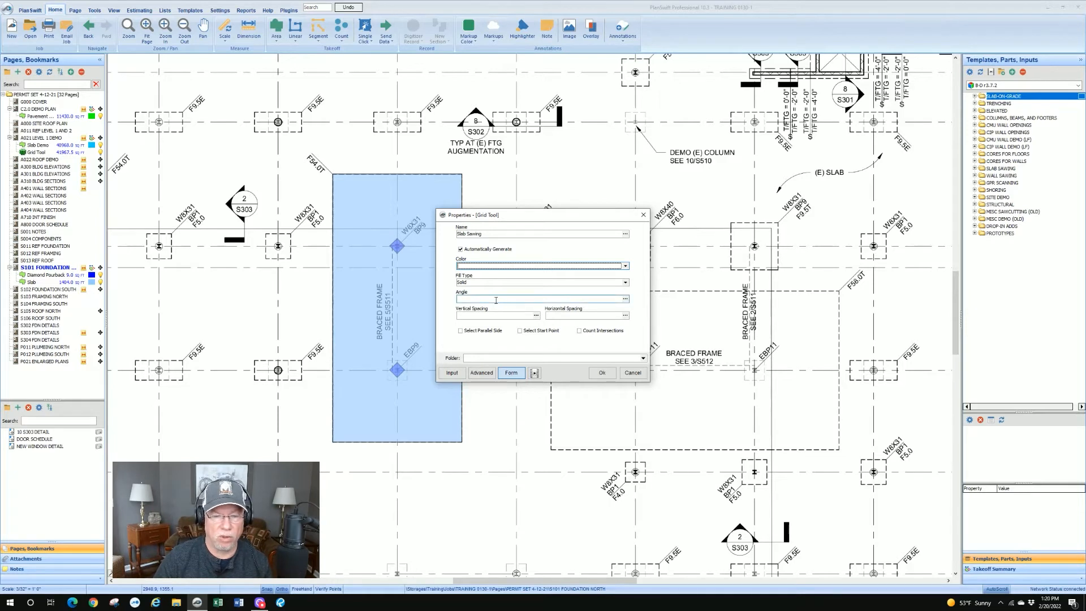
# - Set the Slab Sawing grid's vertical and horizontal spacing to 48 and accept the properties
pyautogui.click(493, 316)
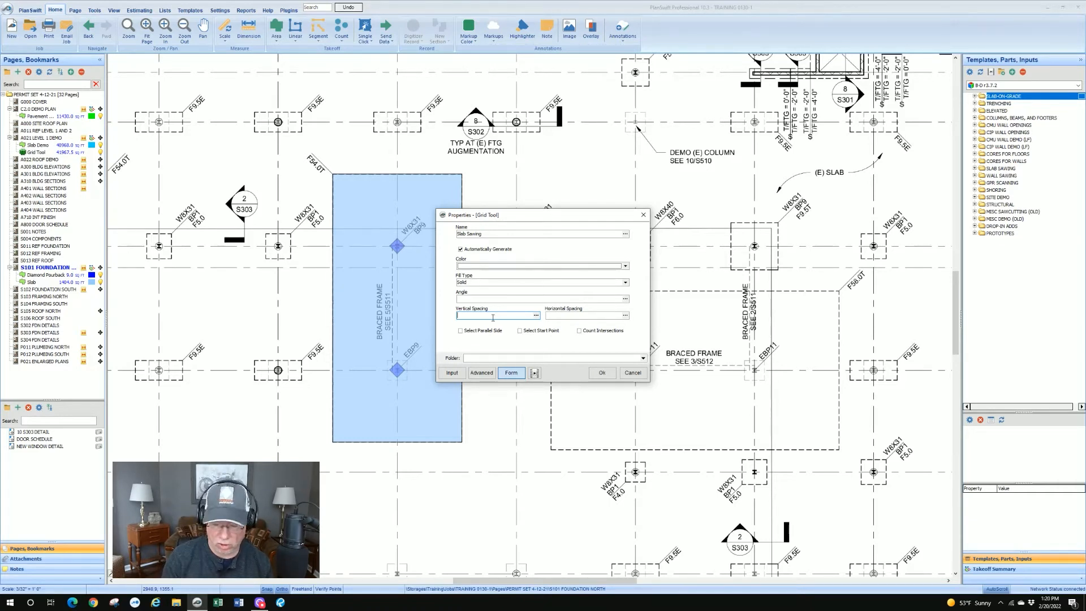
pyautogui.write('48')
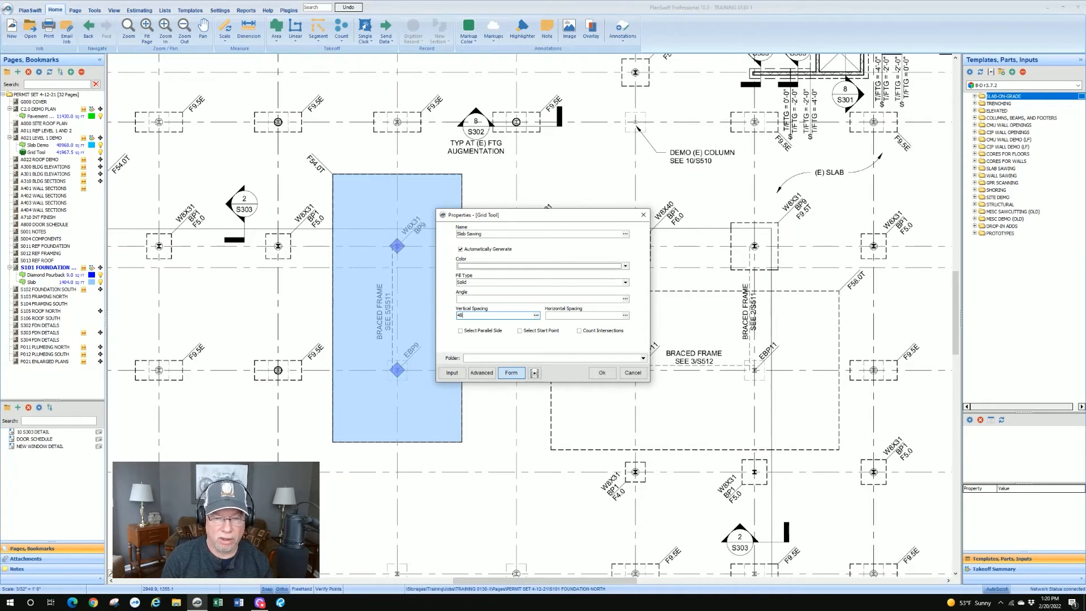
pyautogui.press('Tab')
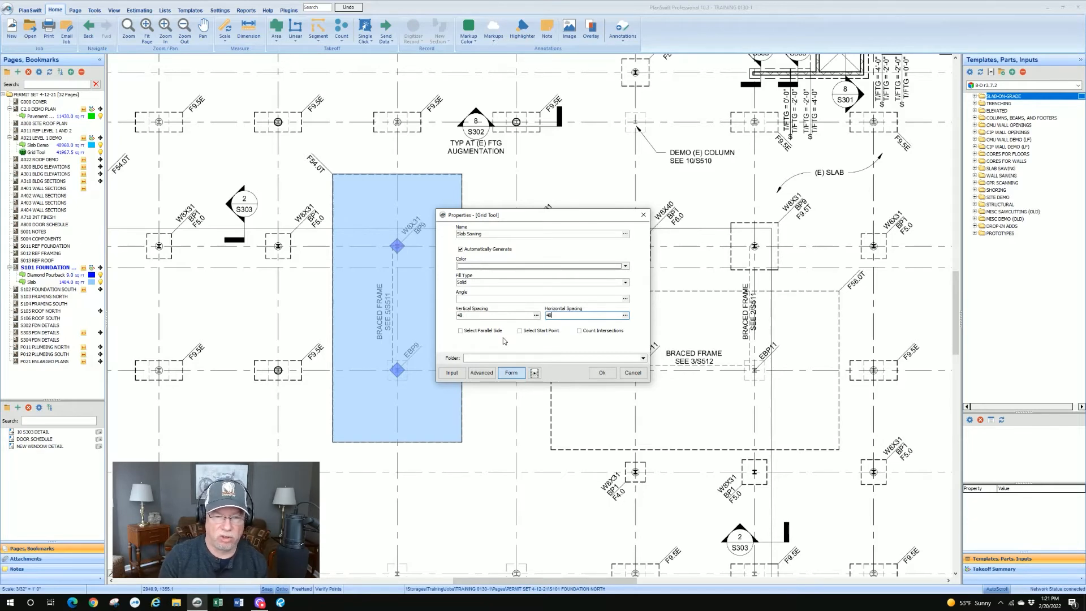
pyautogui.click(602, 372)
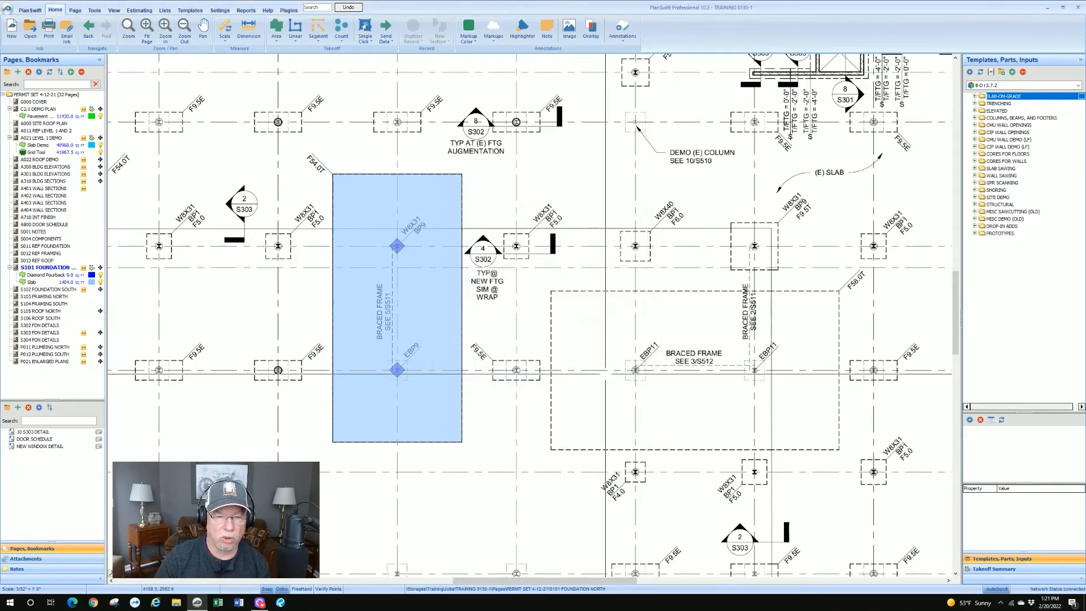
# - Trace the Slab Sawing area around the four corners of the blue slab rectangle, about 26 feet wide, and finish recording
pyautogui.click(332, 174)
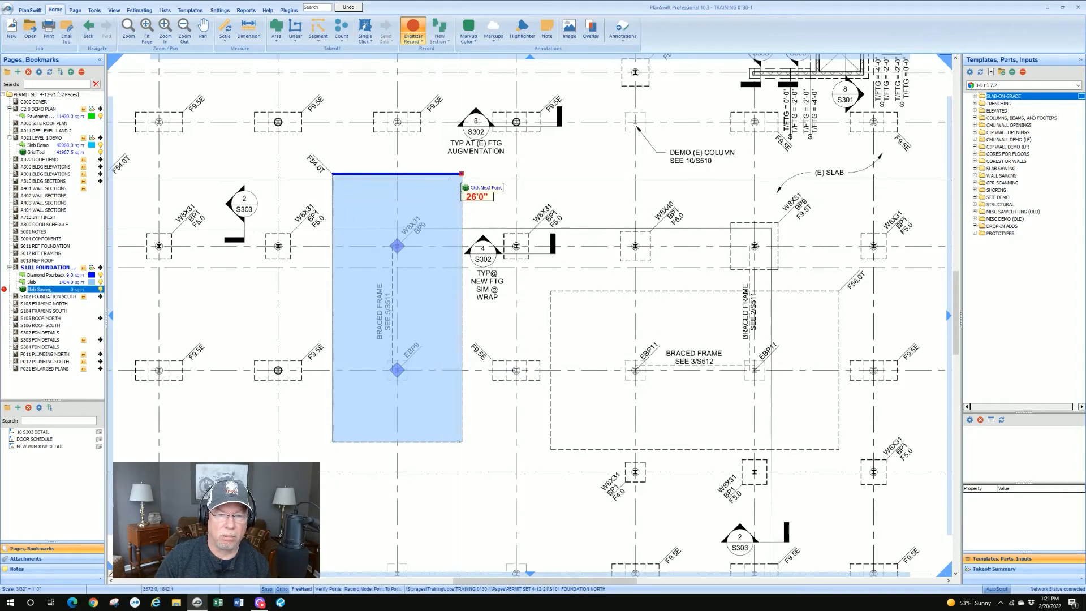
pyautogui.click(461, 174)
pyautogui.click(462, 441)
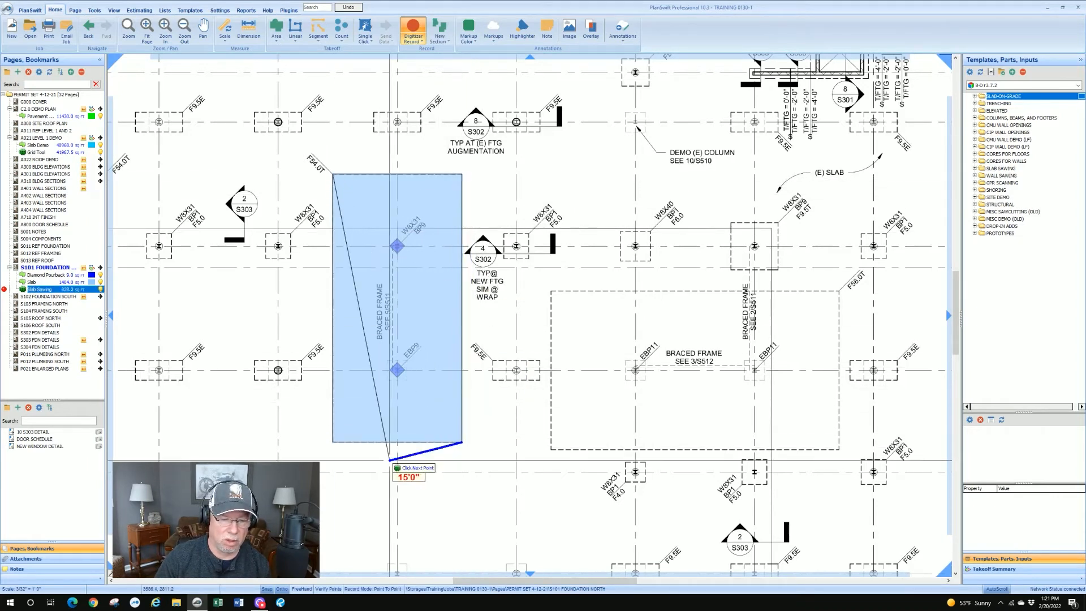
pyautogui.click(333, 441)
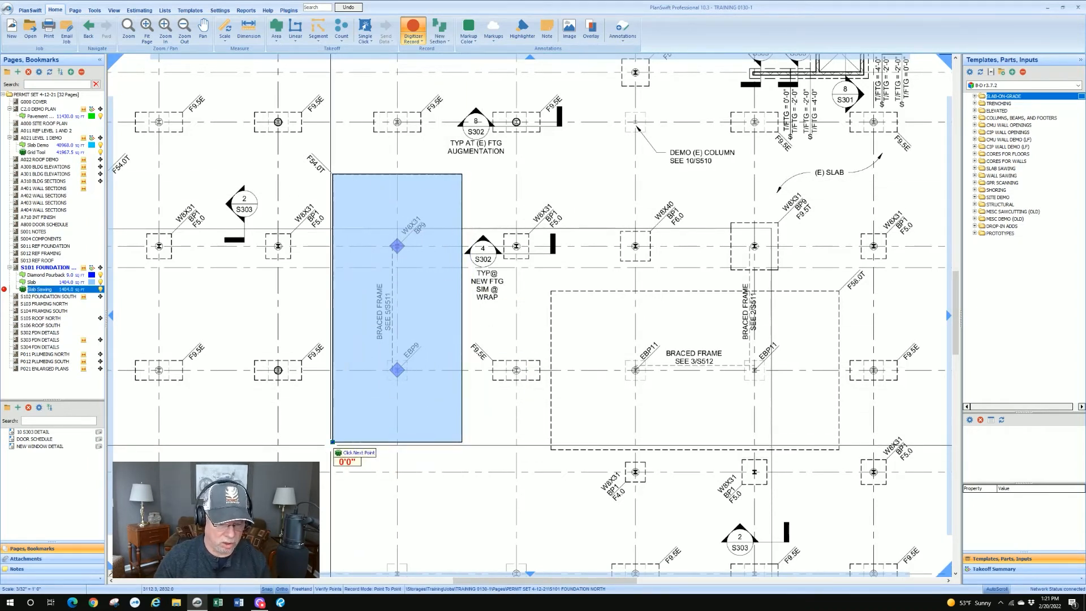
pyautogui.press('Escape')
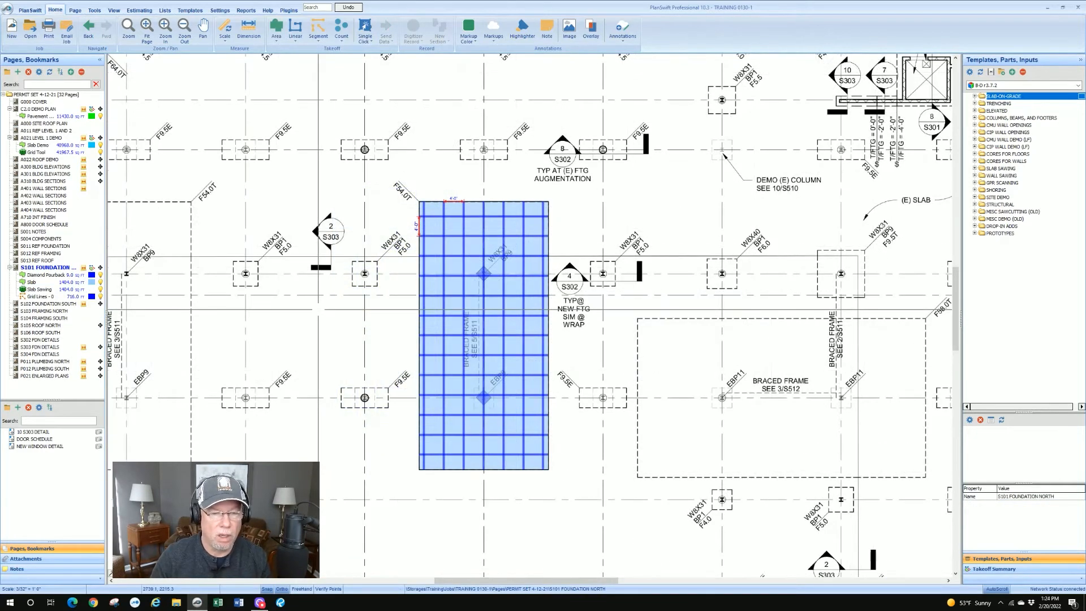
# - Set the Slab Sawing takeoff's vertical and horizontal spacing to 60 and redraw its grid lines
pyautogui.scroll(2, 457, 283)
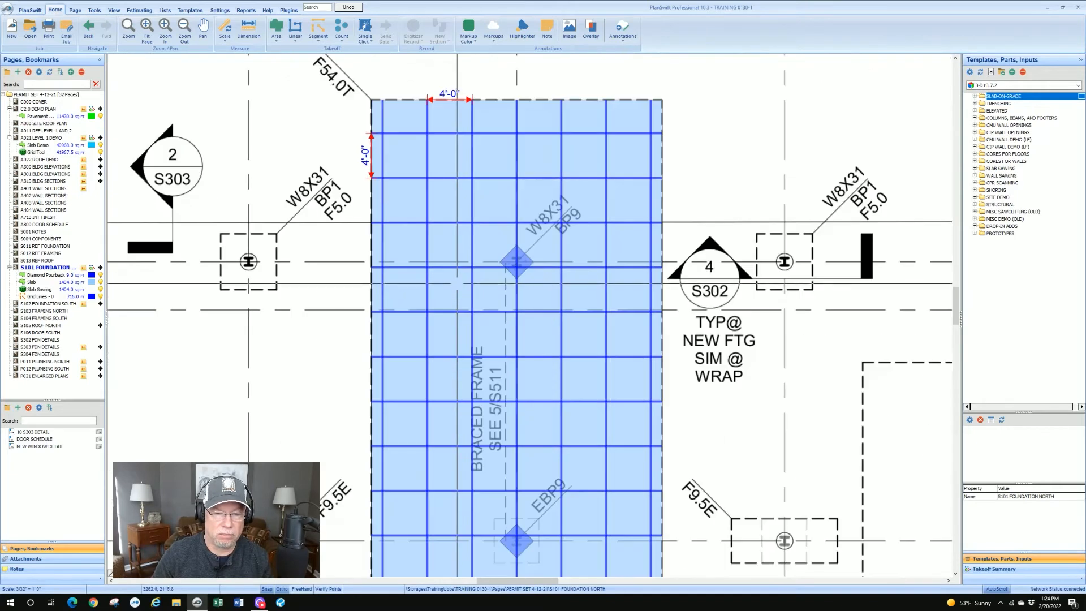
pyautogui.scroll(-2, 457, 283)
pyautogui.click(478, 297)
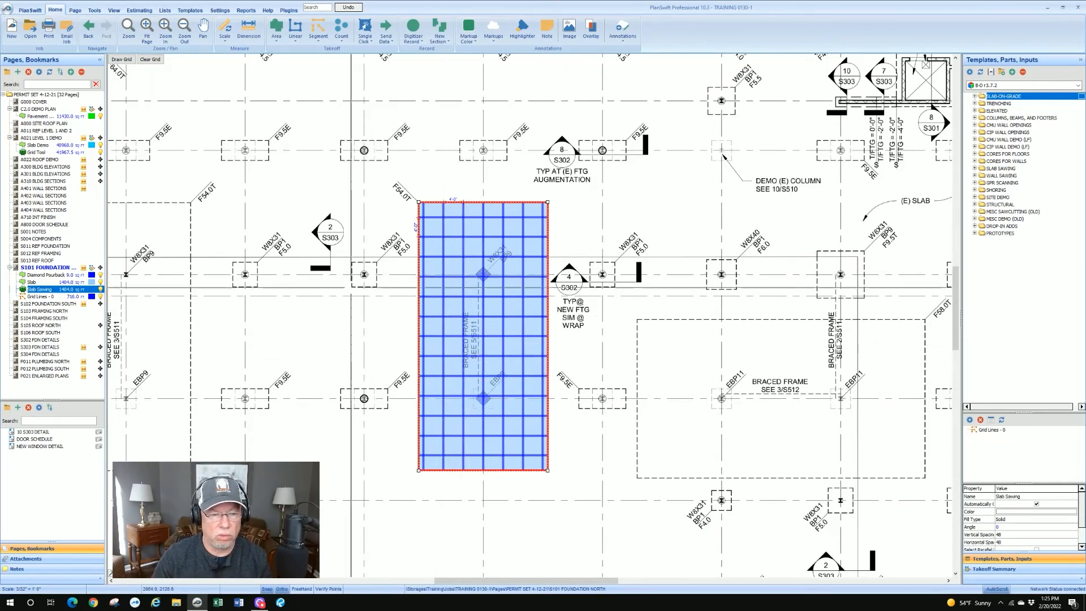
pyautogui.doubleClick(35, 291)
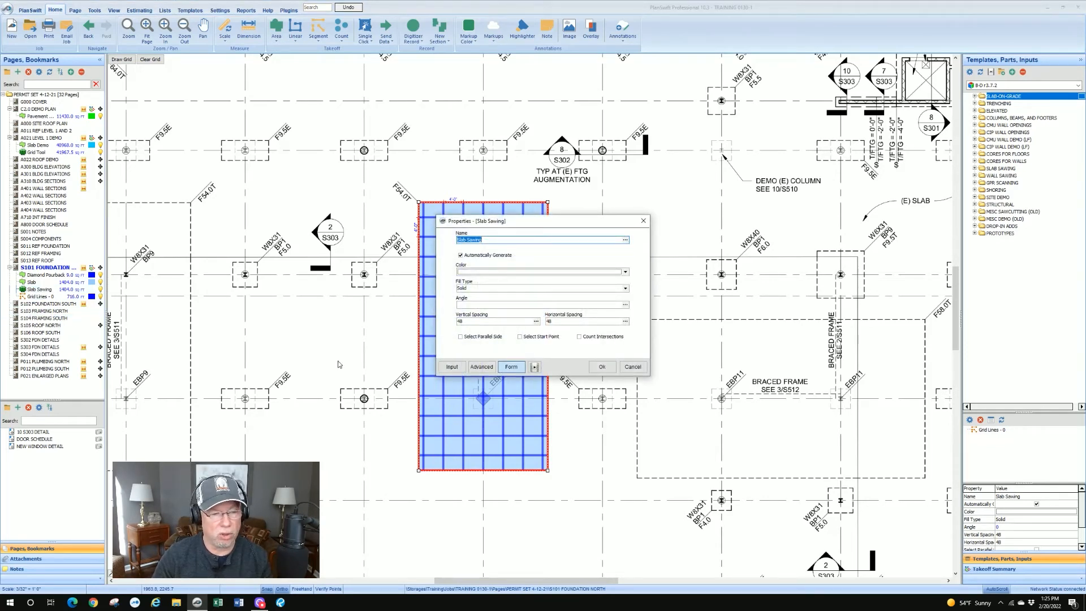
pyautogui.click(477, 322)
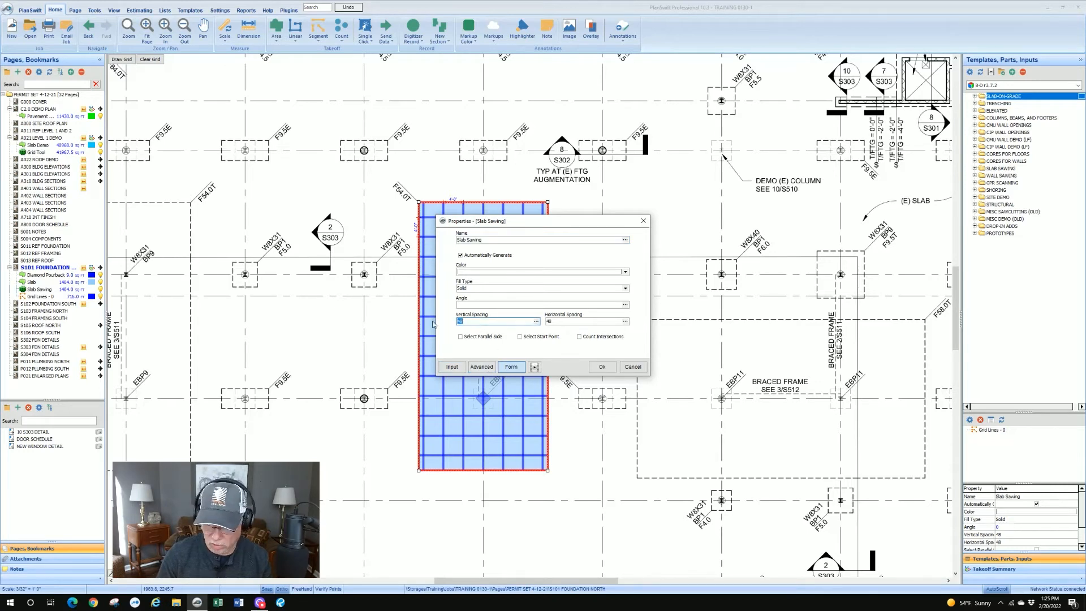
pyautogui.write('60')
pyautogui.click(552, 321)
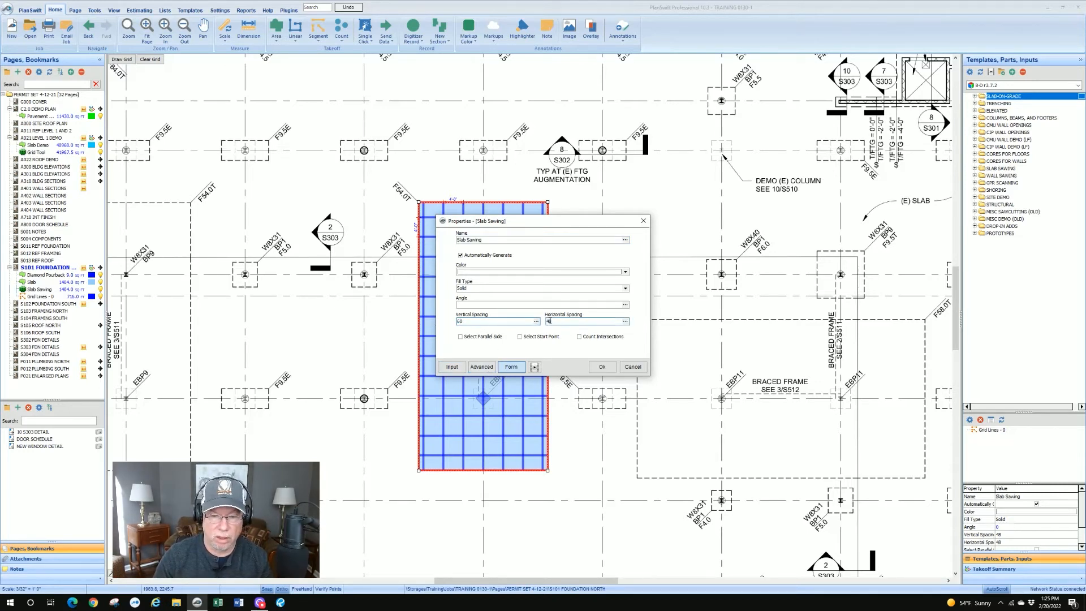
pyautogui.doubleClick(550, 321)
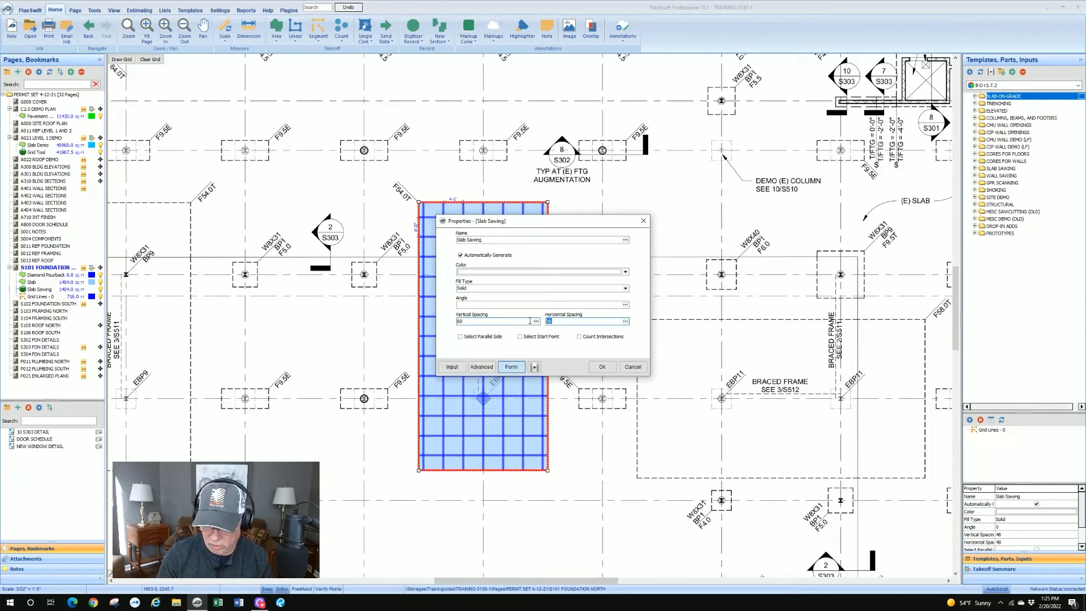
pyautogui.write('60')
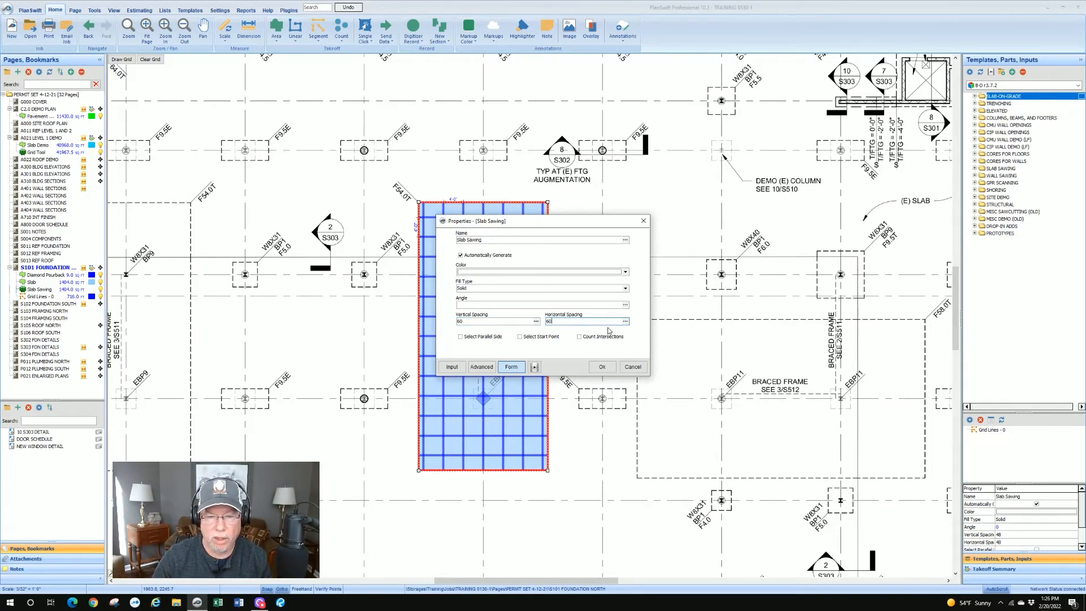
pyautogui.click(605, 369)
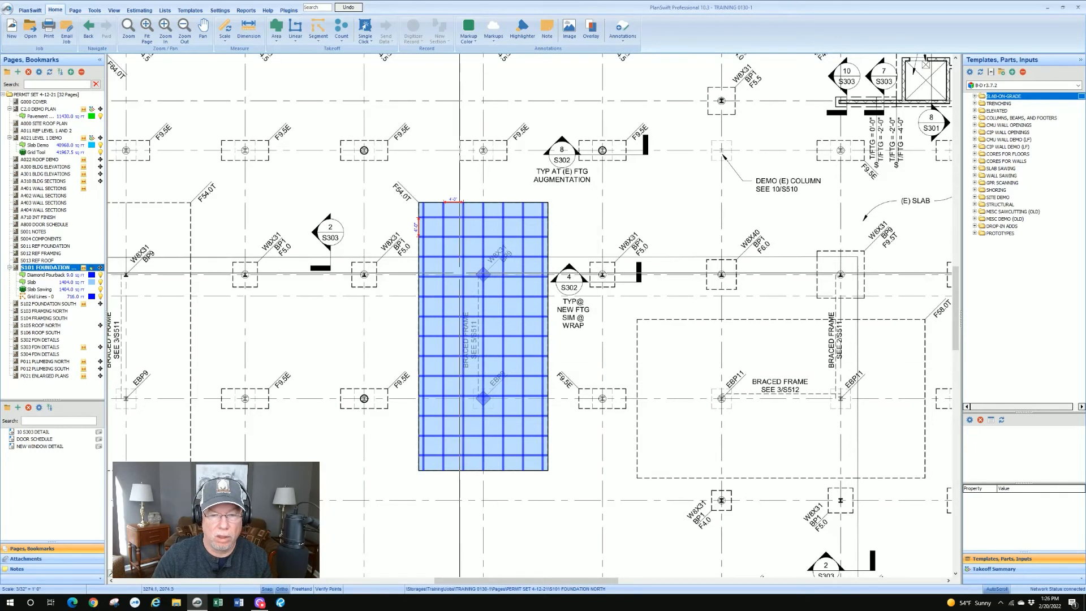
pyautogui.click(482, 283)
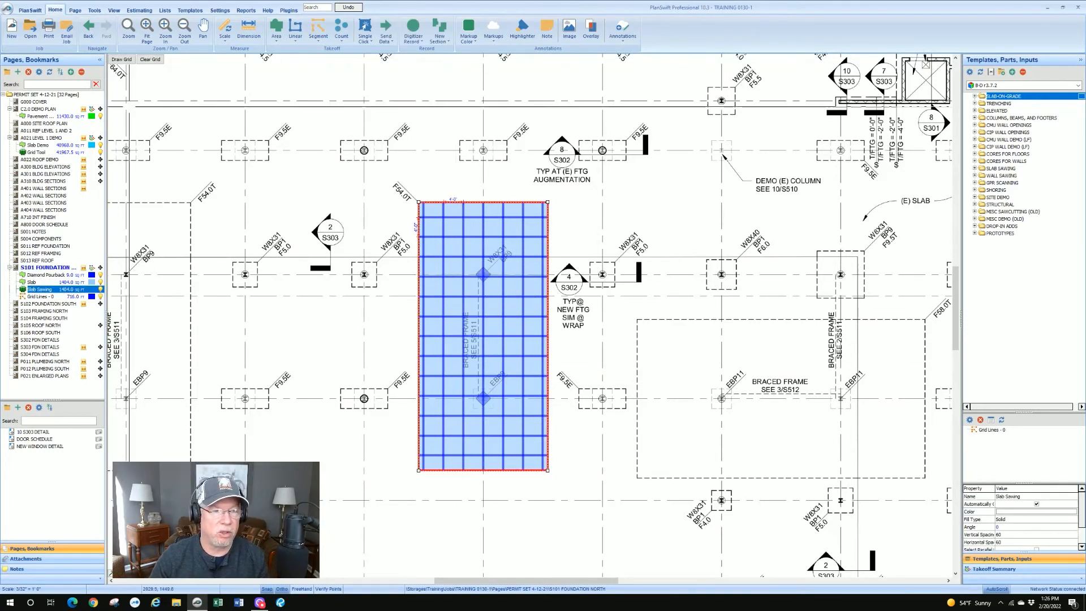
pyautogui.click(121, 60)
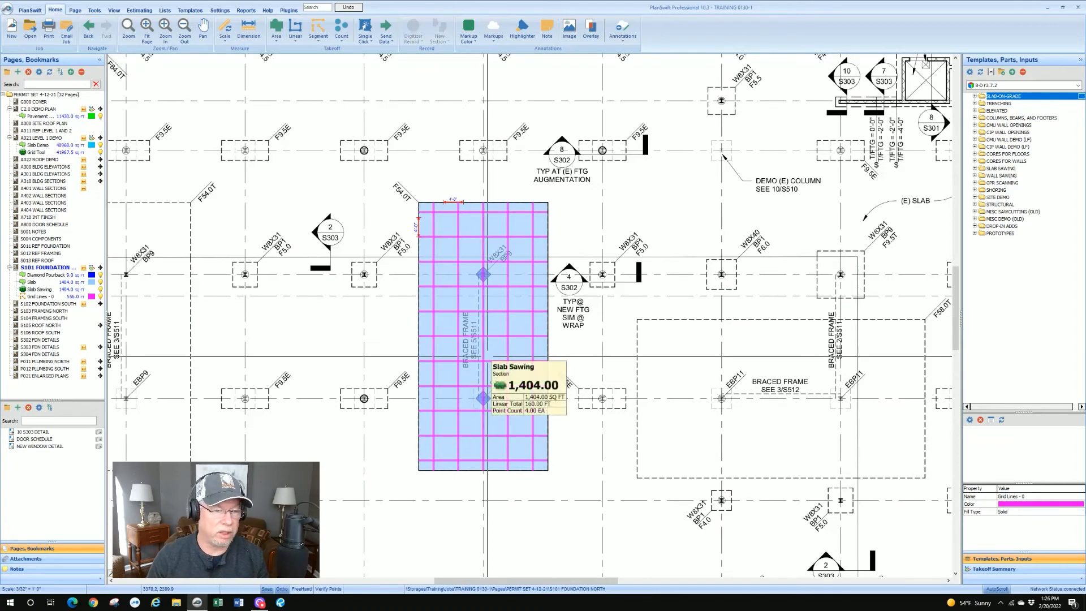
# - Delete the 4'-0" dimension along the slab's upper edge and dimension the spacing between the two leftmost vertical grid lines
pyautogui.scroll(5, 463, 221)
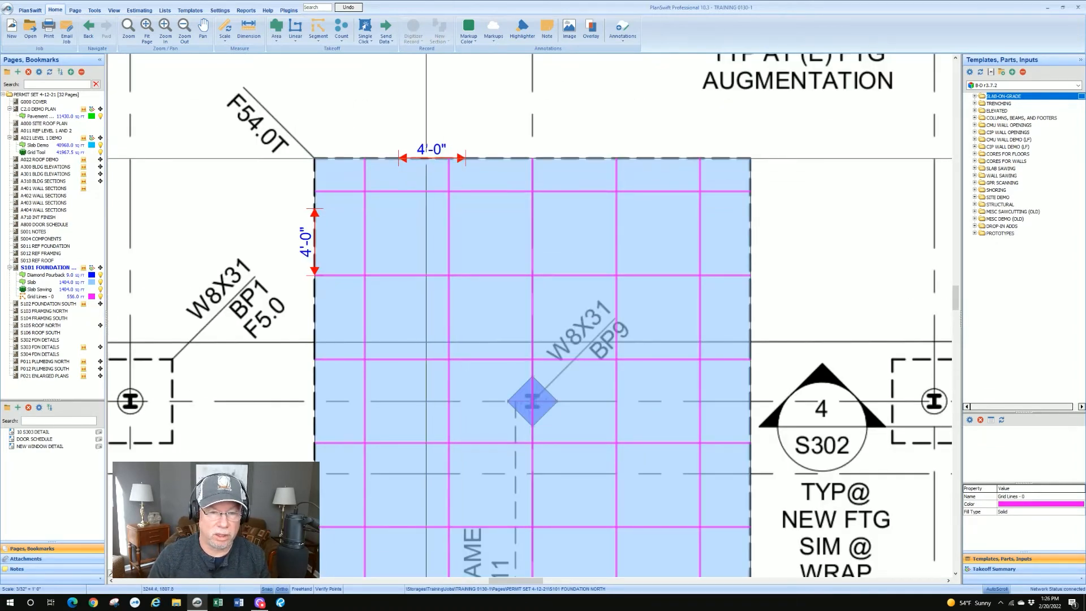
pyautogui.click(427, 158)
pyautogui.press('Delete')
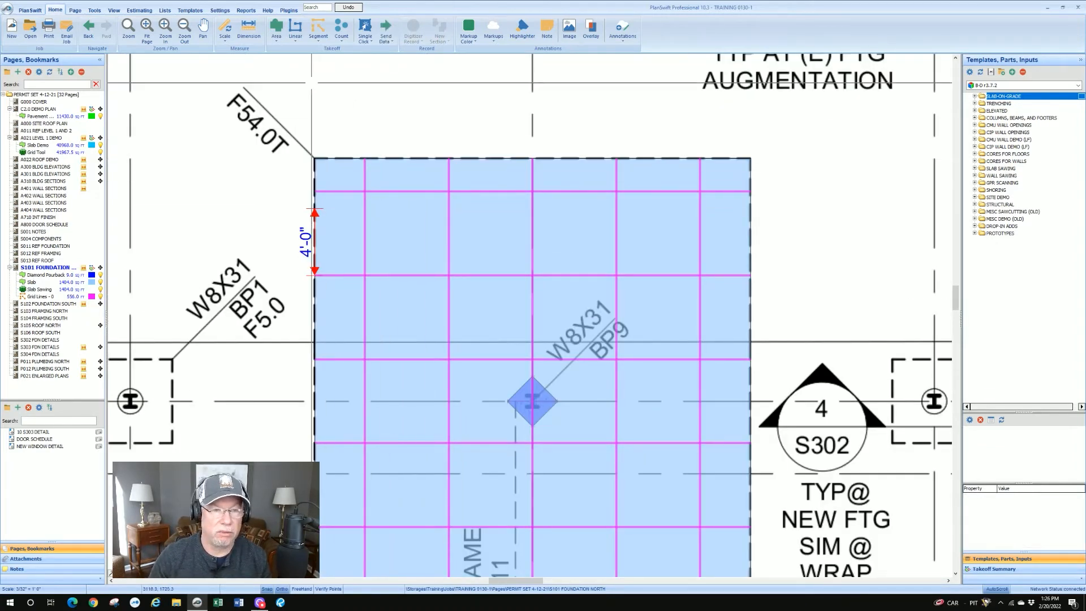
pyautogui.click(237, 42)
pyautogui.click(315, 158)
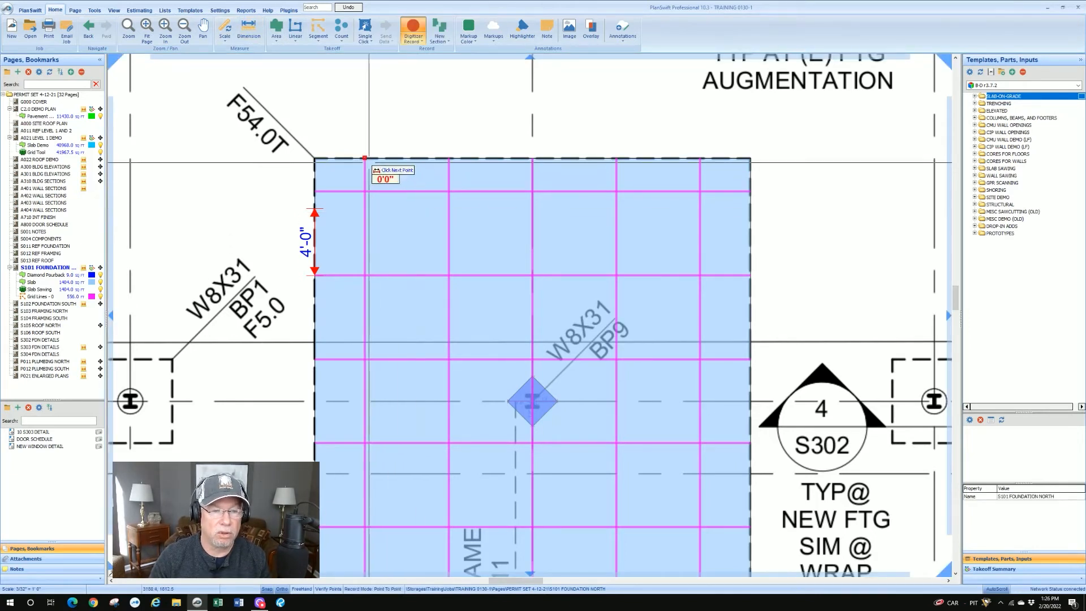
pyautogui.click(449, 157)
# - Dimension the spacing between the upper two horizontal grid lines at the slab's right edge, and delete the 4'-0" dimension on its left edge
pyautogui.click(750, 191)
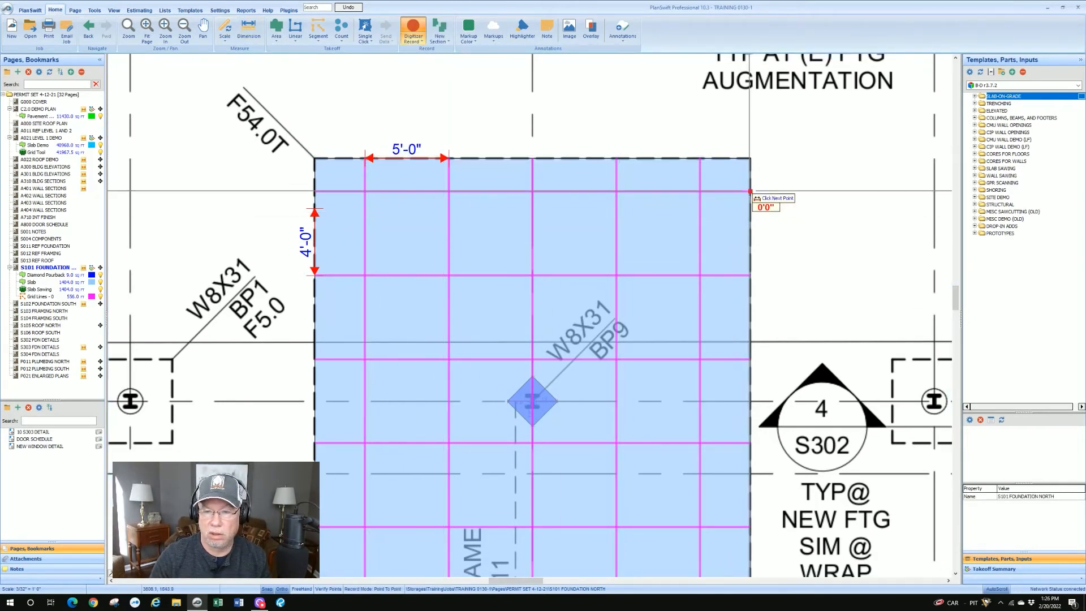
pyautogui.click(750, 274)
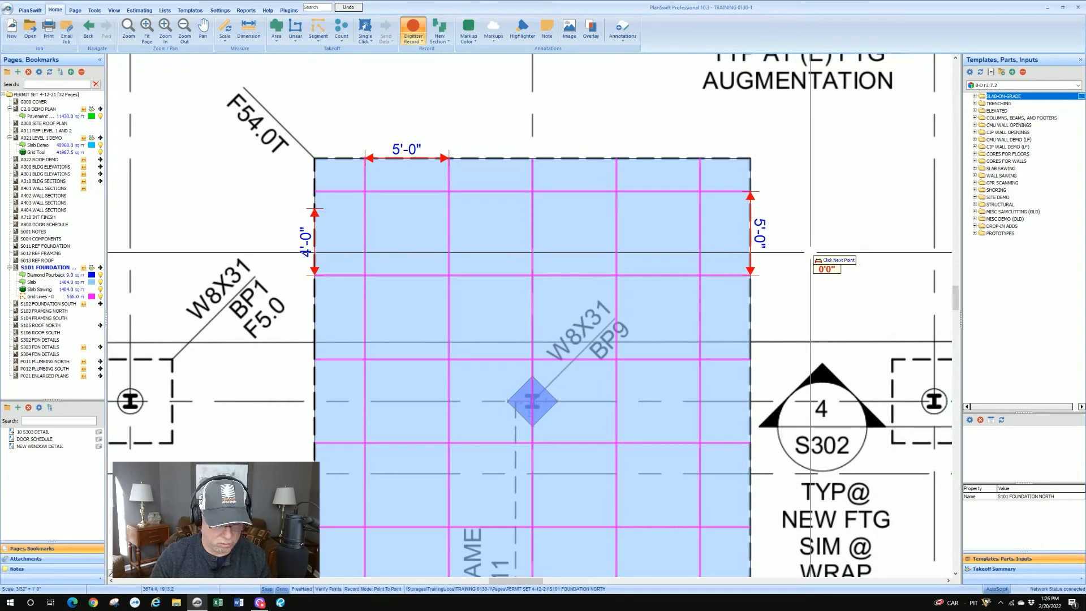
pyautogui.press('Escape')
pyautogui.click(315, 236)
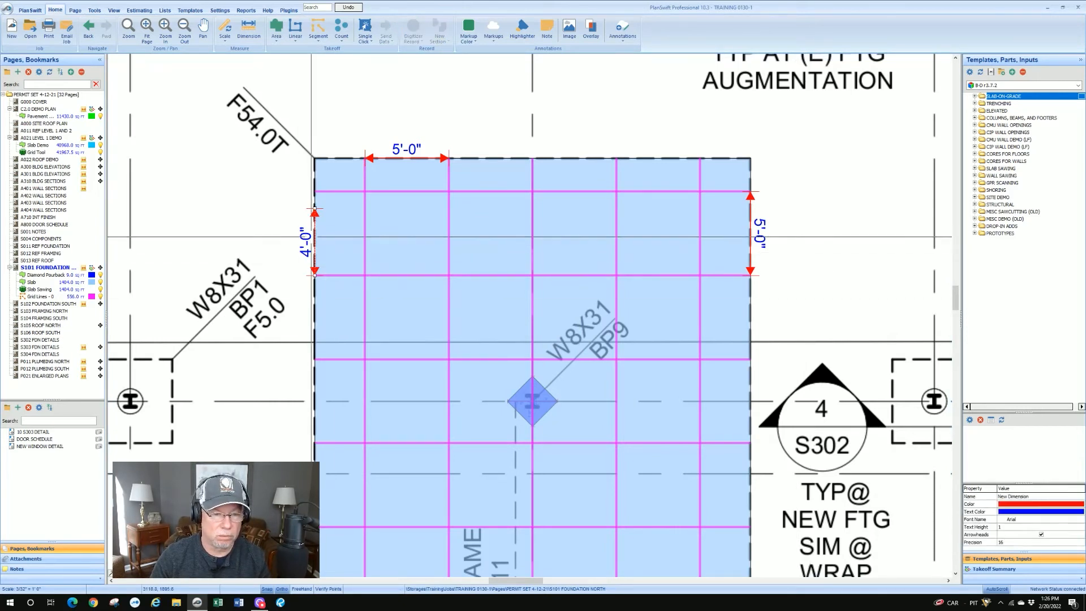
pyautogui.press('Delete')
pyautogui.click(392, 226)
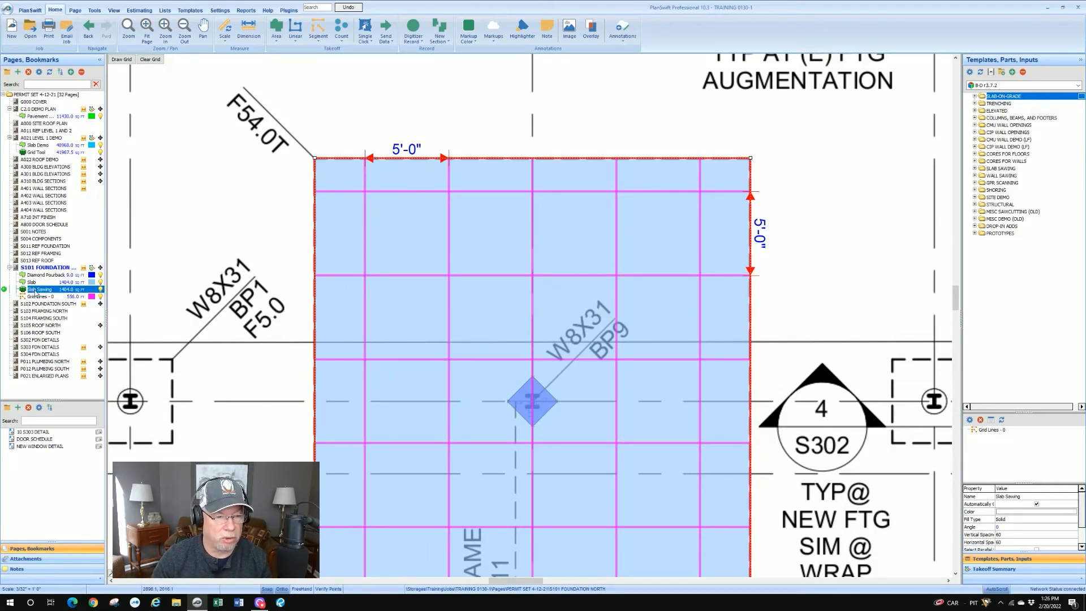
# - Review and accept the Slab Sawing takeoff's properties with both spacings at 60, and redraw its grid
pyautogui.doubleClick(36, 290)
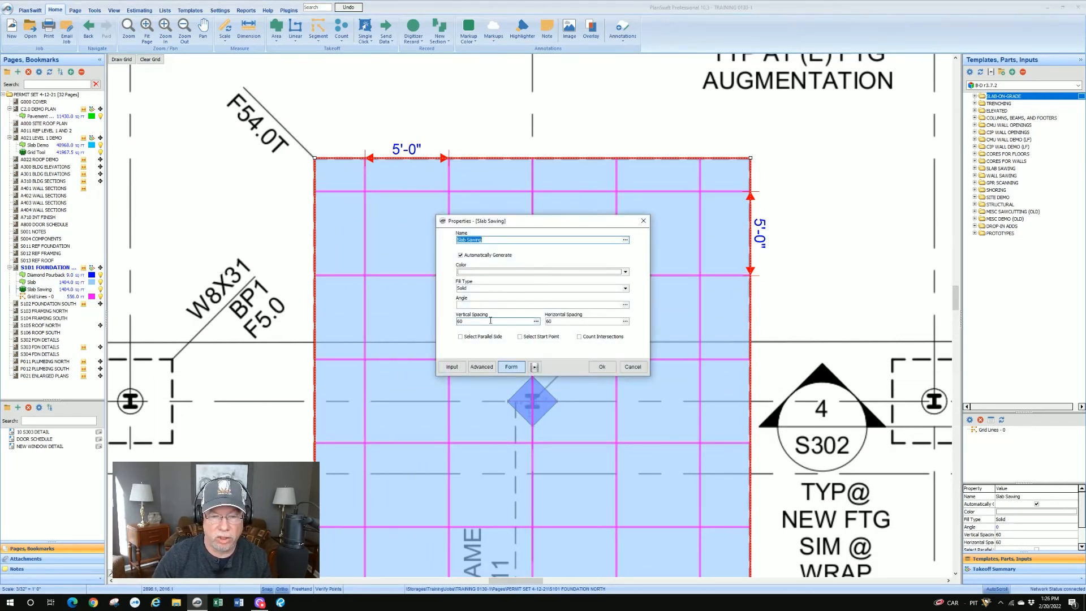
pyautogui.click(603, 368)
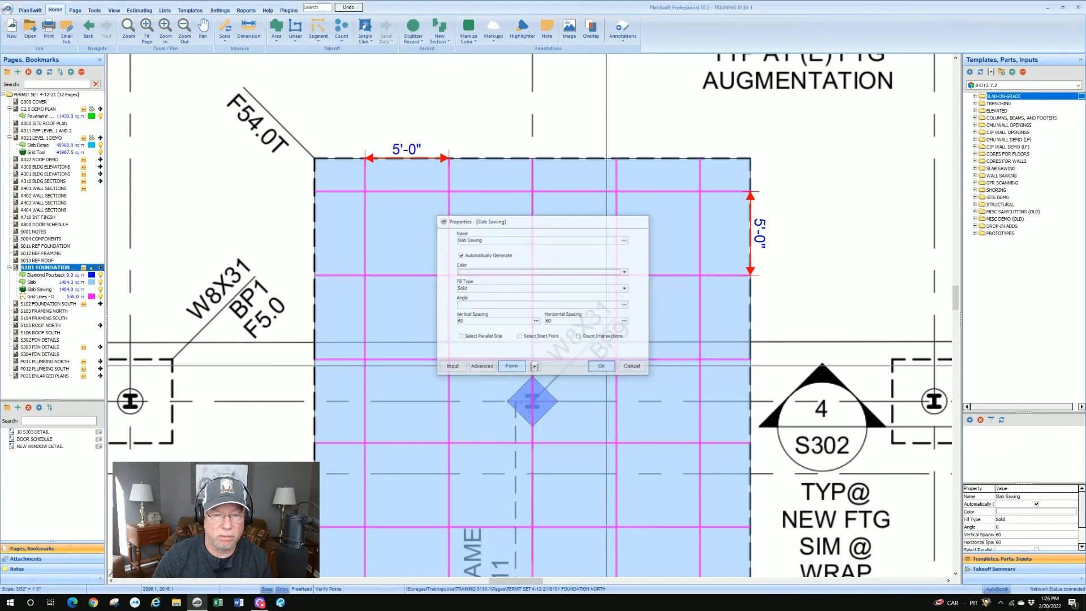
pyautogui.click(36, 289)
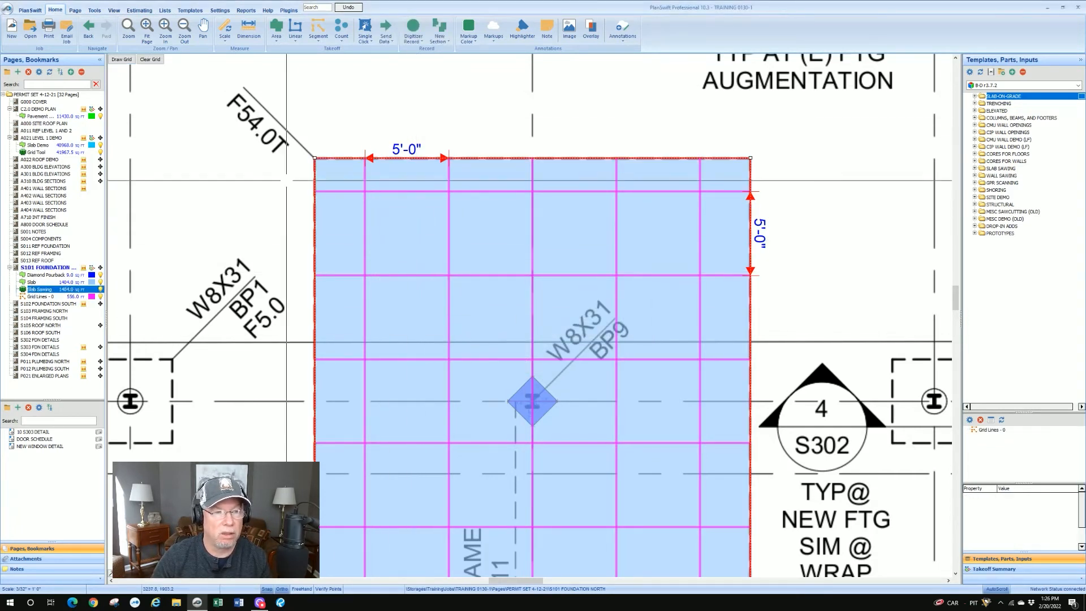
pyautogui.click(120, 59)
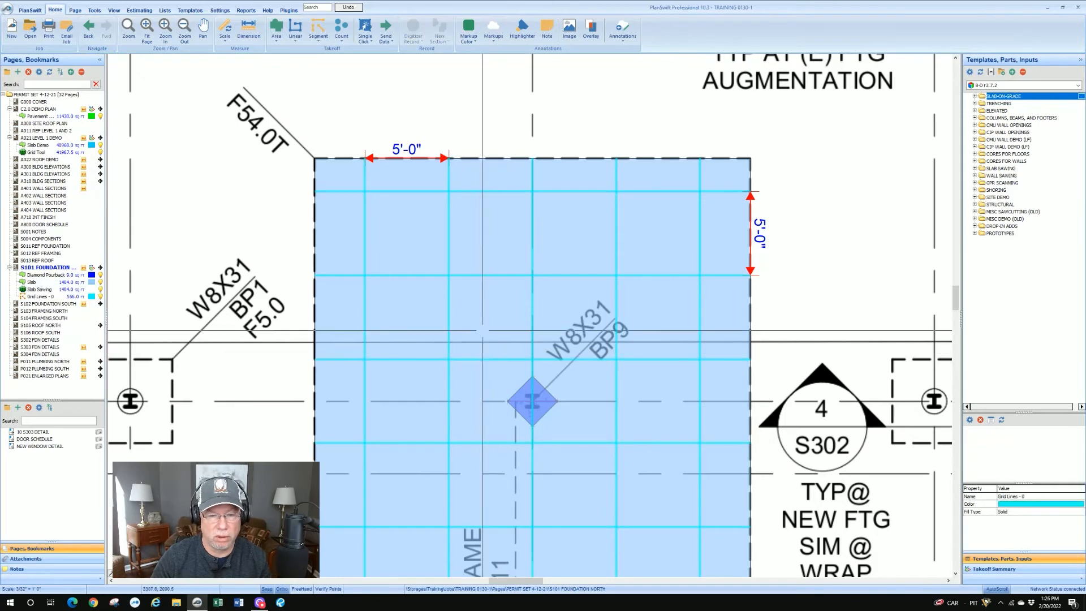
# - Change the color of the Slab Sawing grid lines to a medium blue
pyautogui.scroll(-3, 453, 374)
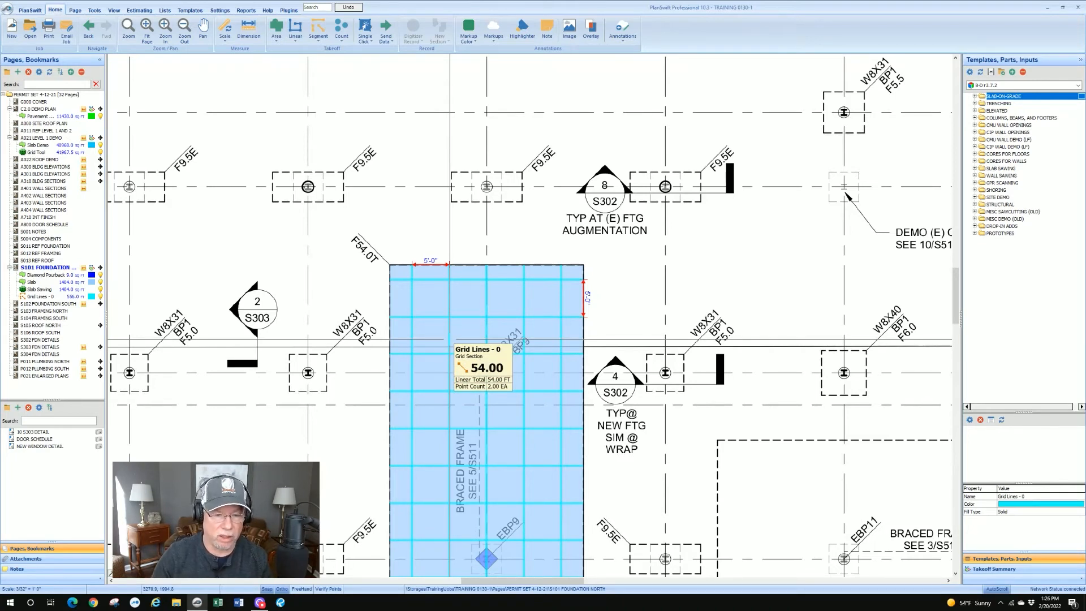
pyautogui.scroll(2, 452, 333)
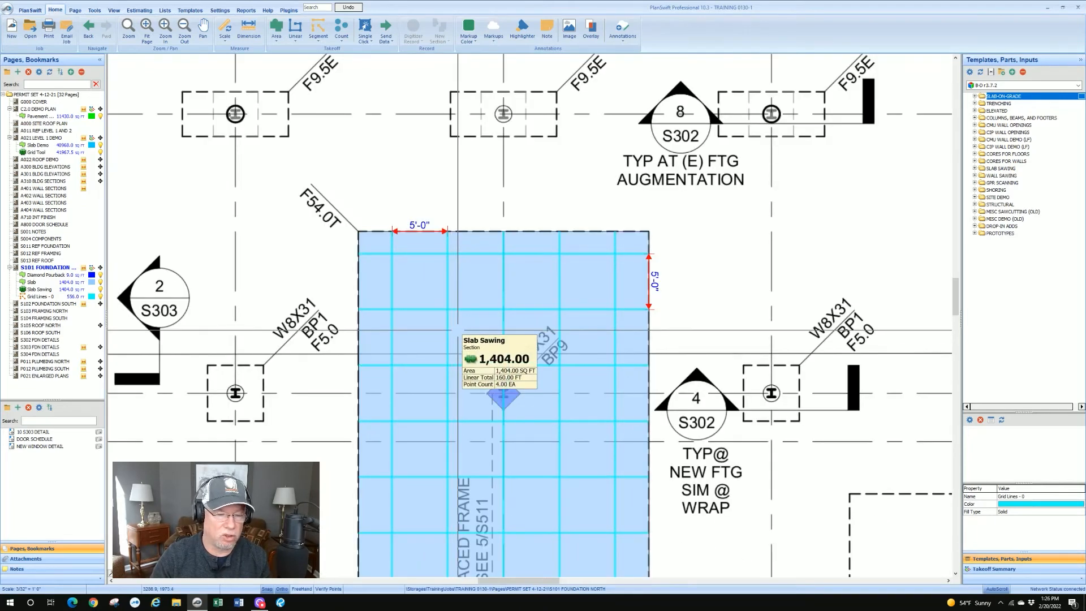
pyautogui.click(91, 297)
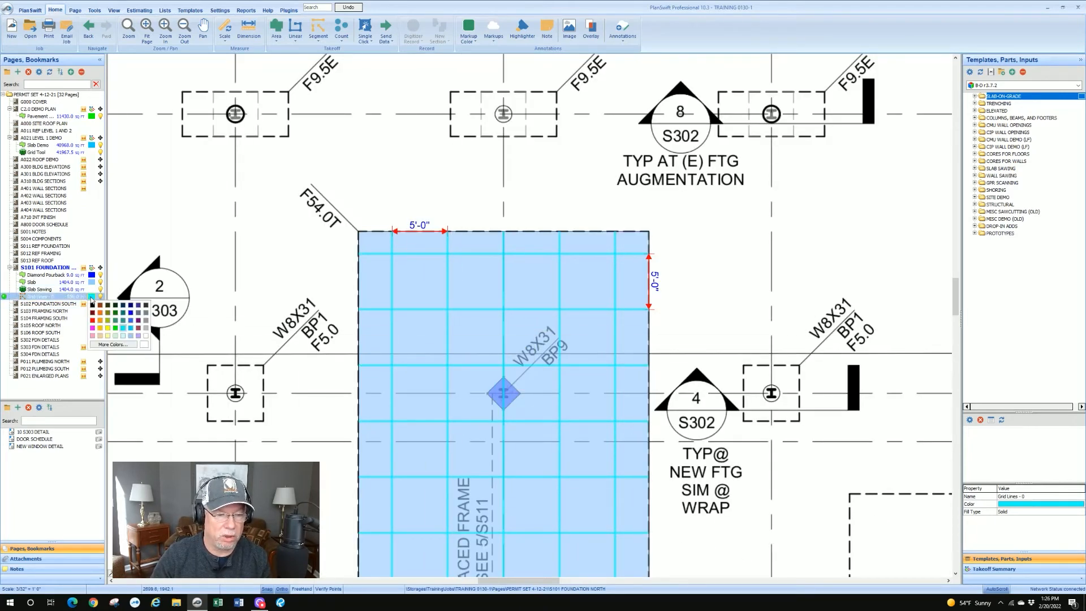
pyautogui.click(131, 320)
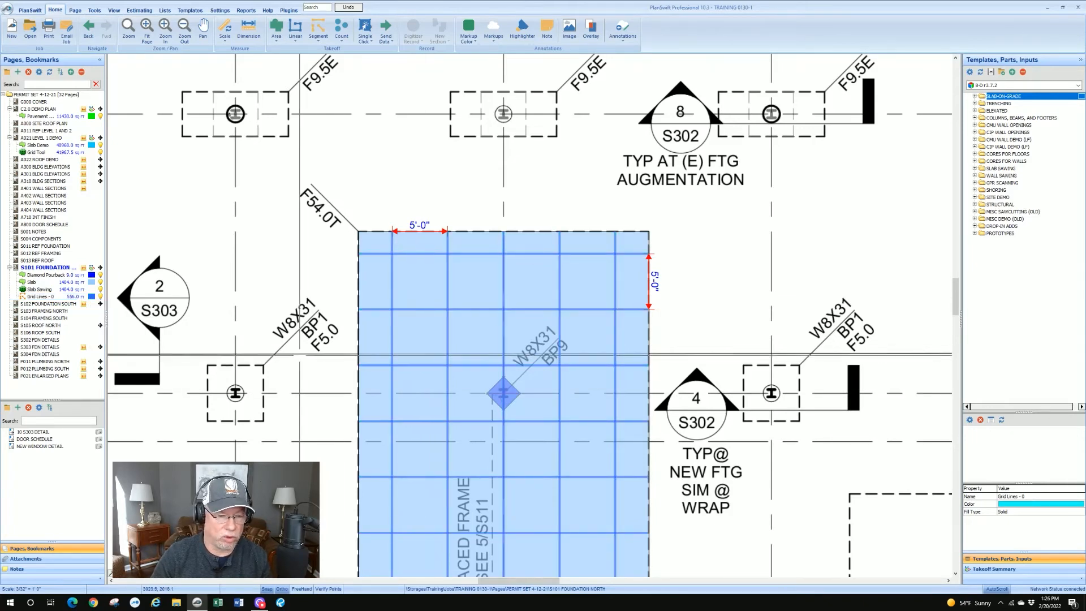
pyautogui.scroll(-1, 494, 365)
pyautogui.scroll(2, 473, 356)
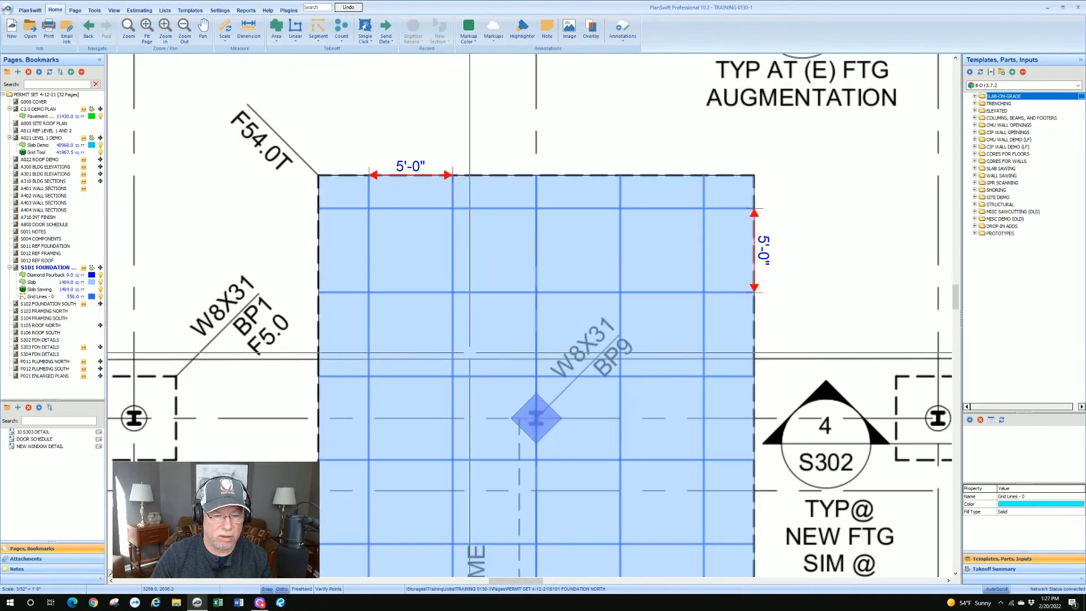
# - Set the Slab Sawing grid lines to a darker blue and clear the grid line selection
pyautogui.click(452, 355)
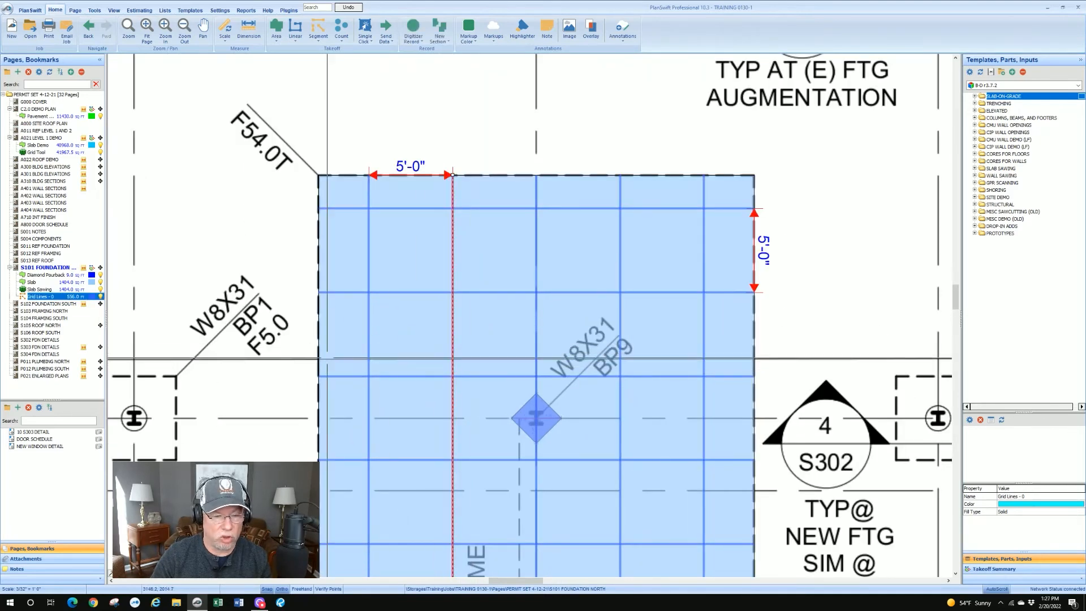
pyautogui.click(92, 296)
pyautogui.click(132, 319)
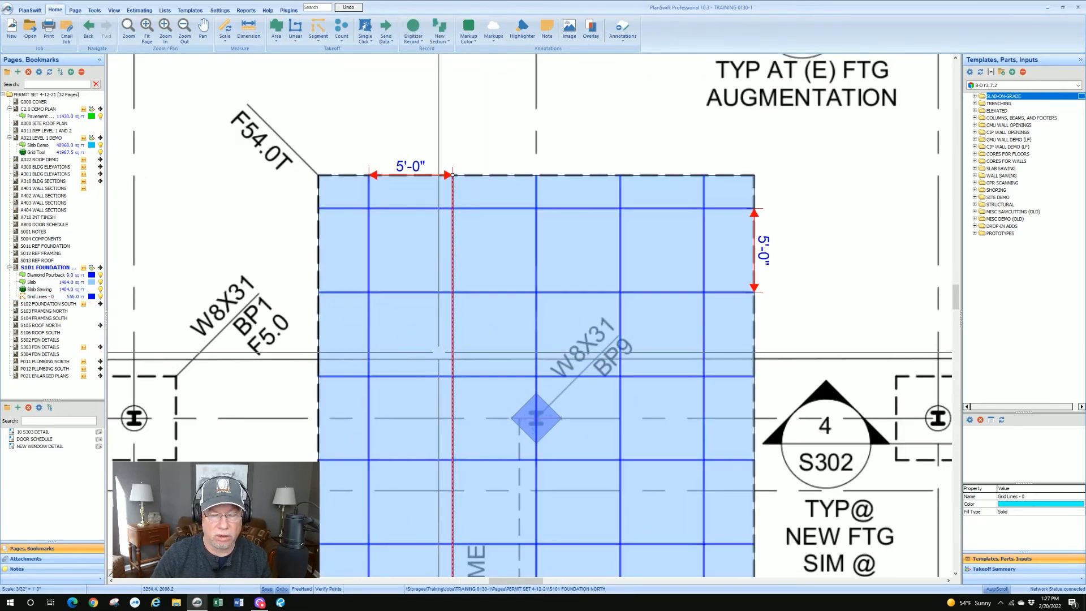
pyautogui.scroll(-2, 439, 354)
pyautogui.press('Escape')
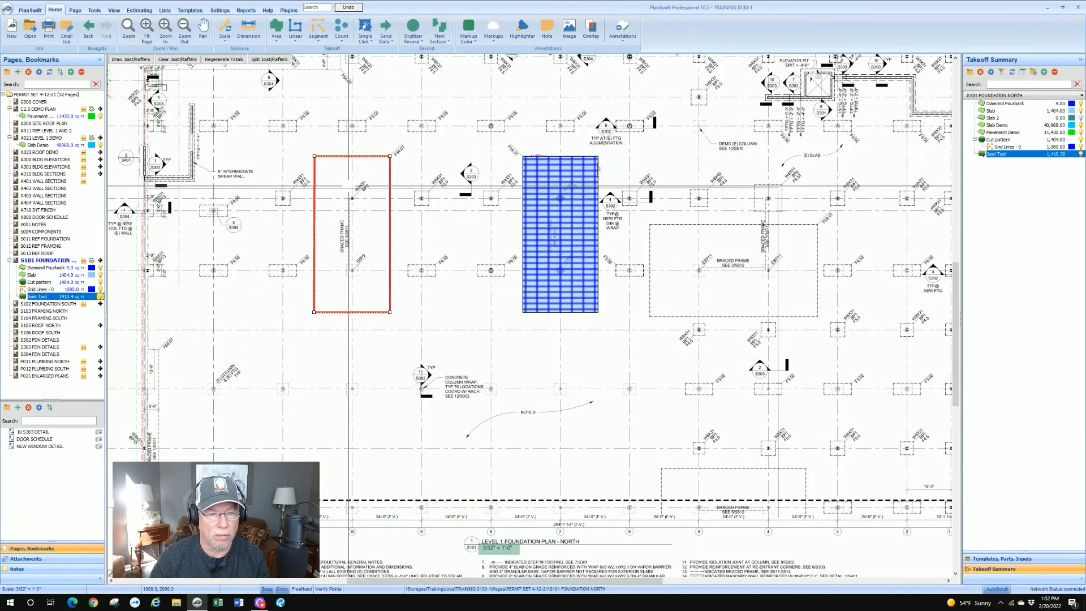
# - Delete the existing Joist Tool takeoff on S101 and start a new Joist Tool takeoff
pyautogui.press('Delete')
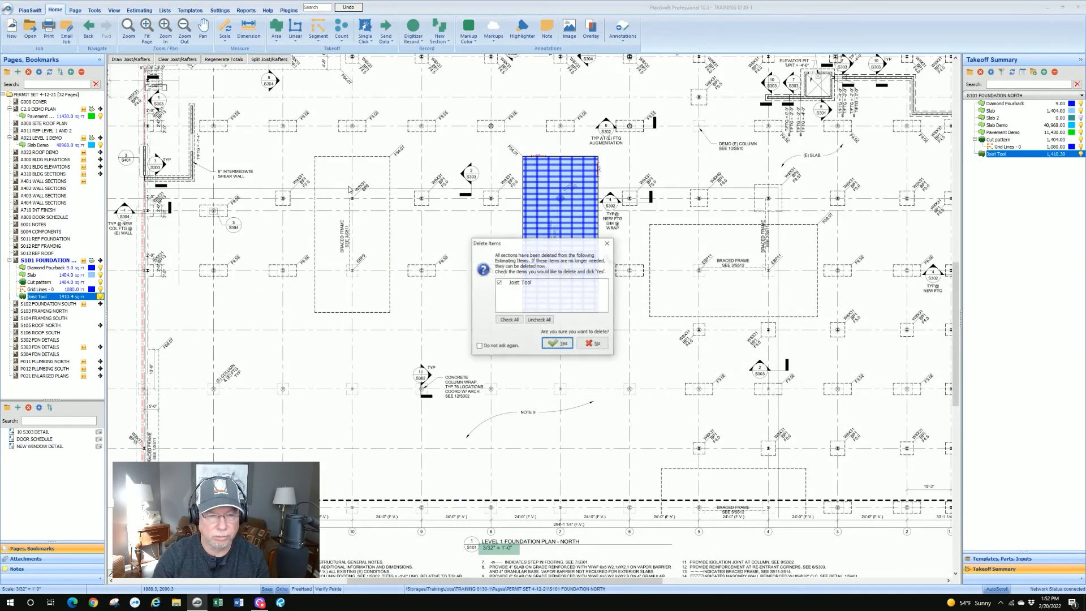
pyautogui.click(554, 342)
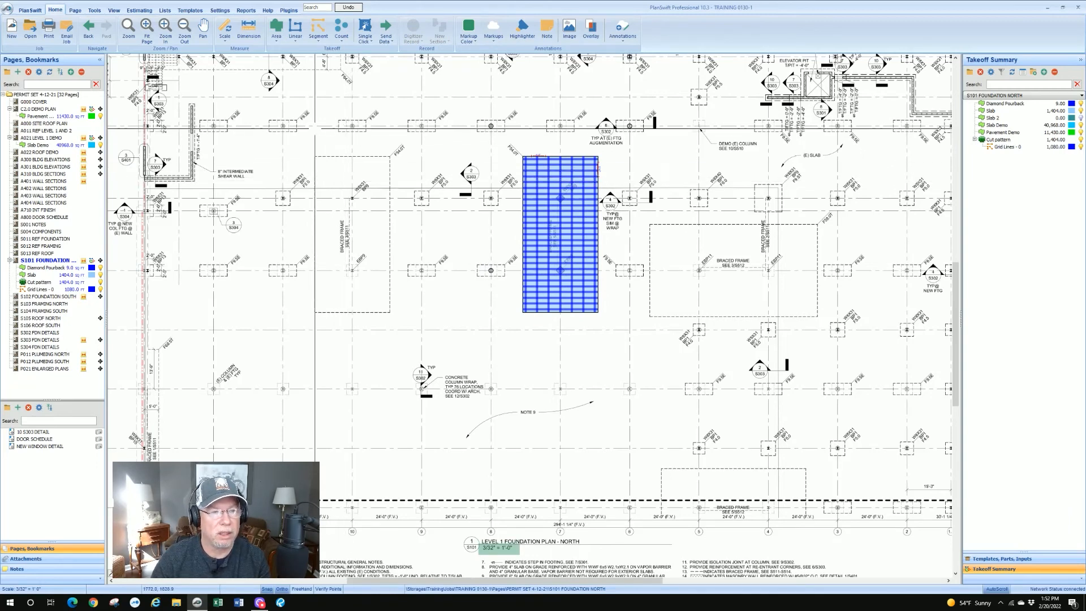
pyautogui.click(278, 45)
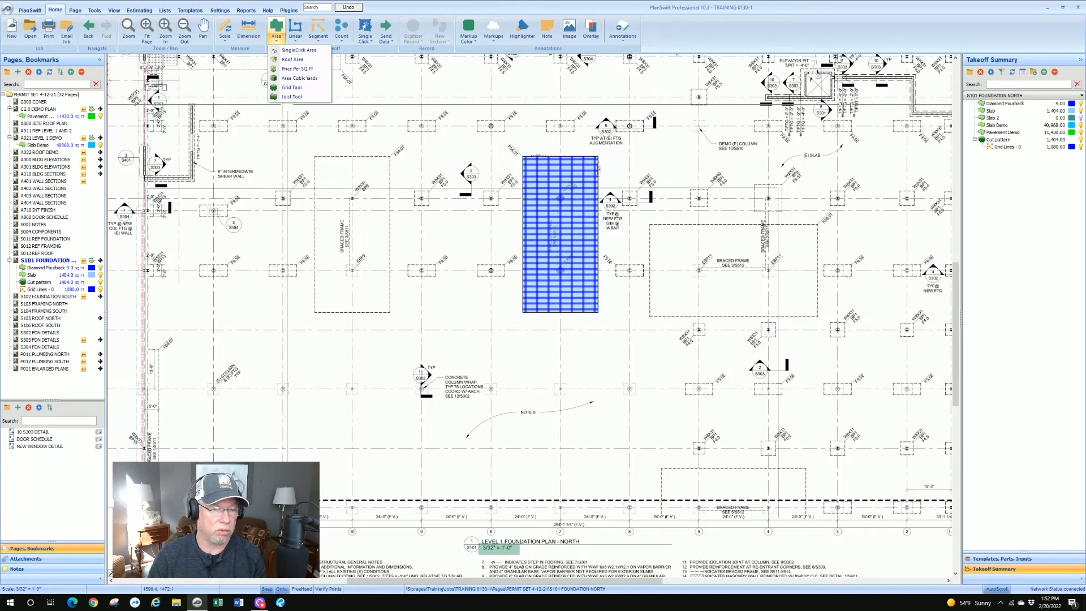
pyautogui.click(285, 98)
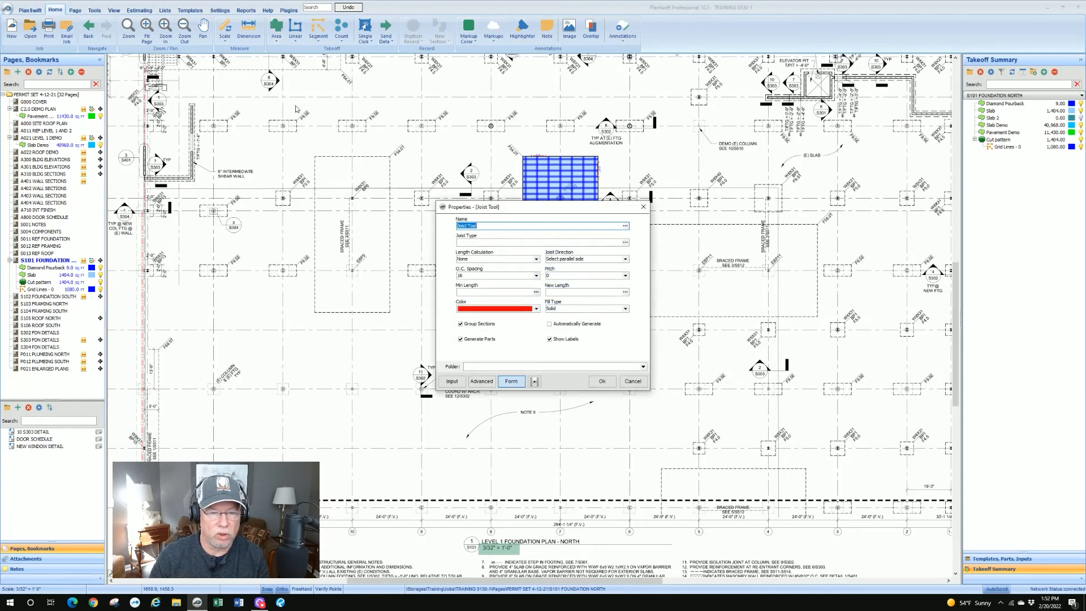
pyautogui.click(491, 243)
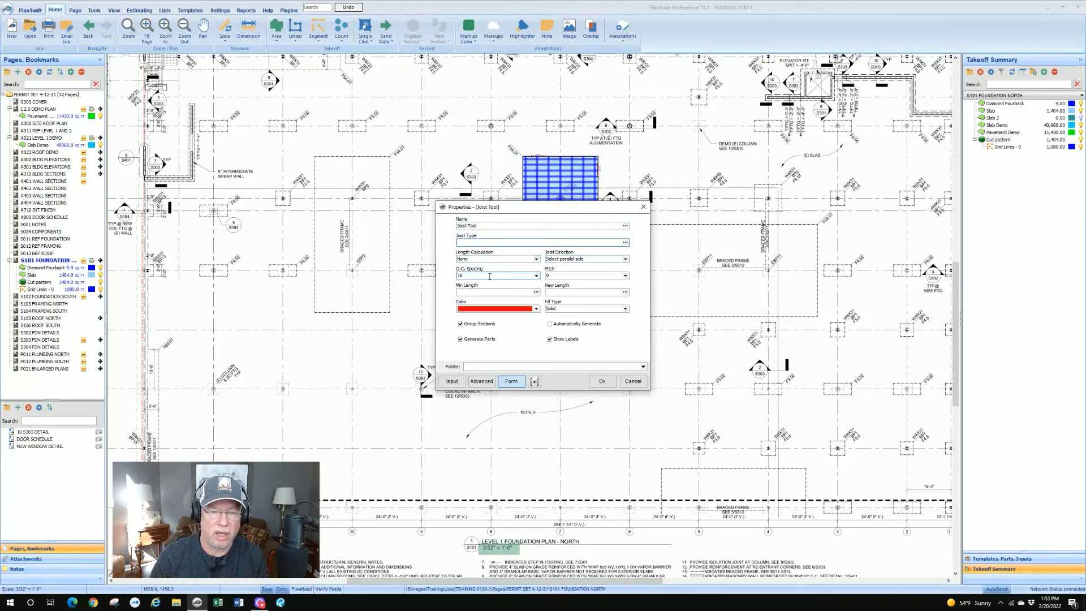
# - Set the Joist Tool's O.C. spacing to 19.2 and its color to pale yellow, and accept the properties
pyautogui.click(536, 275)
pyautogui.click(512, 299)
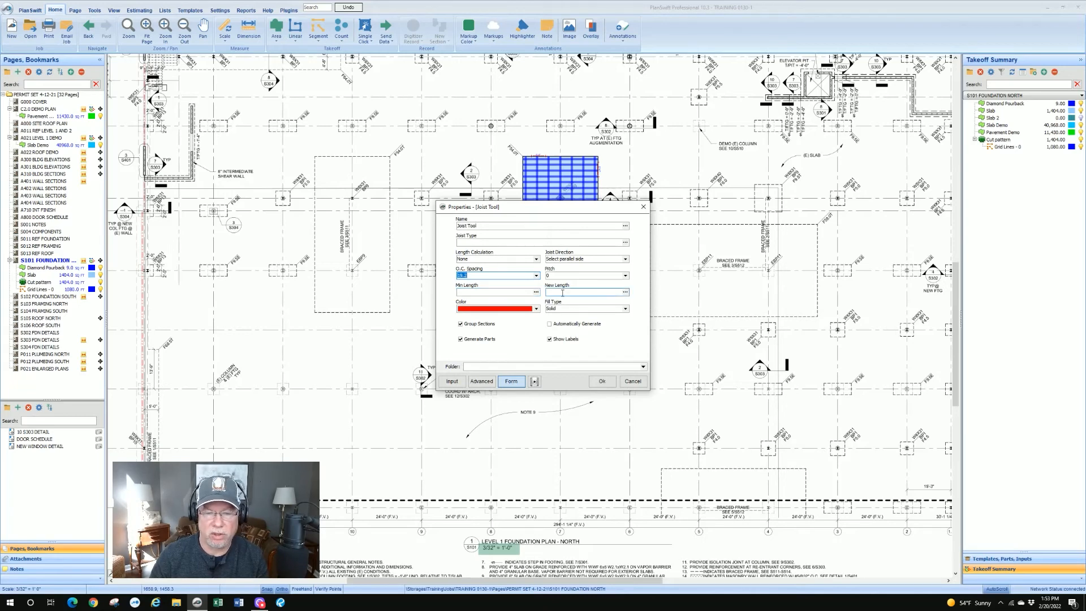
pyautogui.click(536, 309)
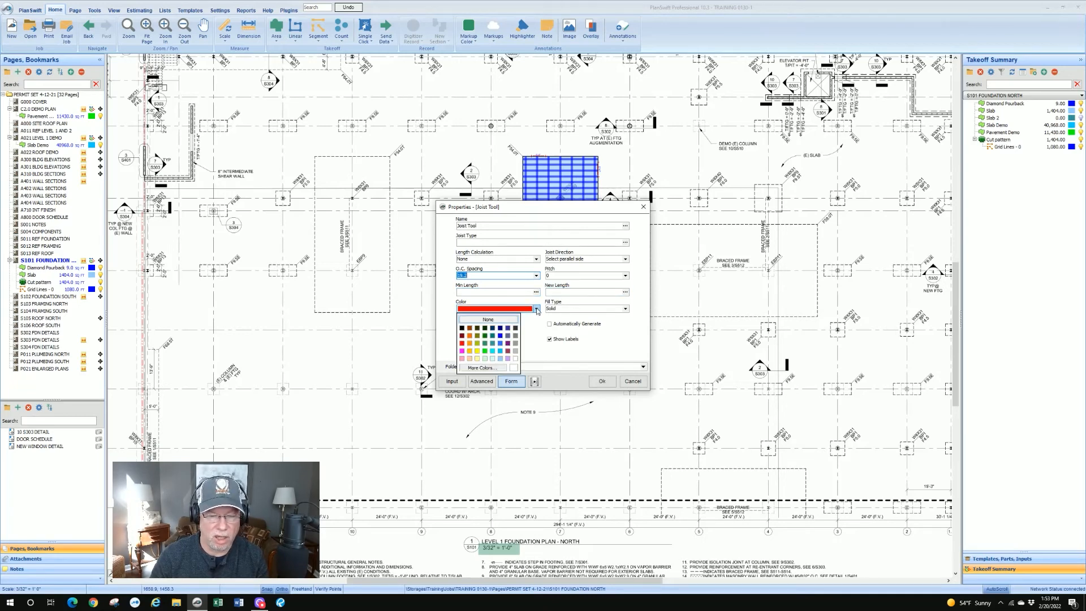
pyautogui.click(477, 360)
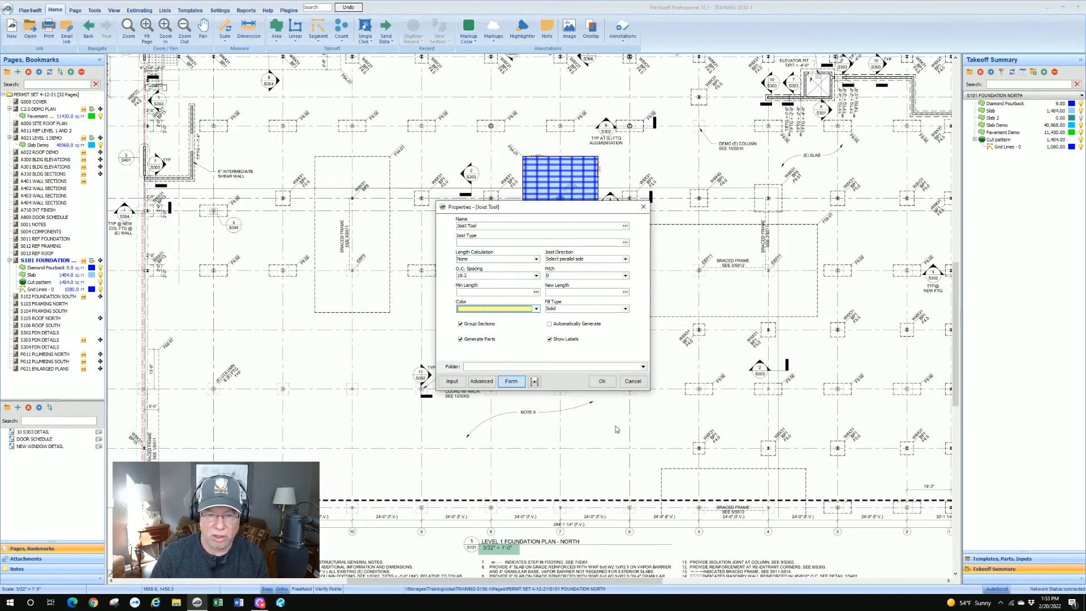
pyautogui.click(603, 381)
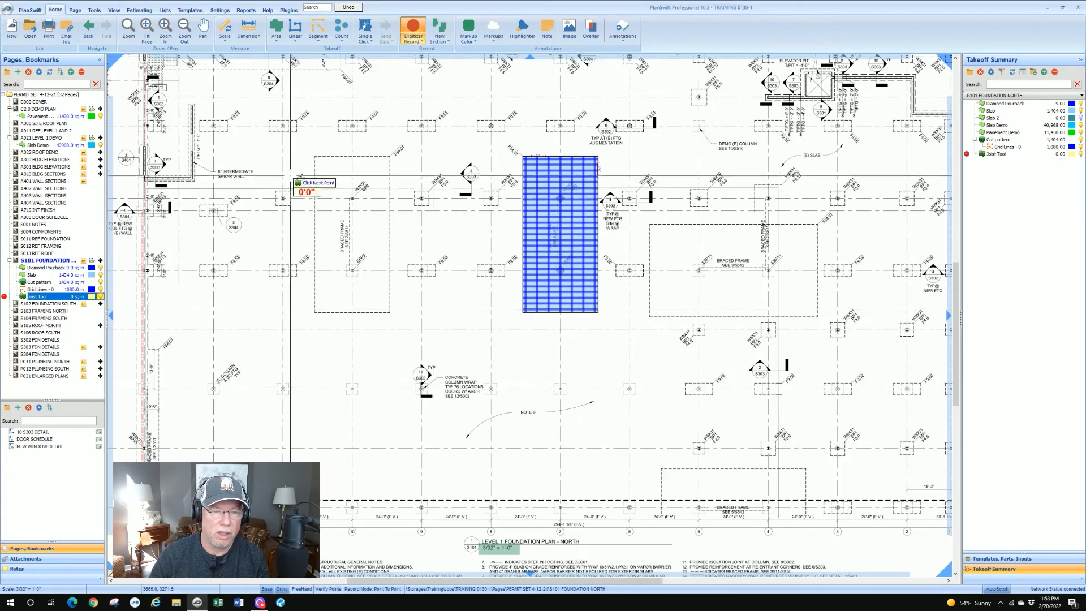
# - Begin the Joist Tool area by tracing the upper edge of the dashed F54.0T footing left of the blue grid, from left to right
pyautogui.scroll(5, 321, 164)
pyautogui.scroll(2, 323, 144)
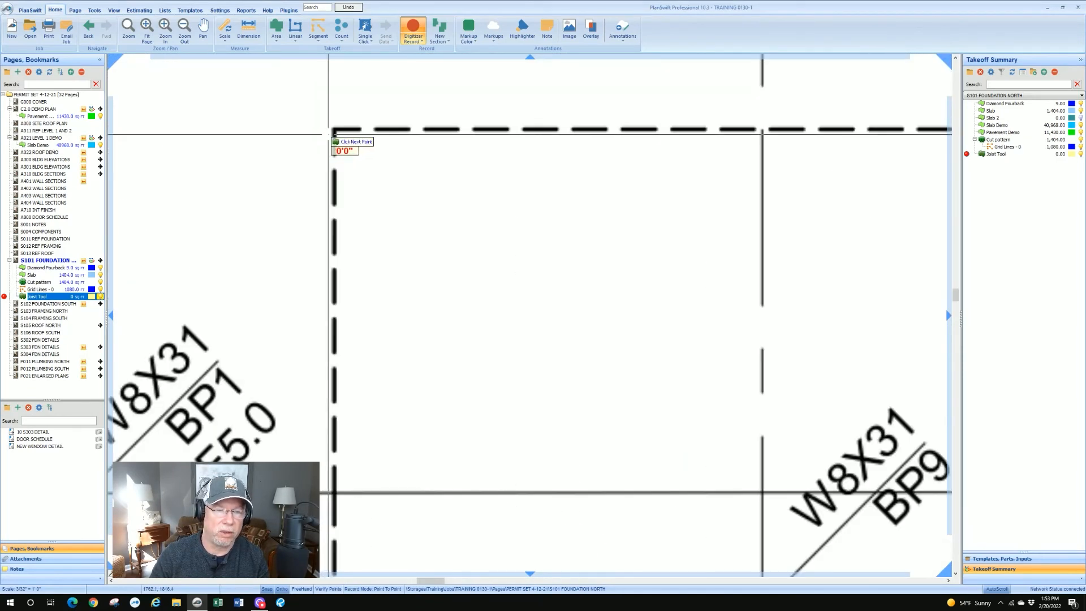
pyautogui.click(333, 129)
pyautogui.scroll(-4, 334, 129)
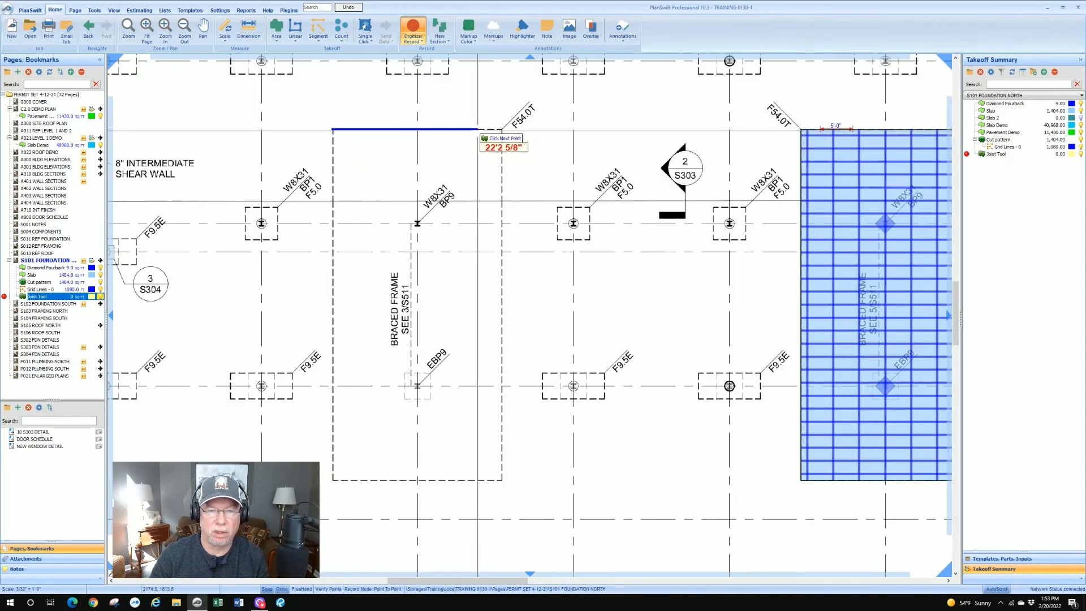
pyautogui.scroll(3, 521, 128)
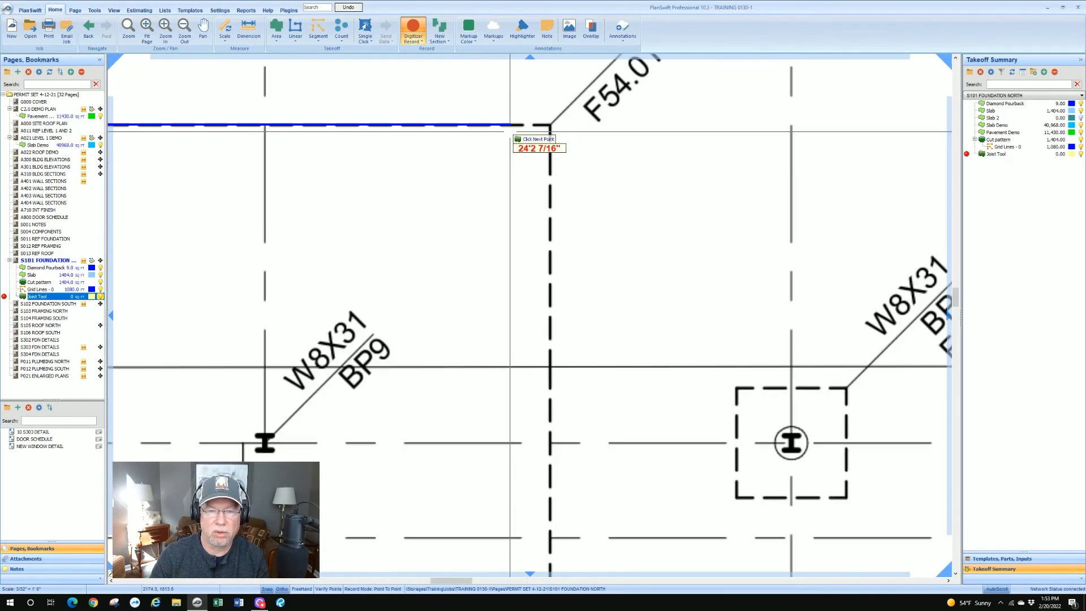
pyautogui.click(550, 125)
pyautogui.scroll(-3, 551, 125)
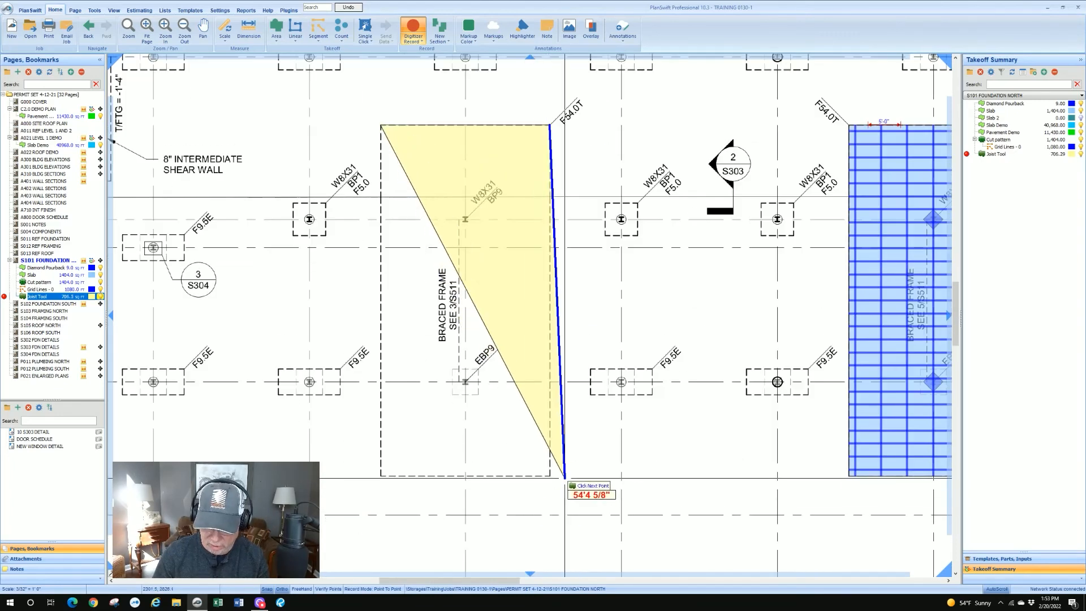
# - Add the footing's 54-foot right side and its 26-foot lower edge at 180 degrees to the Joist Tool area
pyautogui.write('54')
pyautogui.press('Return')
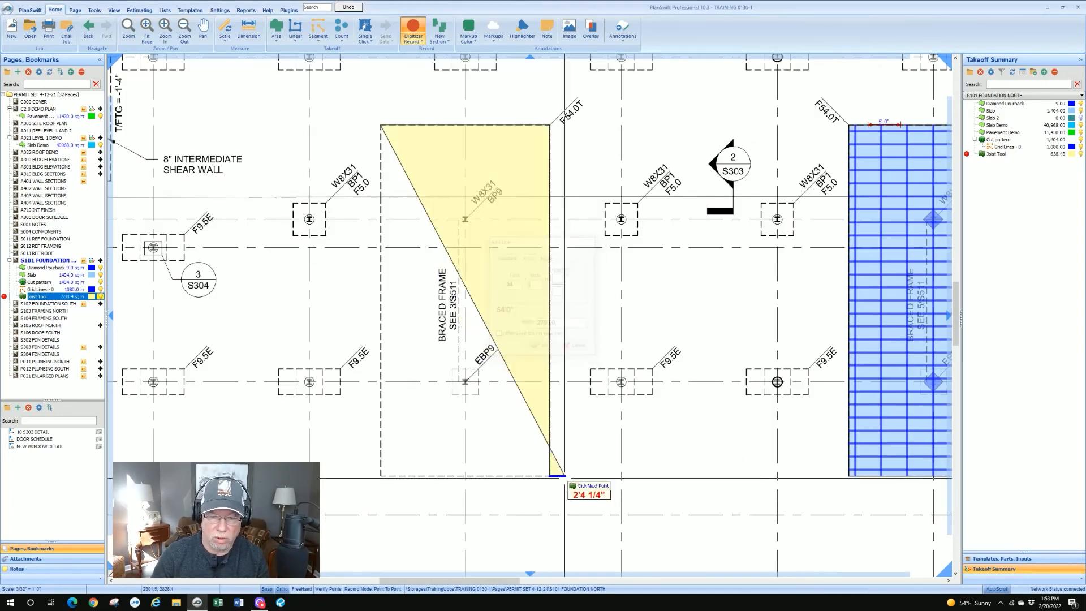
pyautogui.write('l')
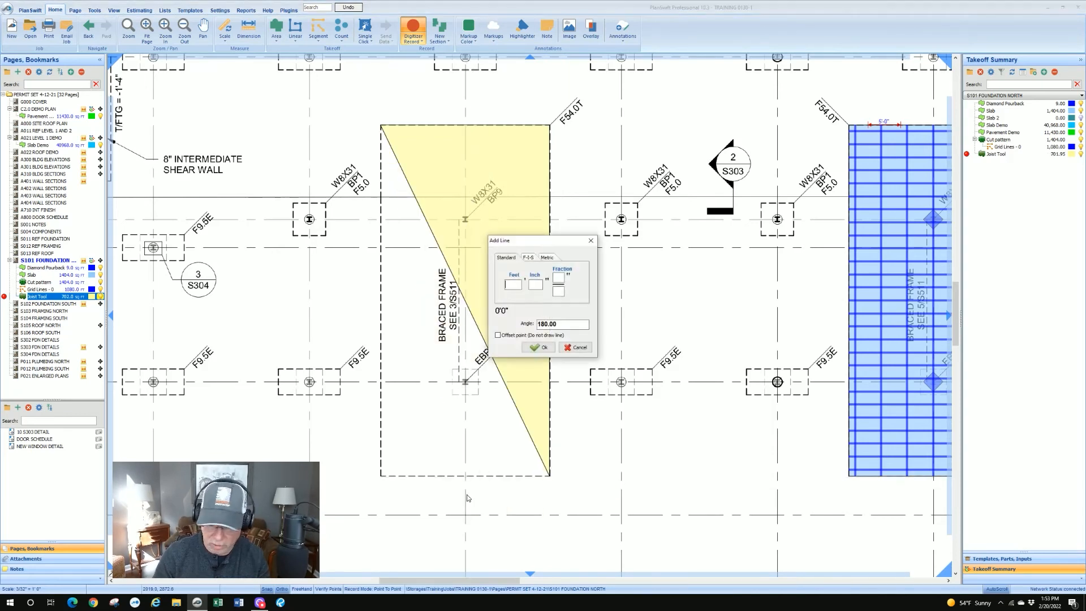
pyautogui.write('26')
pyautogui.press('Return')
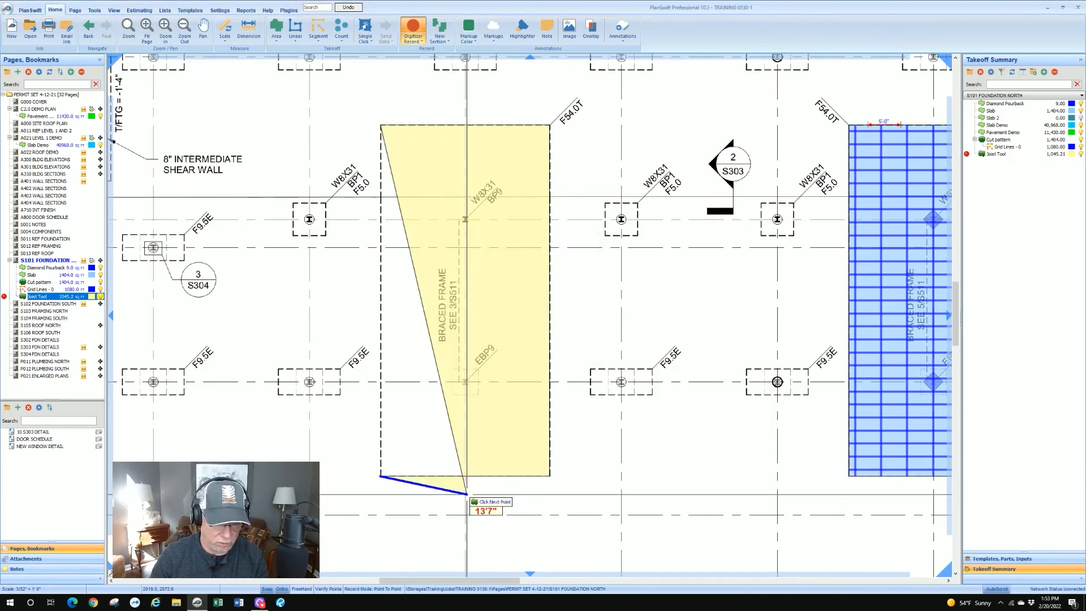
# - Finish the Joist Tool area over the F54.0T footing and draw its joists parallel to the area's left side
pyautogui.press('Escape')
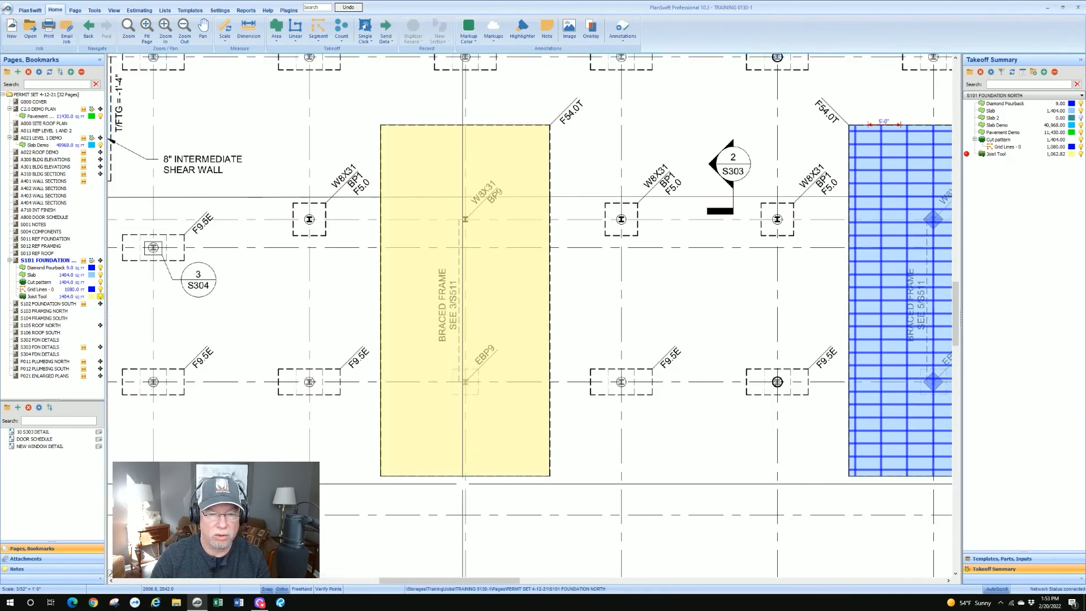
pyautogui.scroll(-2, 475, 274)
pyautogui.click(481, 266)
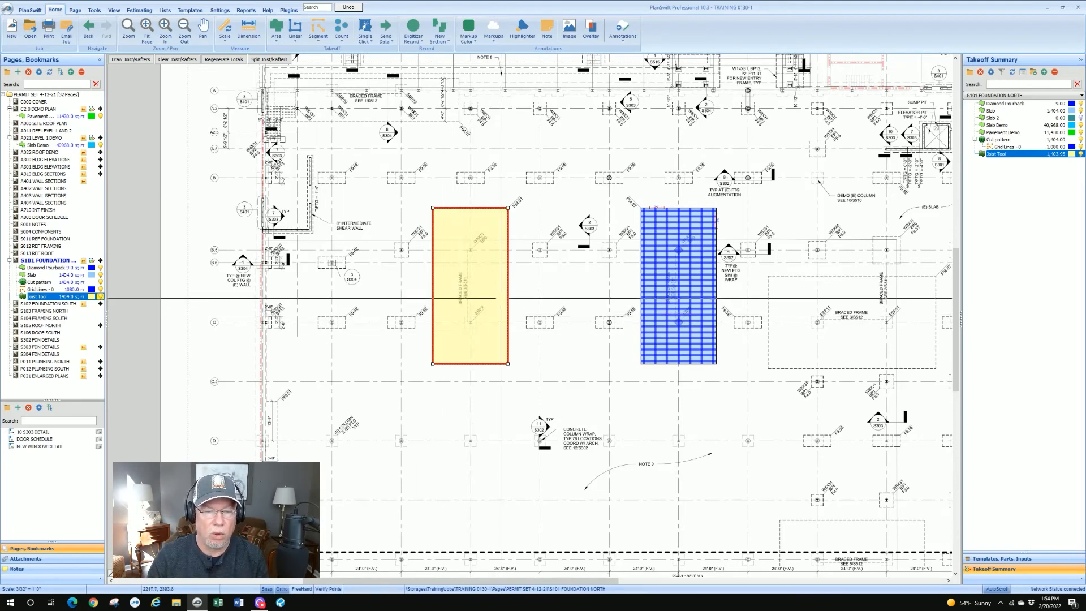
pyautogui.moveTo(486, 292)
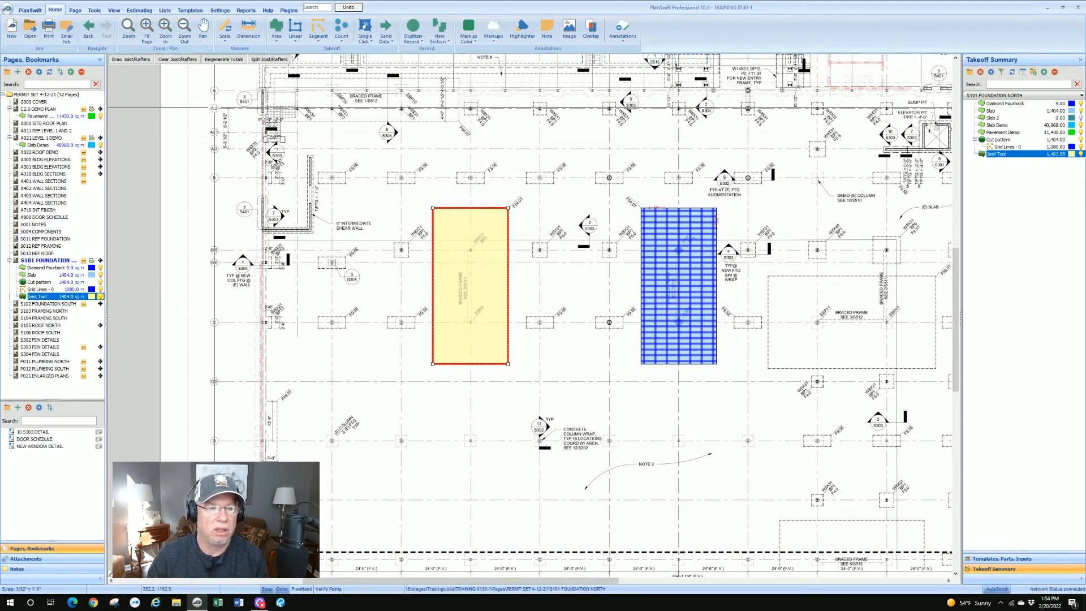
pyautogui.click(135, 62)
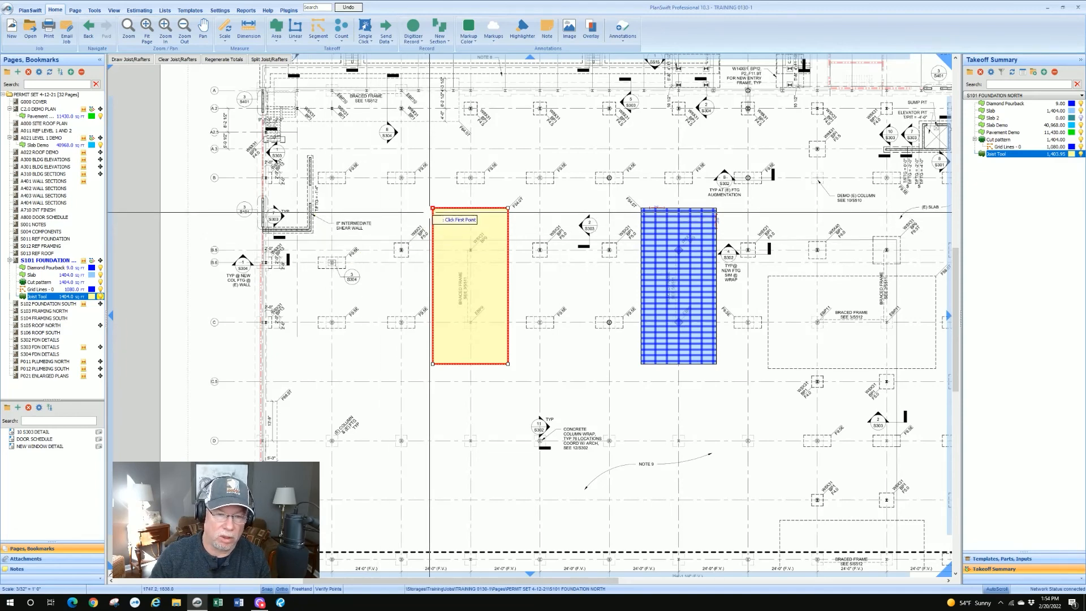
pyautogui.click(433, 208)
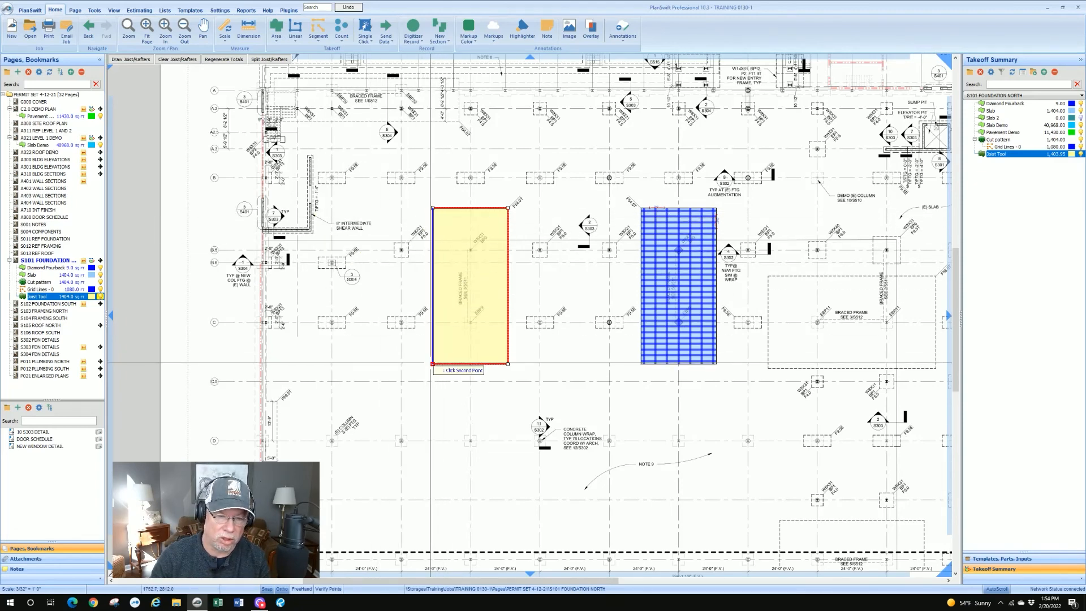
pyautogui.click(432, 363)
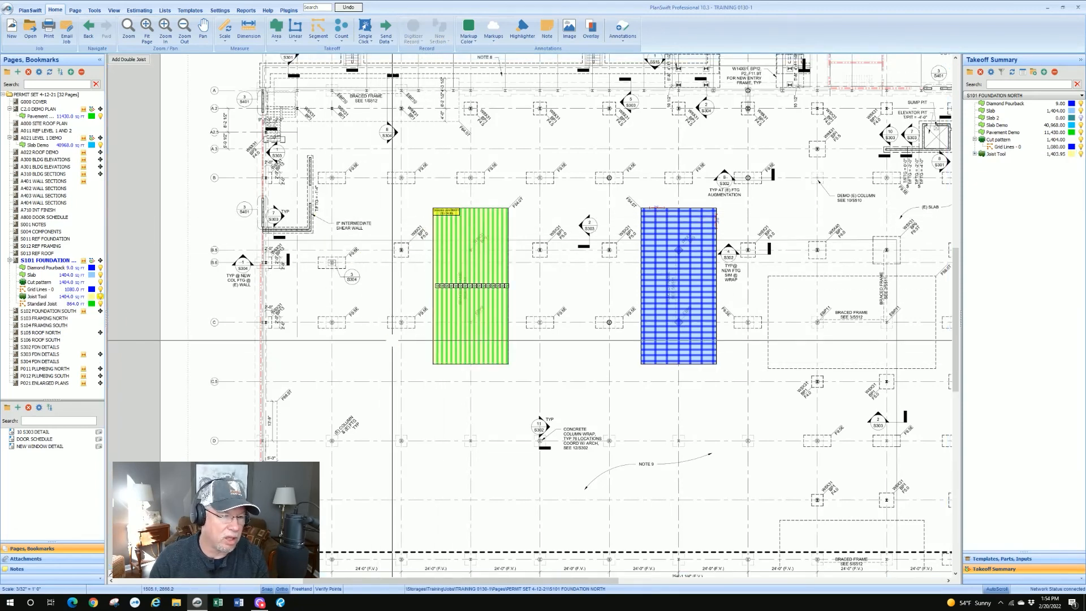
pyautogui.scroll(2, 487, 305)
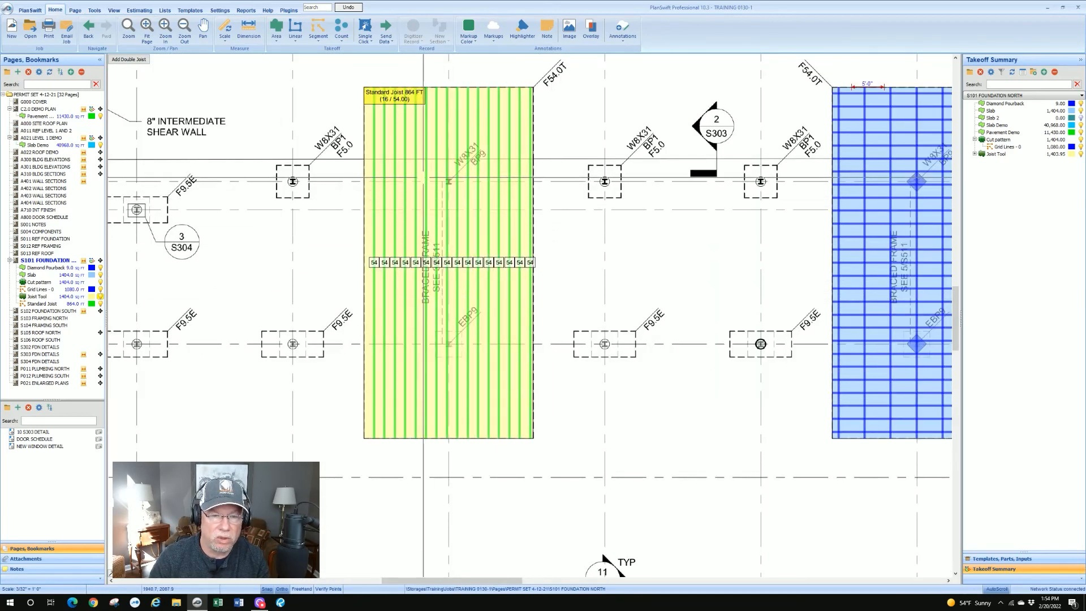
pyautogui.click(406, 180)
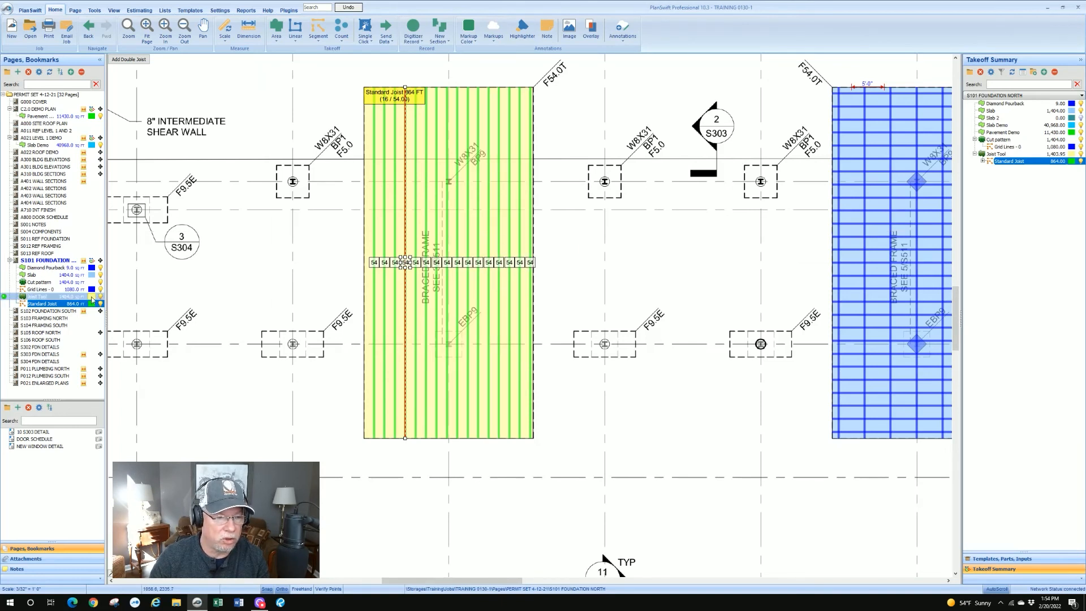
pyautogui.click(91, 297)
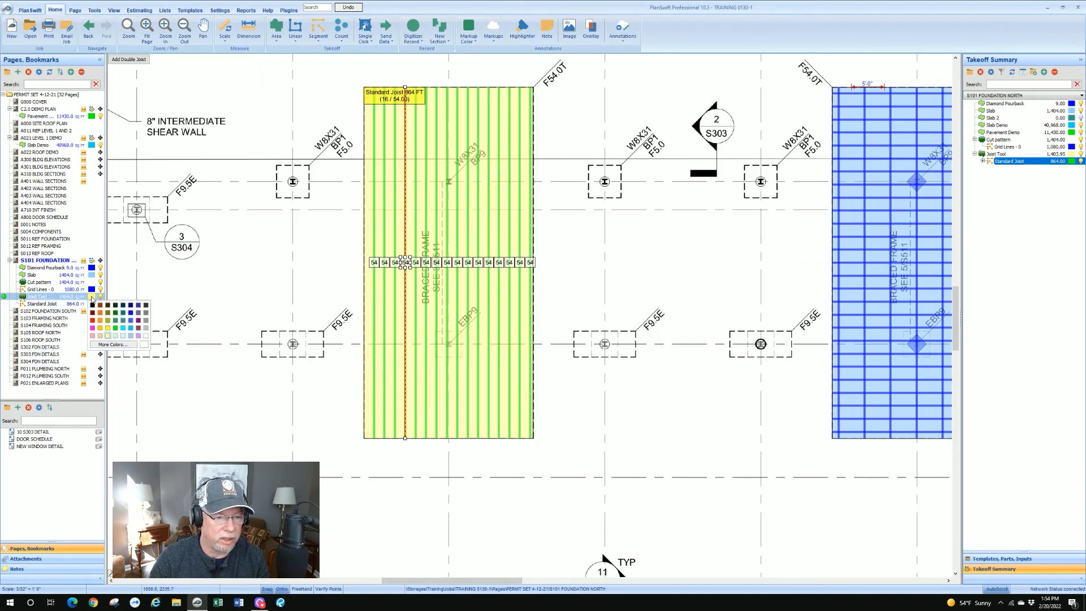
pyautogui.click(116, 346)
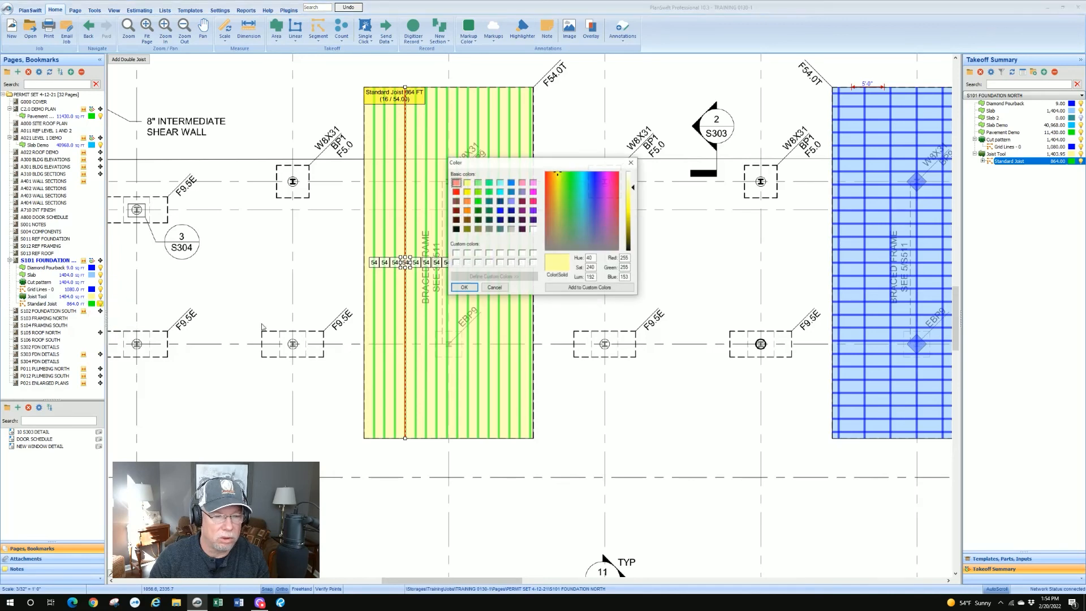
pyautogui.click(494, 289)
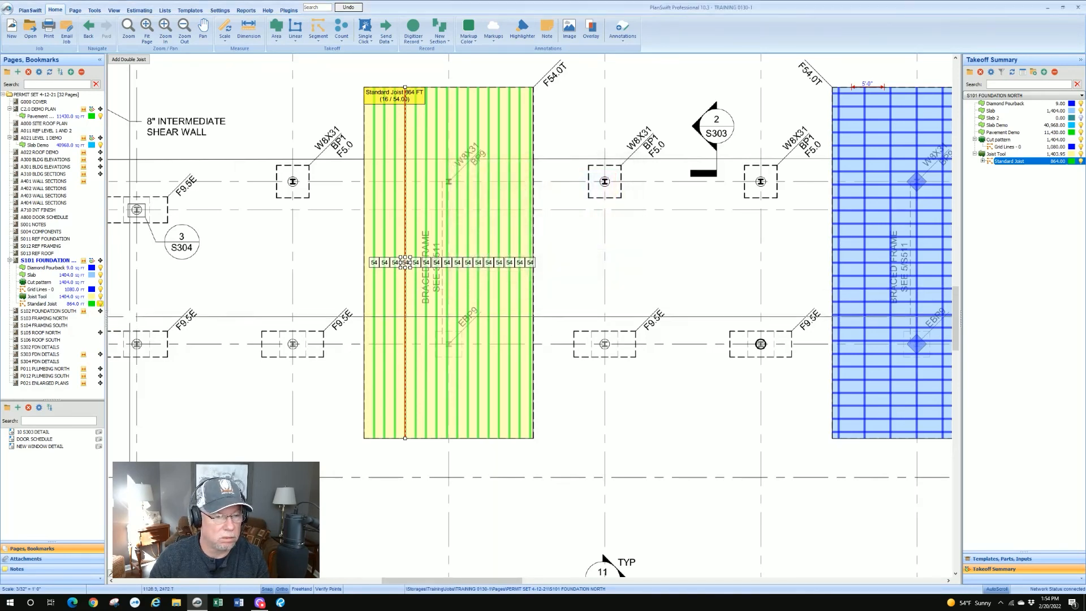
# - Change the Joist Tool takeoff's fill color to white in its properties and accept the change
pyautogui.doubleClick(37, 296)
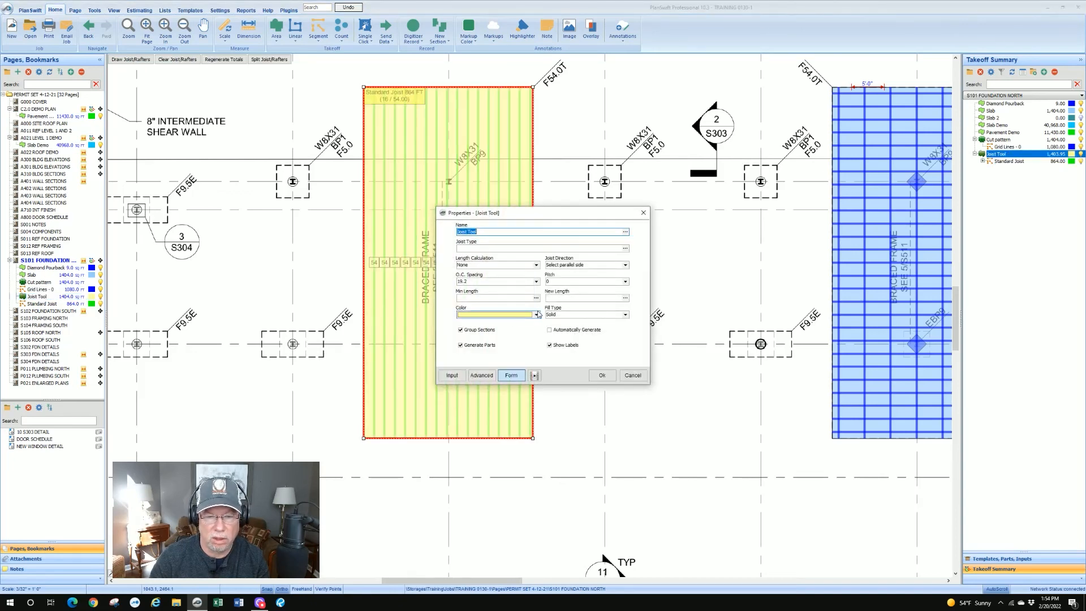
pyautogui.click(537, 315)
pyautogui.click(493, 331)
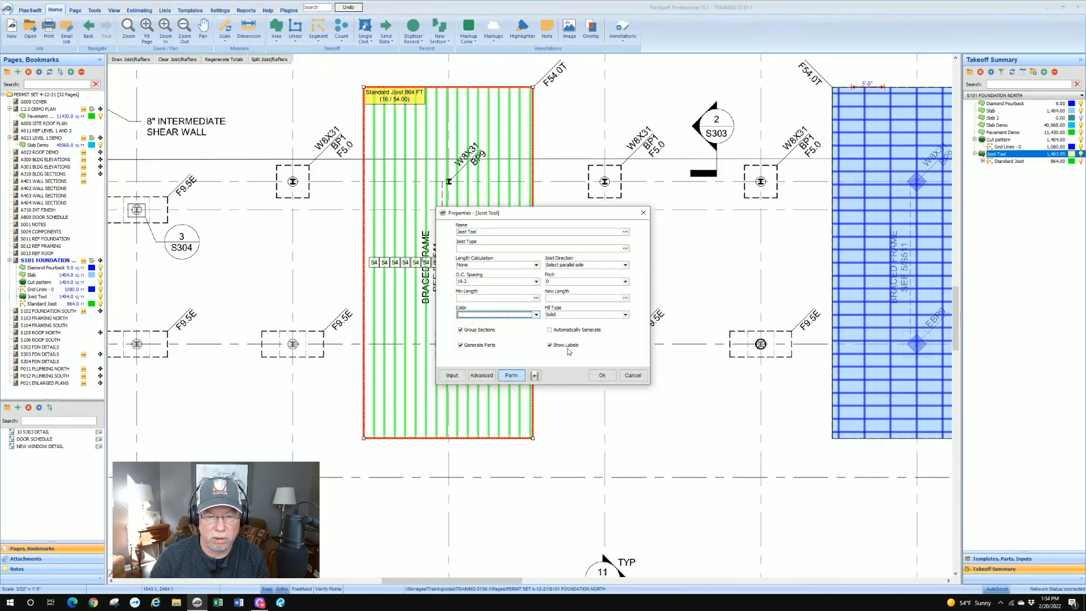
pyautogui.click(602, 375)
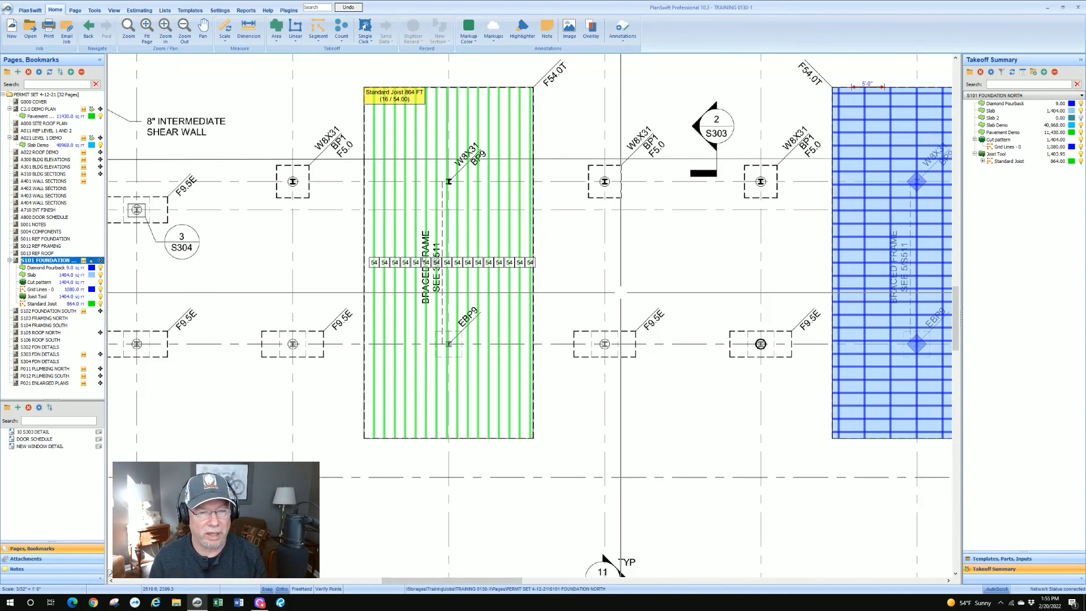
# - Show the available area takeoff types, including the Grid Tool and Joist Tool
pyautogui.scroll(-2, 289, 321)
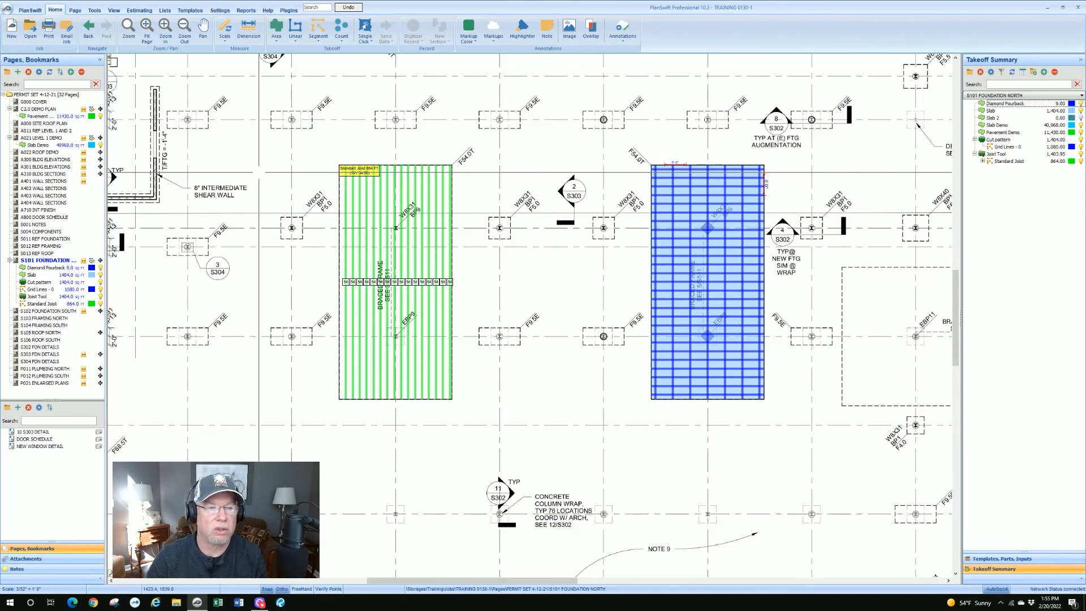
pyautogui.click(276, 41)
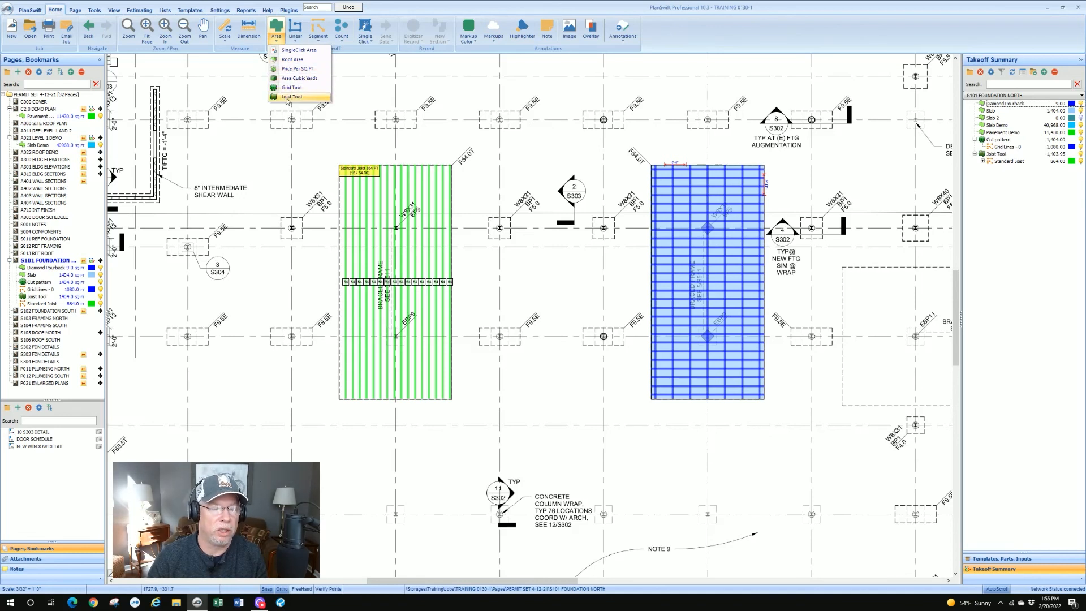
pyautogui.click(288, 100)
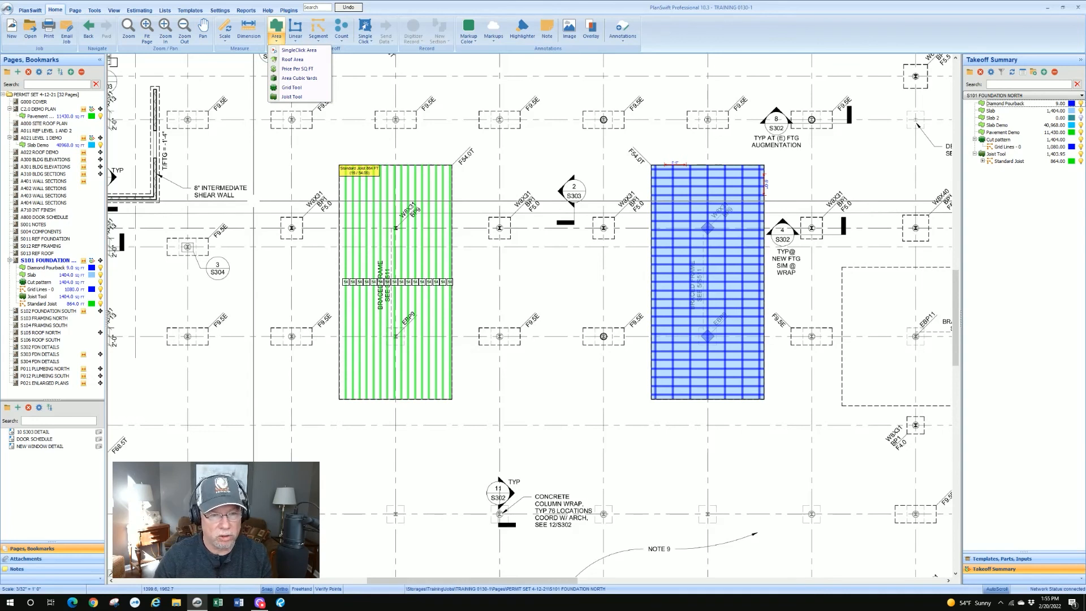